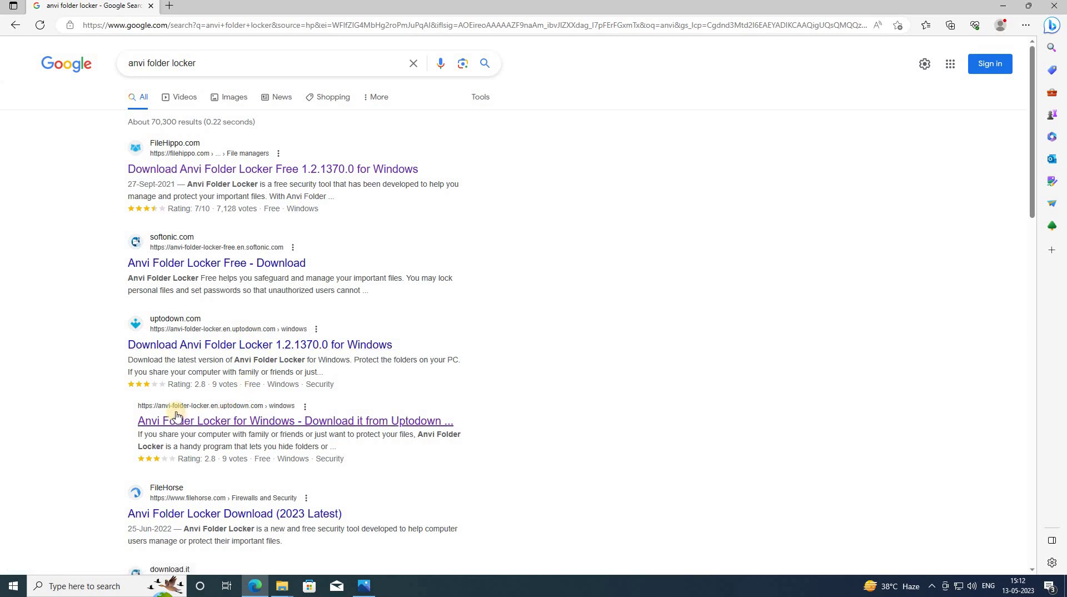
- Open the uptodown Anvi Folder Locker result in a new tab, switch to it and scroll down
right_click(244, 426)
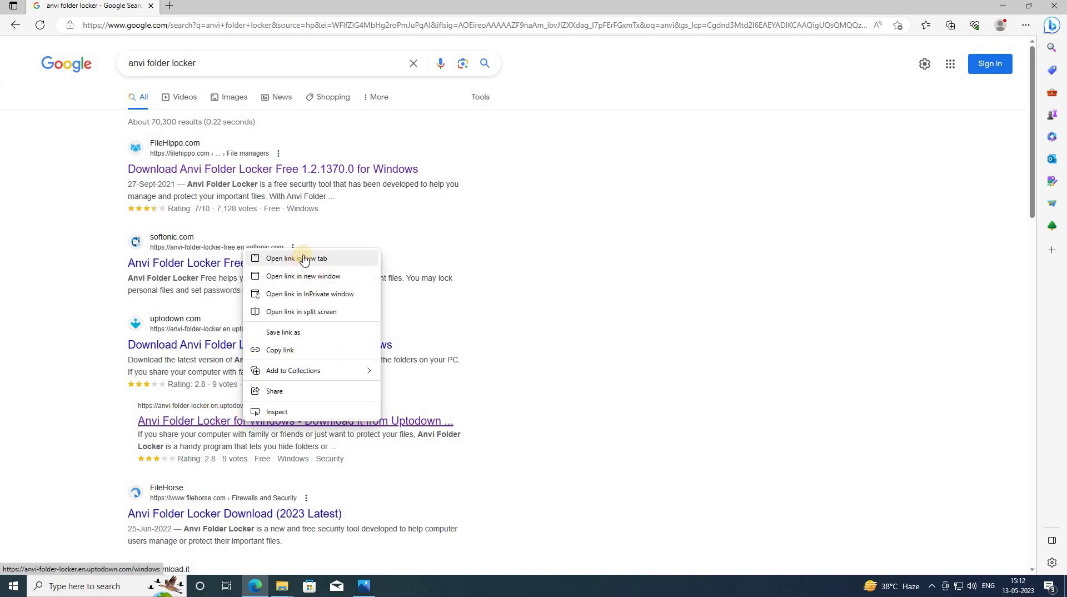
click(300, 259)
click(217, 6)
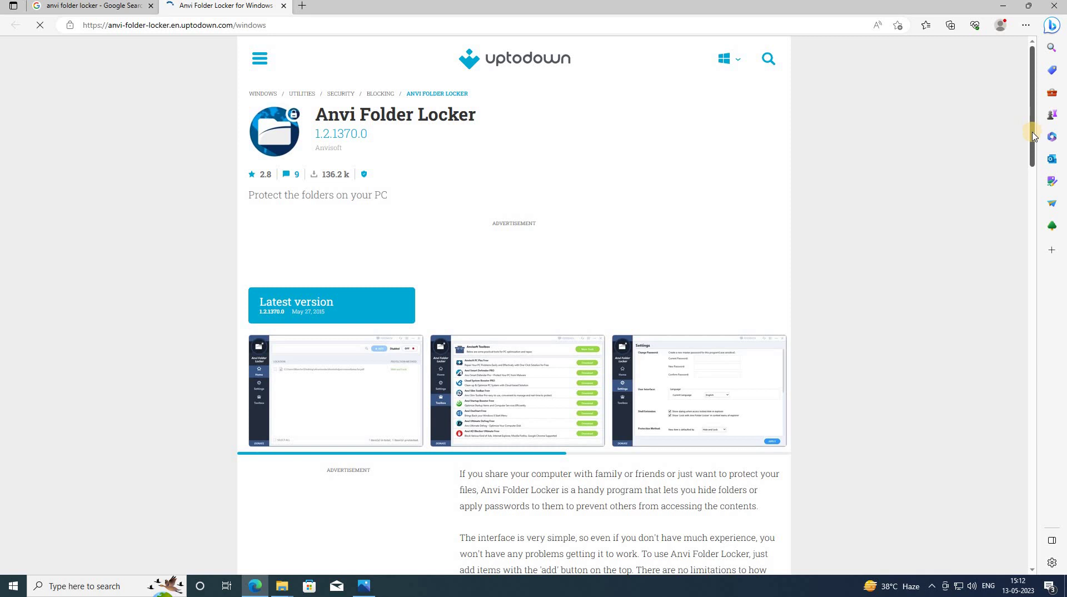
drag(1033, 111, 1033, 116)
scroll(514, 305, down, 3)
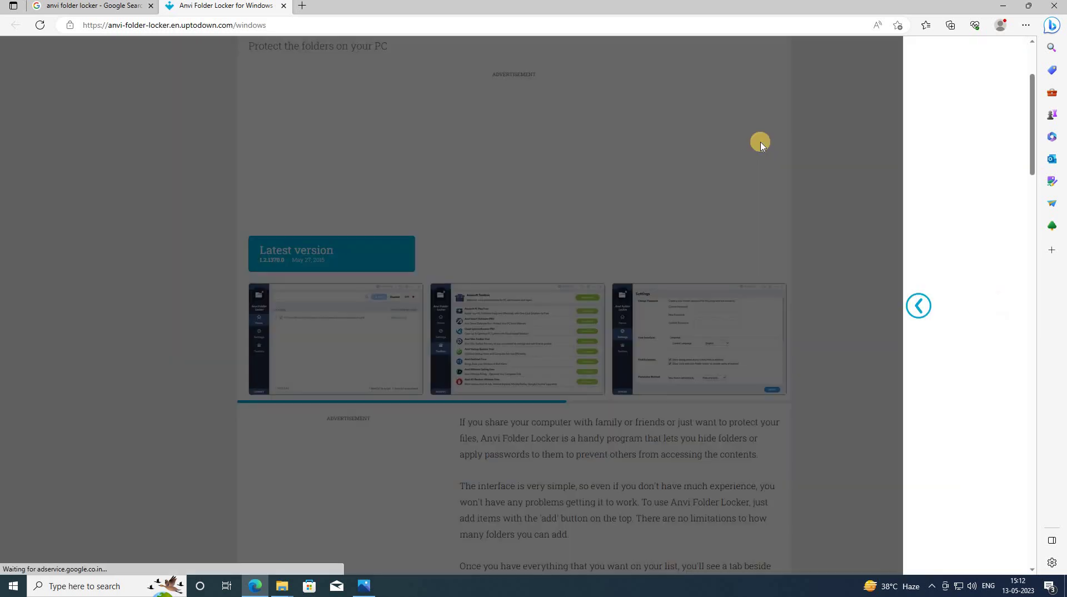
click(939, 91)
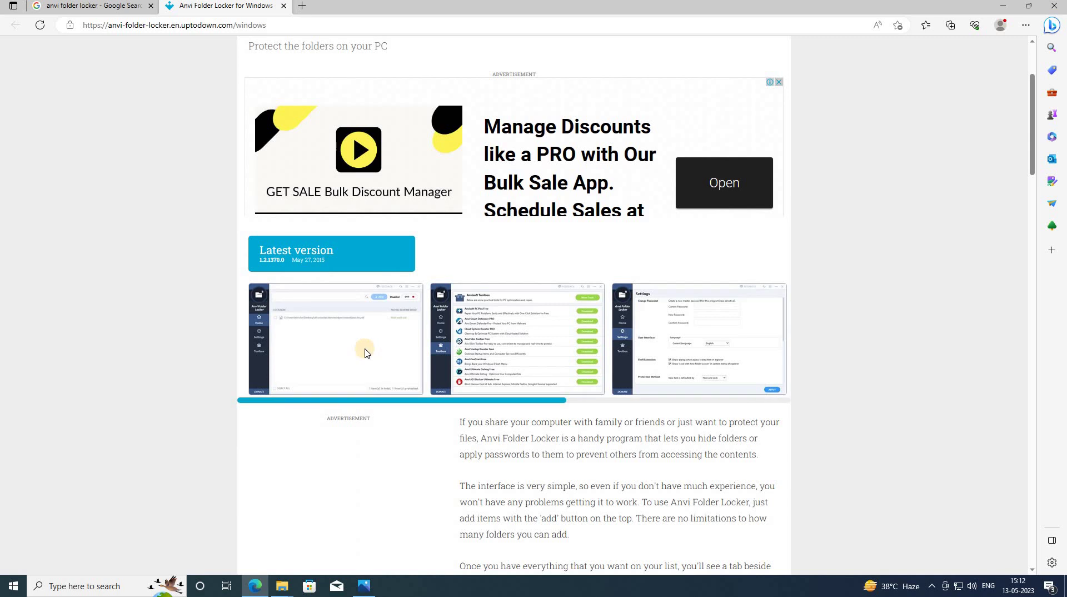
click(365, 353)
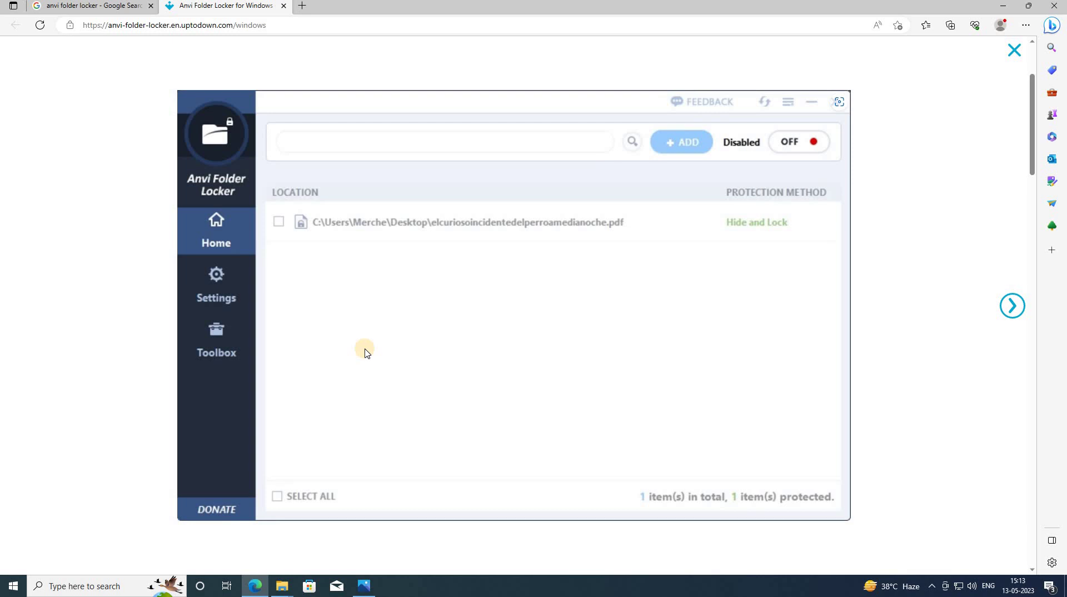
key(Right)
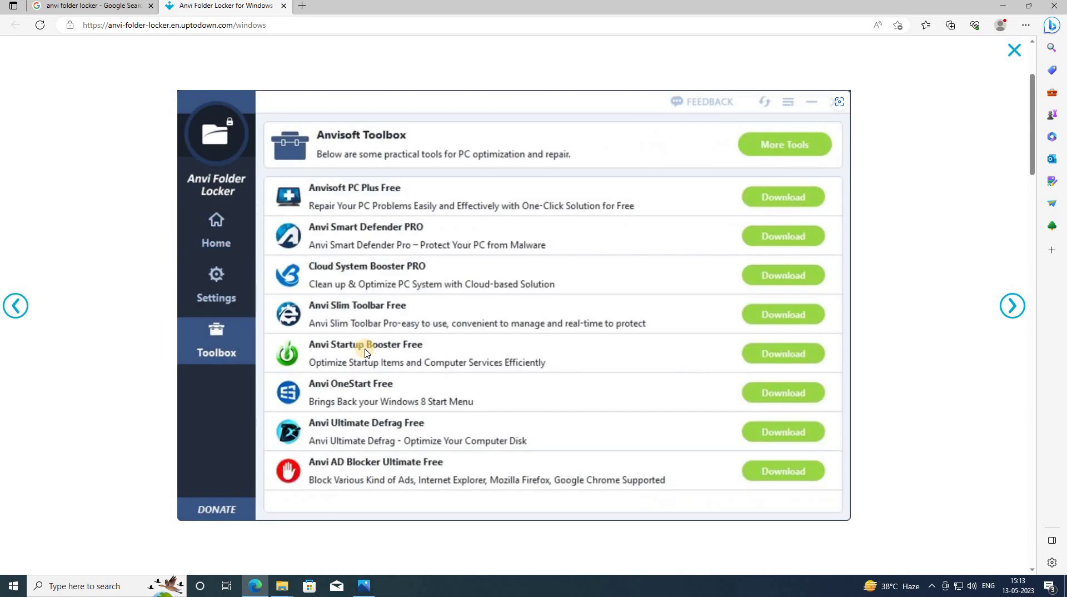
key(Left)
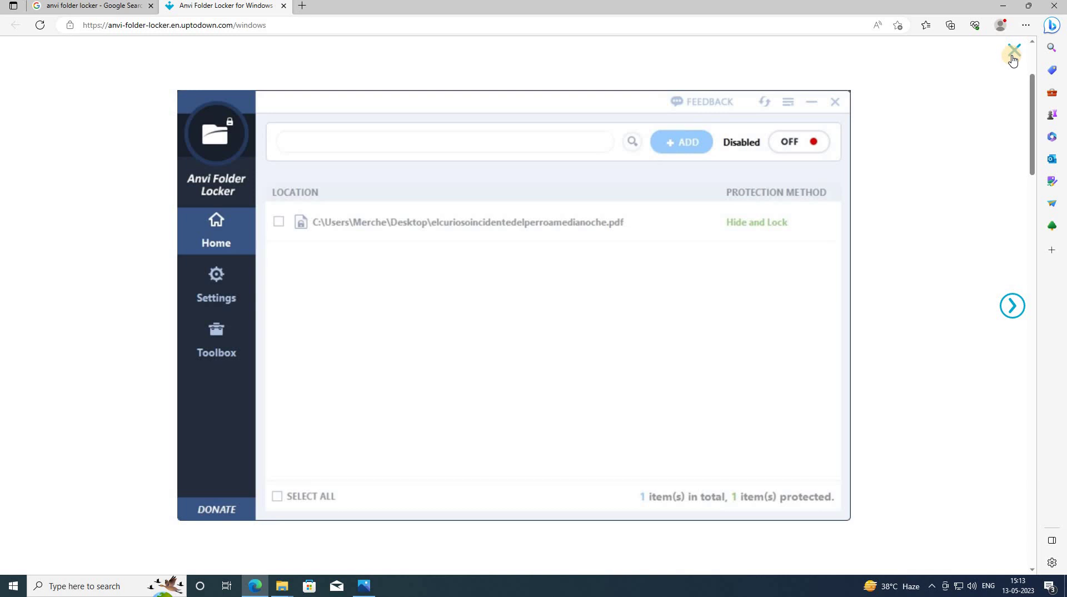
click(1013, 53)
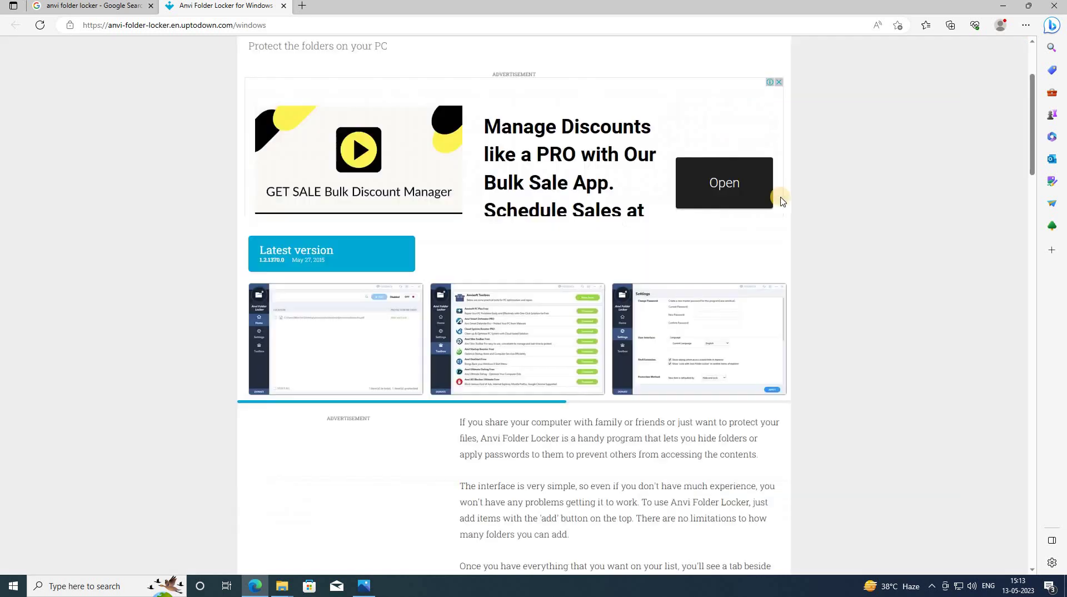
click(313, 363)
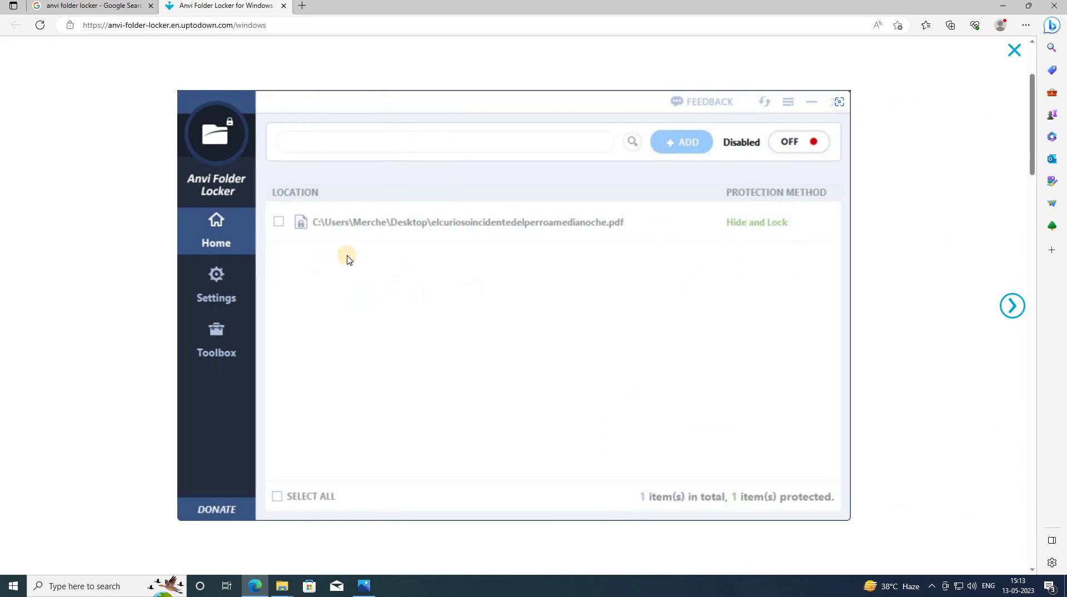
click(1012, 314)
click(1013, 306)
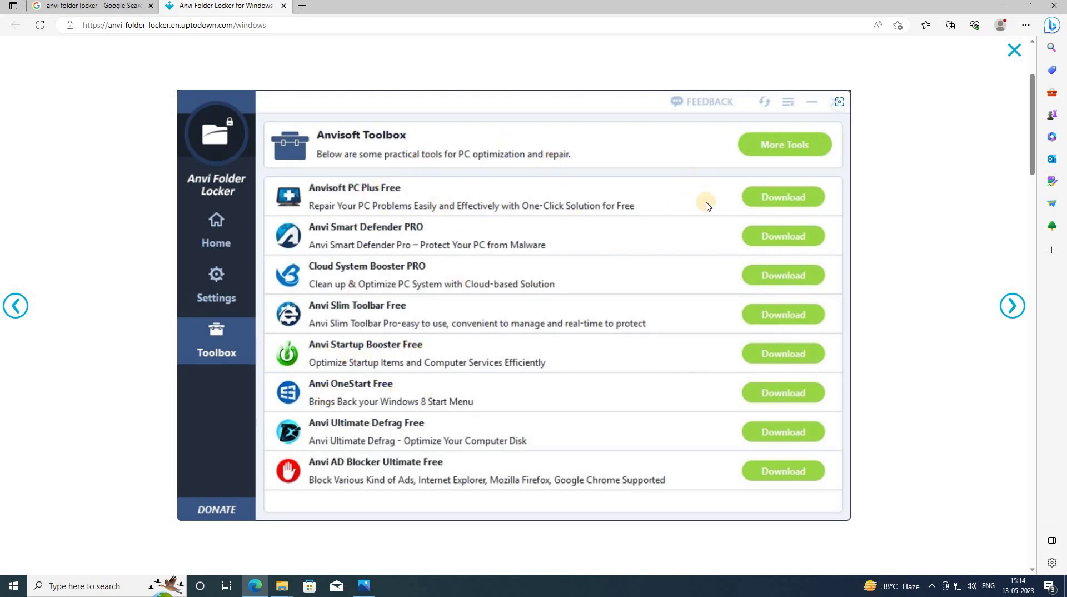
click(1012, 307)
click(1013, 315)
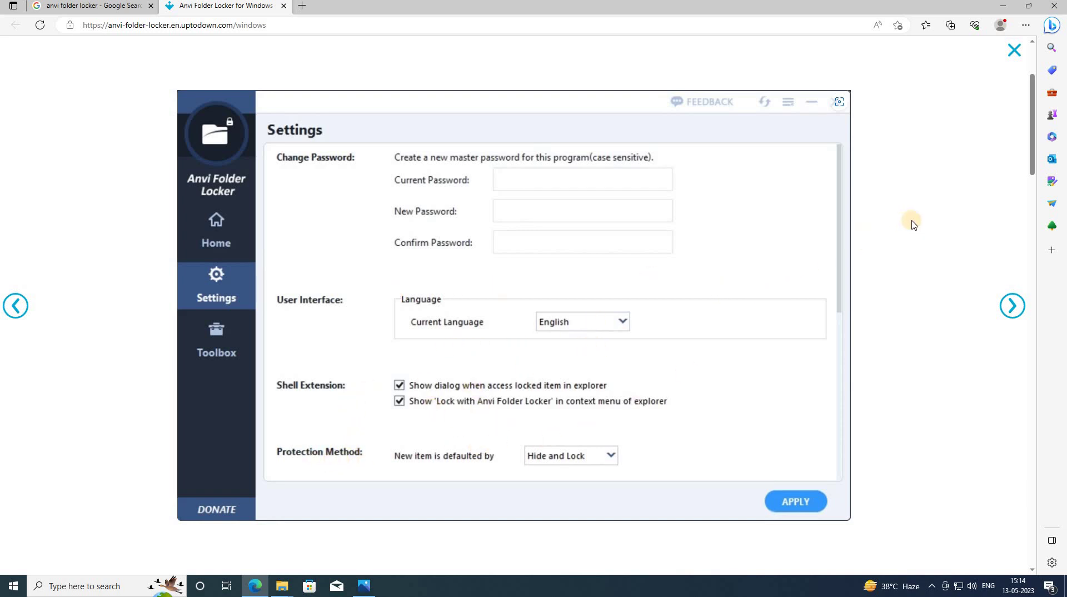
click(1009, 311)
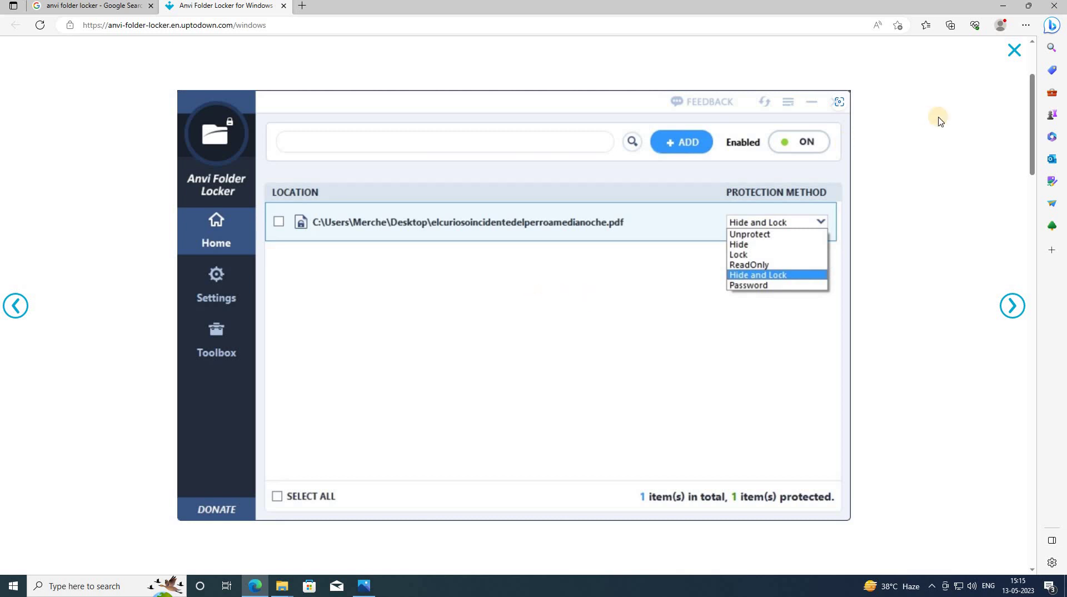
click(1013, 308)
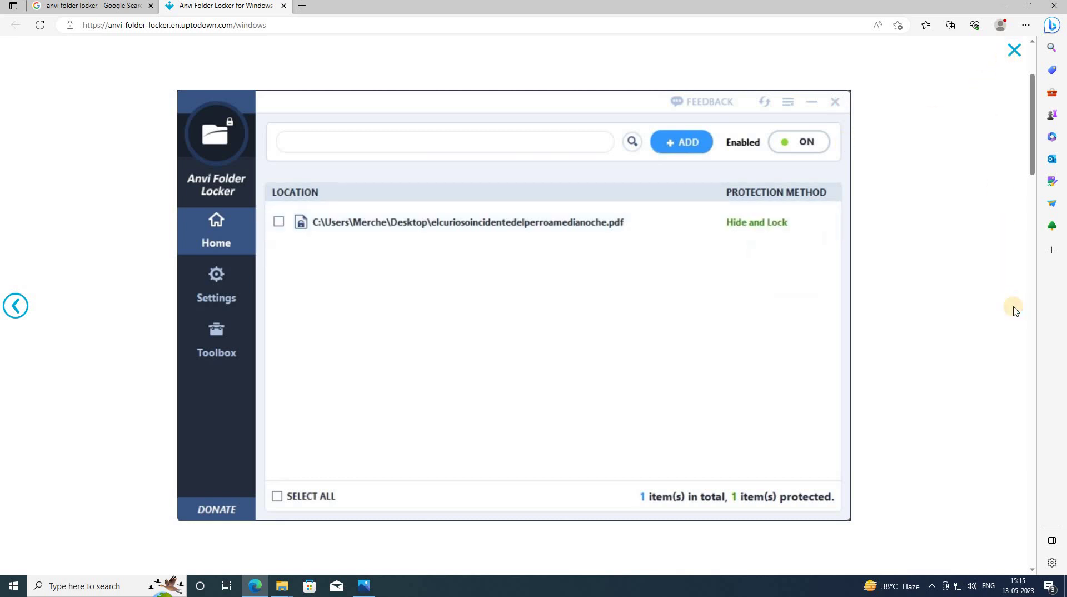
click(1015, 51)
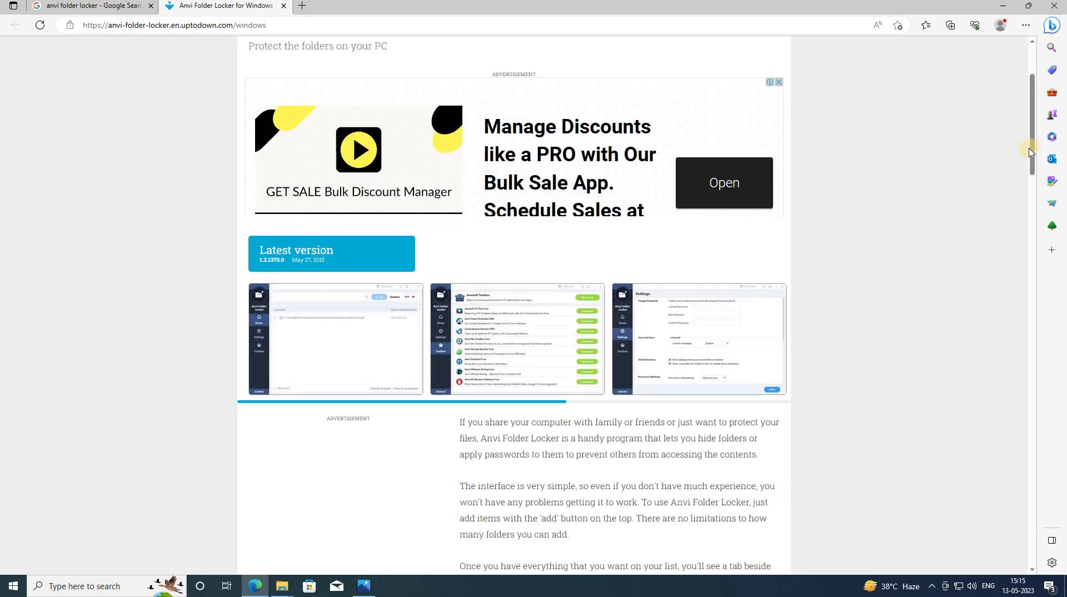
- Go to Uptodown's Latest version page and start the Anvi Folder Locker download
drag(1035, 159, 1032, 211)
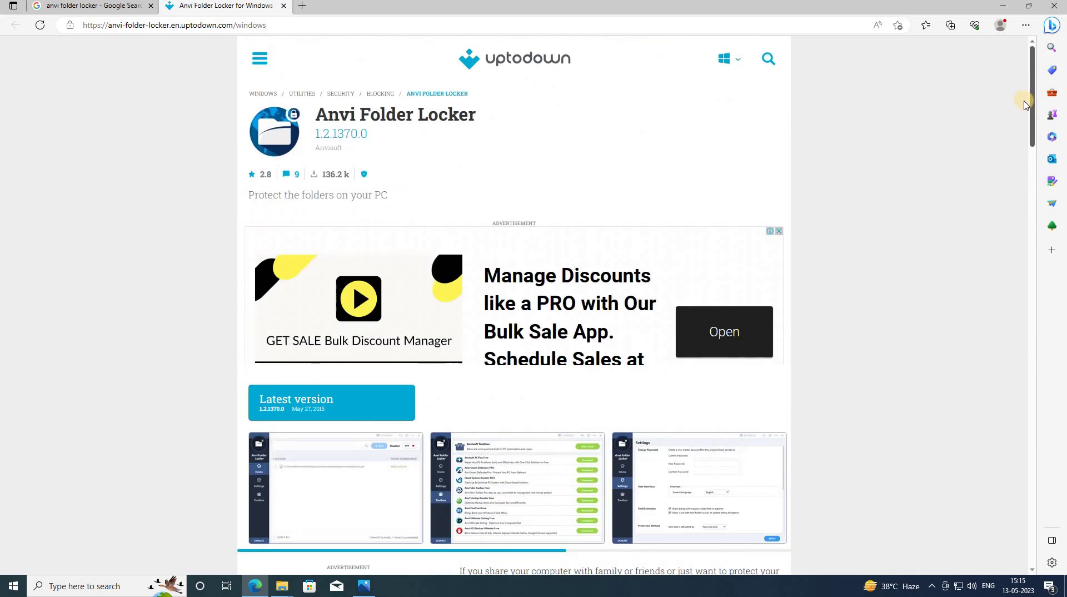
scroll(1026, 114, down, 1)
scroll(1026, 132, down, 2)
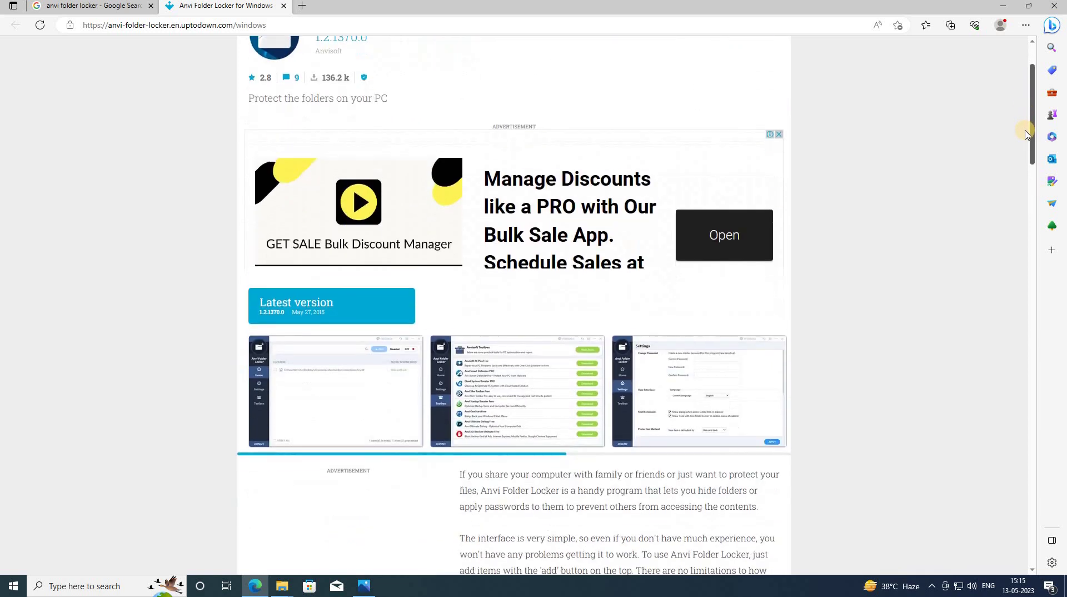
click(312, 308)
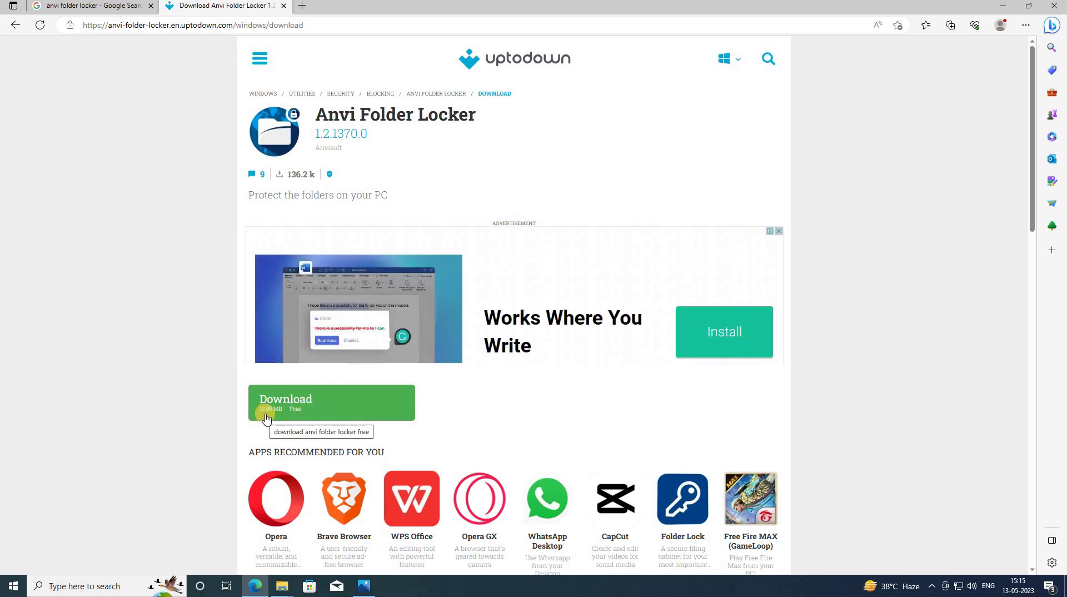
click(320, 410)
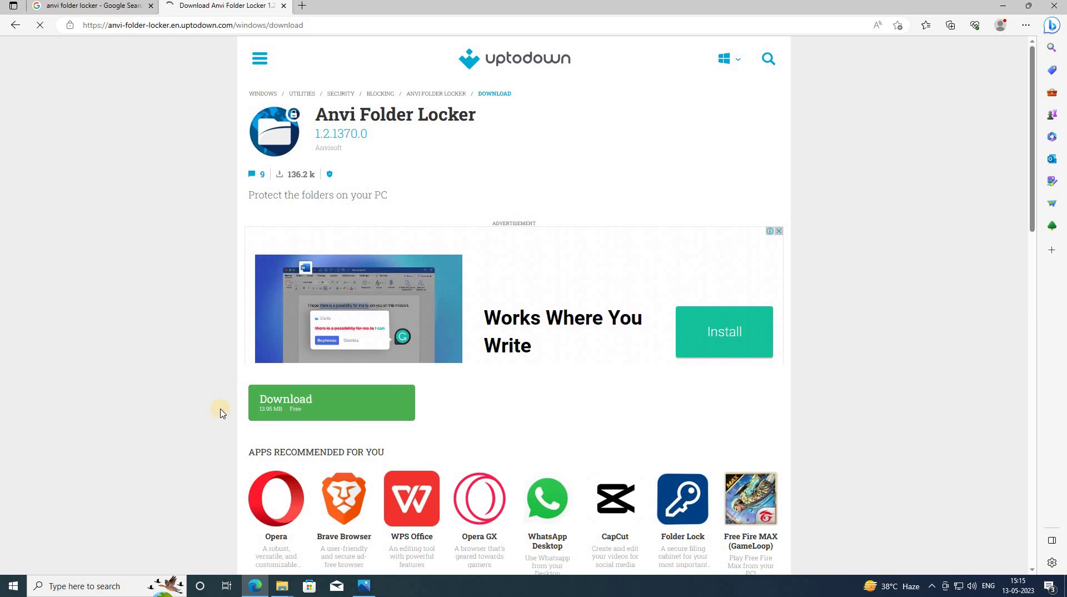
- Cancel the Anvi Folder Locker download in the Downloads flyout and minimize Edge
click(341, 402)
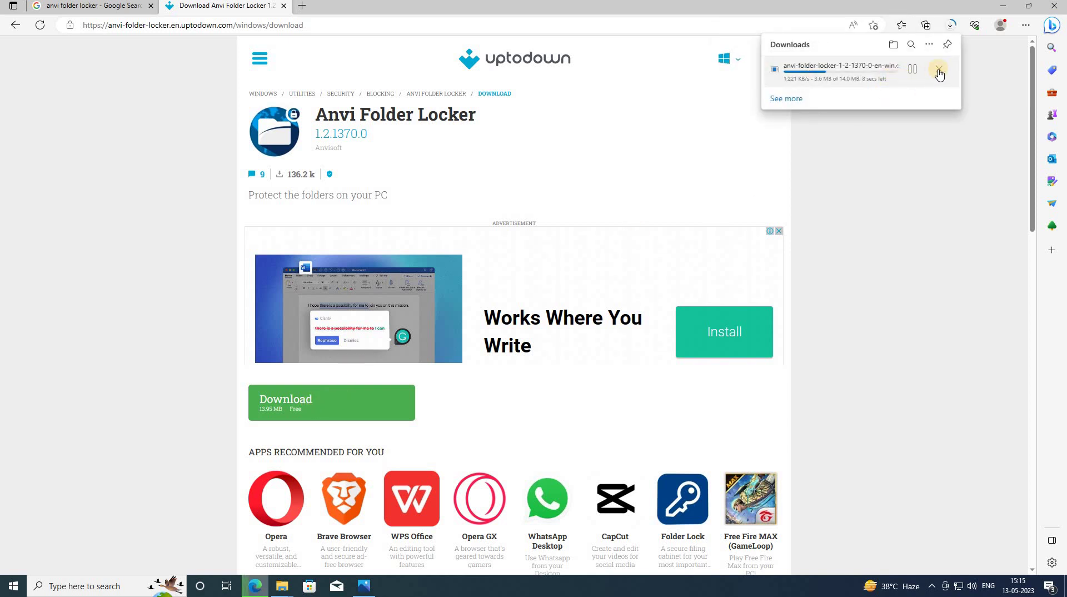
click(939, 69)
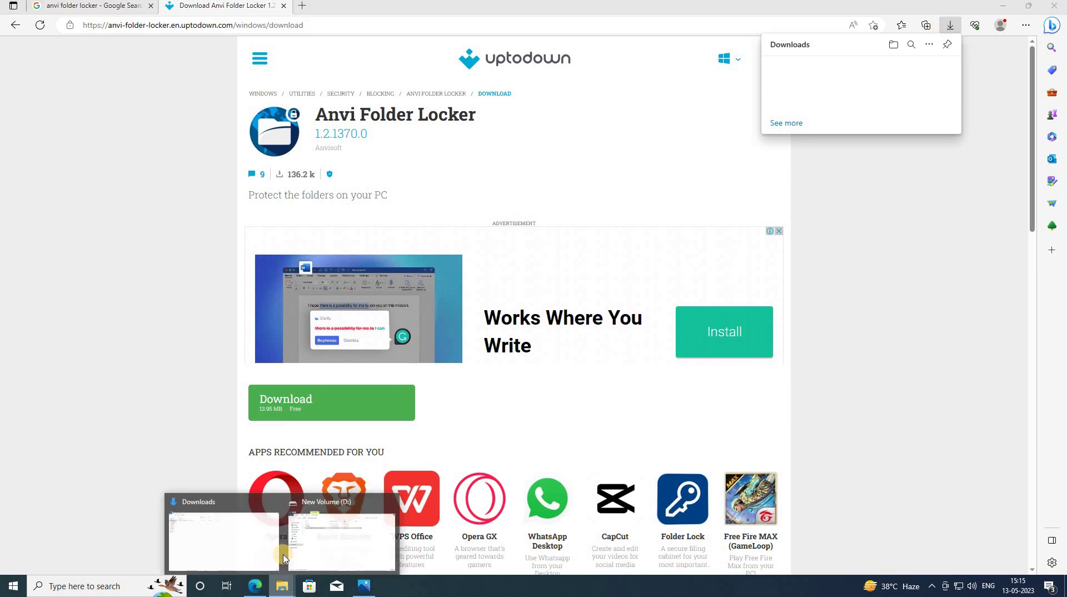
click(282, 586)
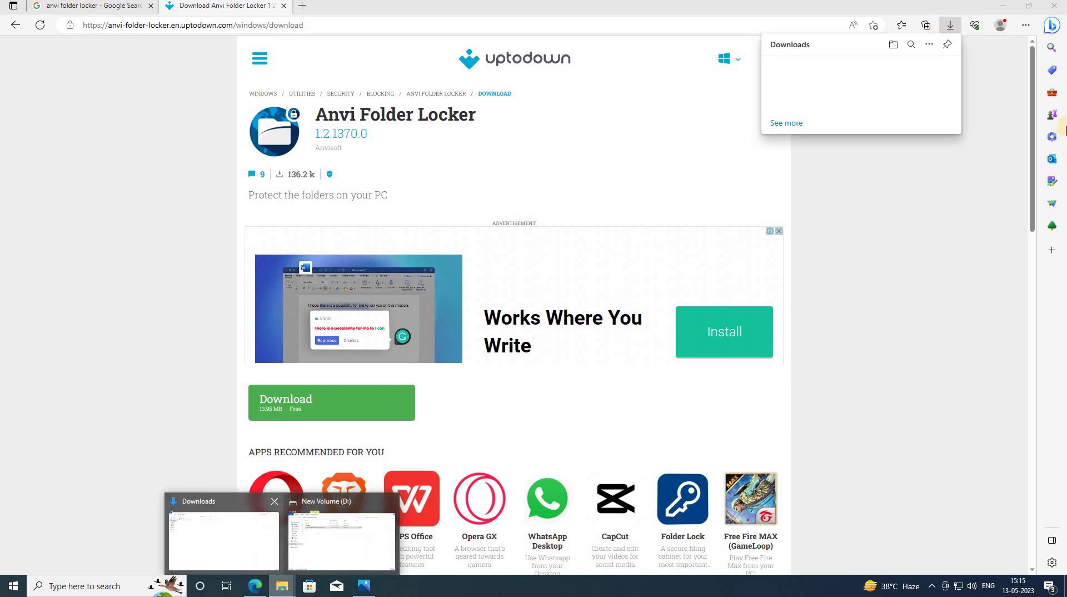
click(1004, 15)
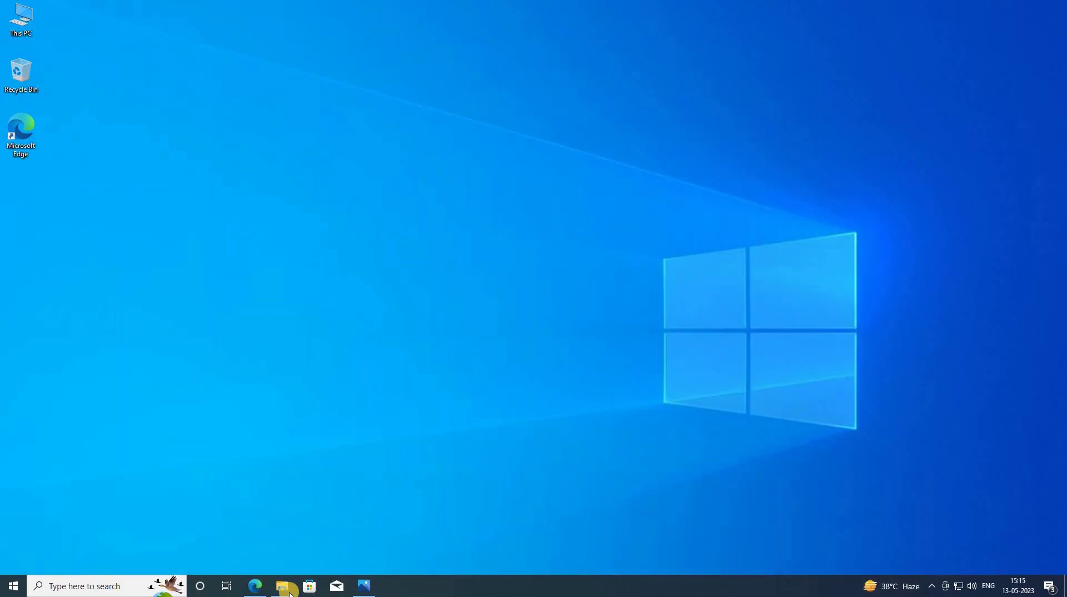
- Run the Anvi Folder Locker installer from Downloads as administrator and approve the UAC prompt
mouse_move(283, 586)
click(236, 547)
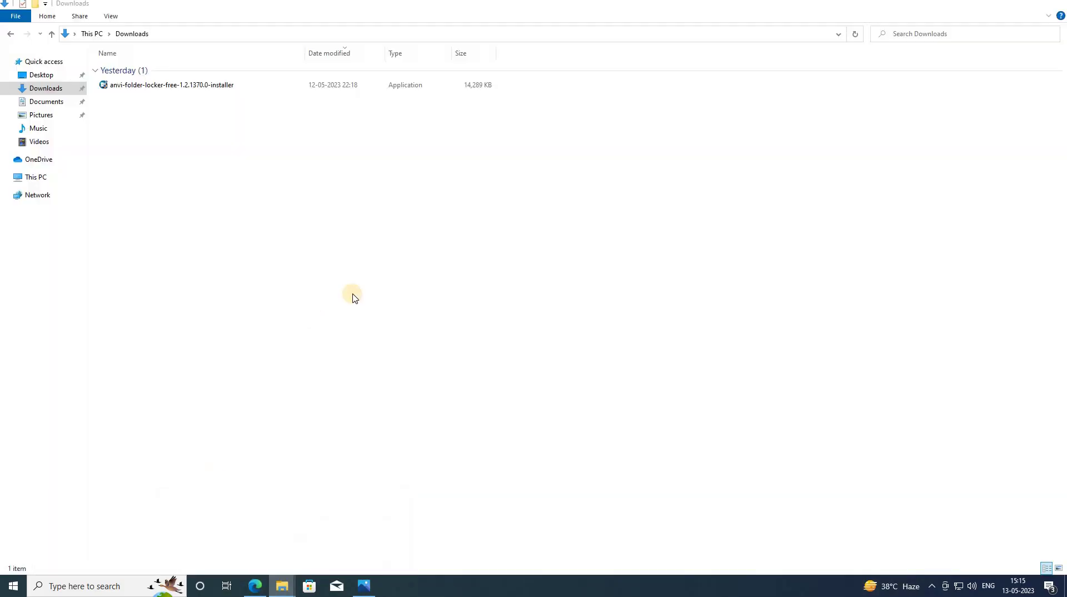
click(172, 85)
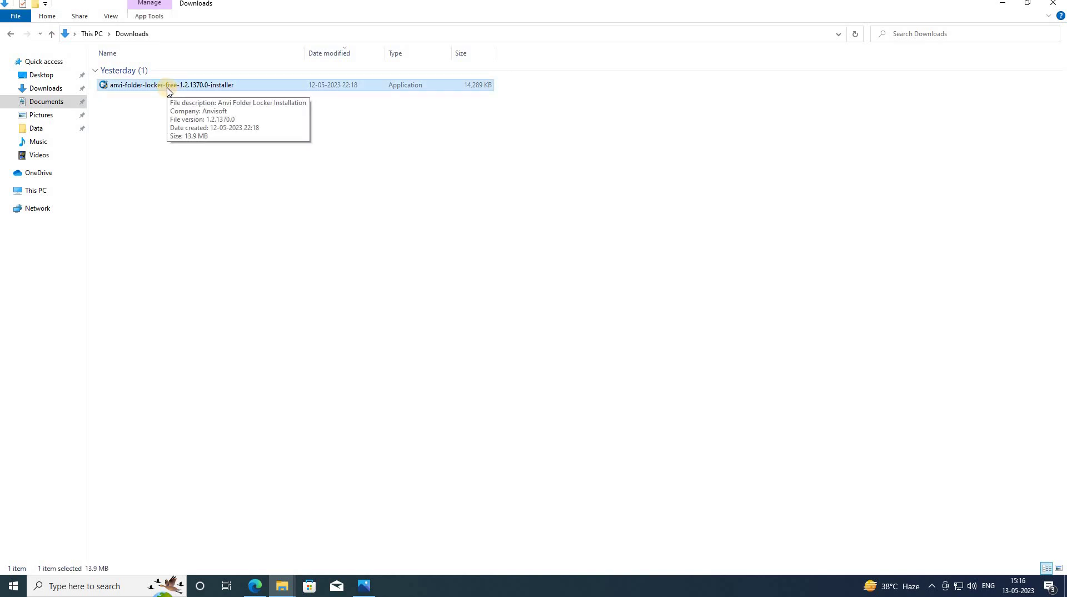
right_click(169, 89)
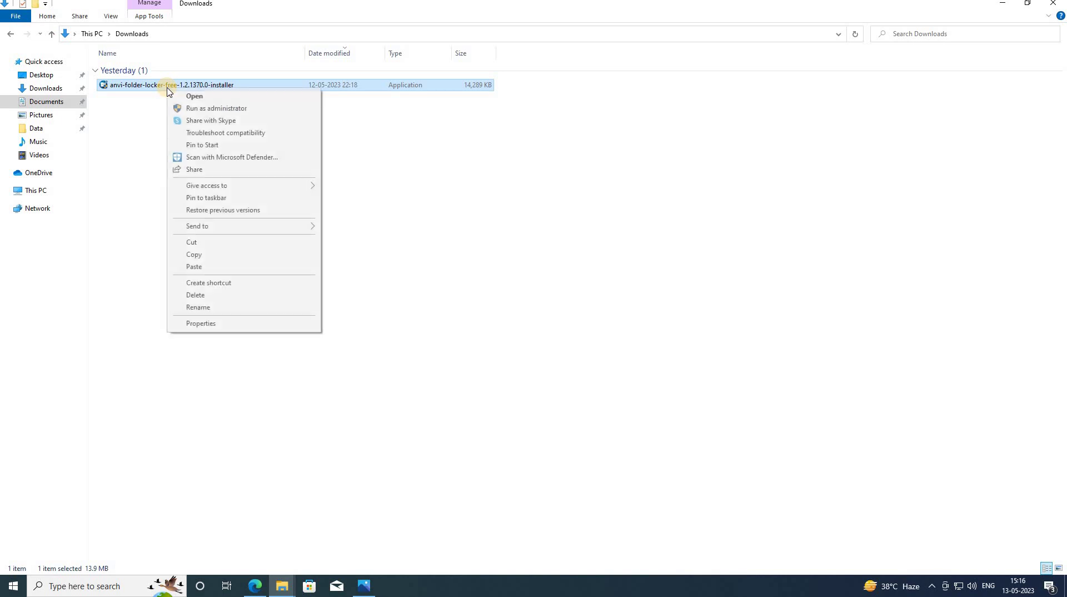
click(187, 109)
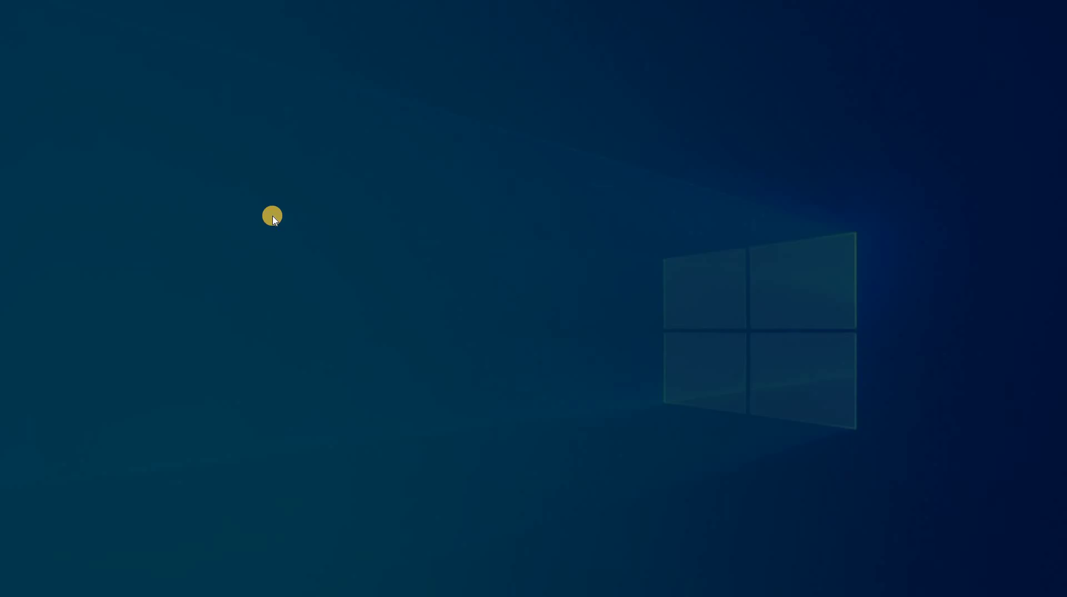
click(464, 370)
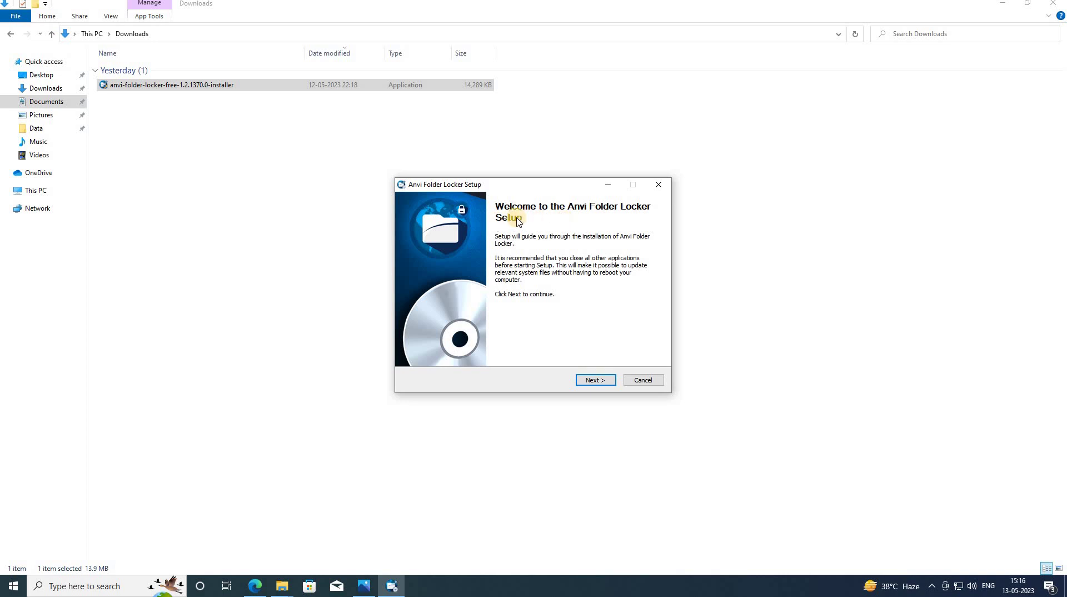
- Install to the default folder, acknowledge the Explorer relaunch notice, and finish with Changelog unticked
click(597, 381)
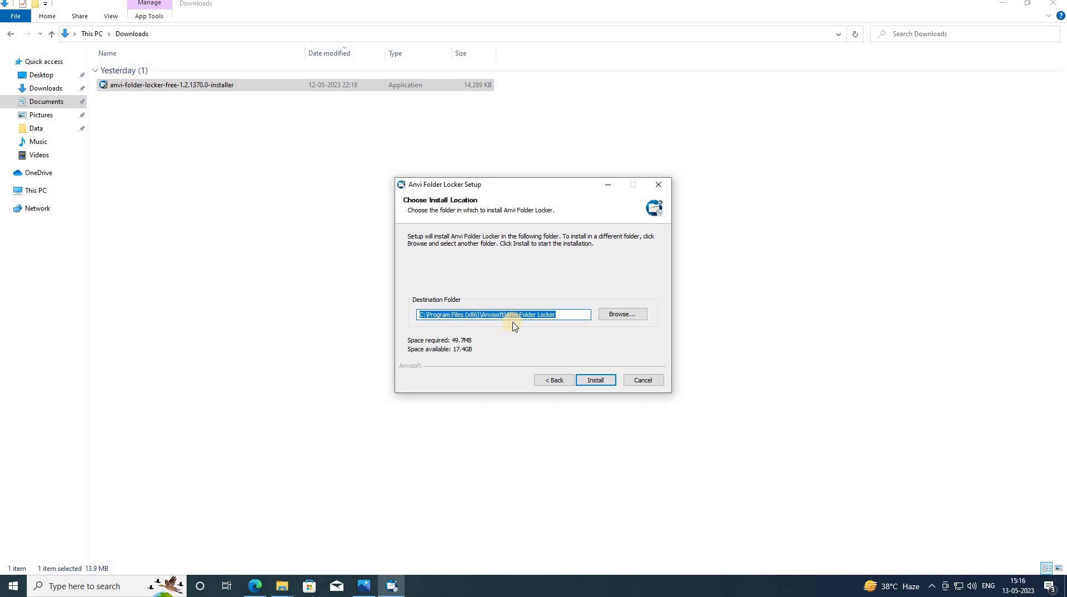
click(596, 381)
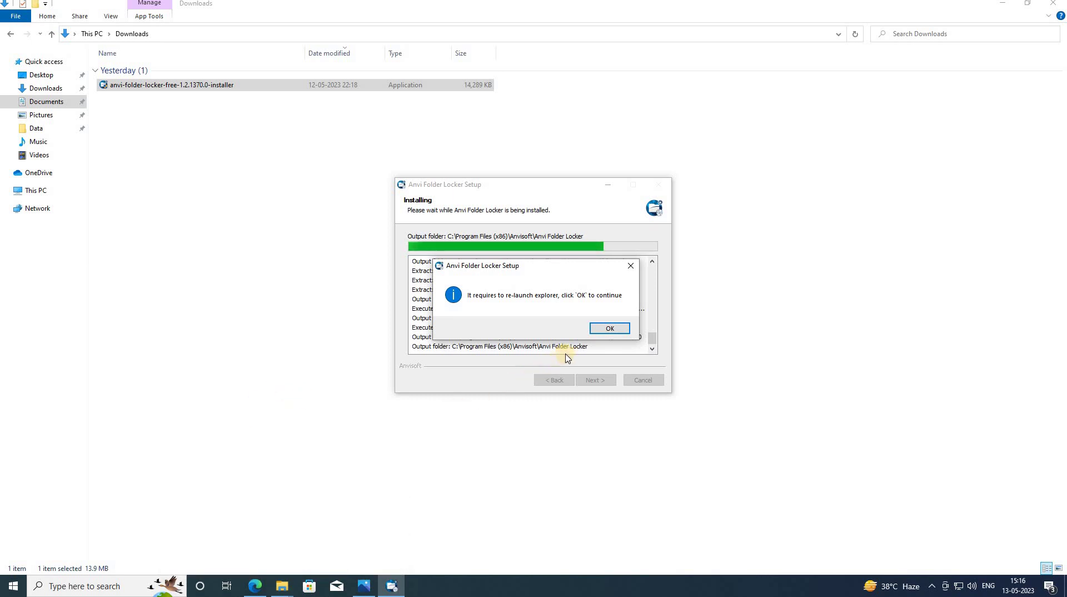
click(613, 332)
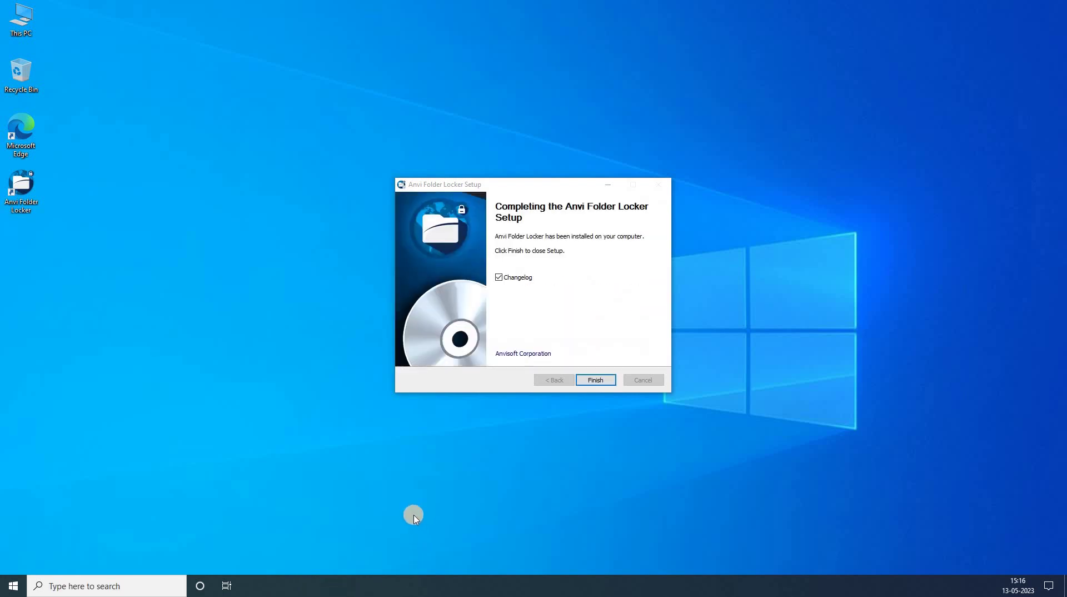
click(499, 277)
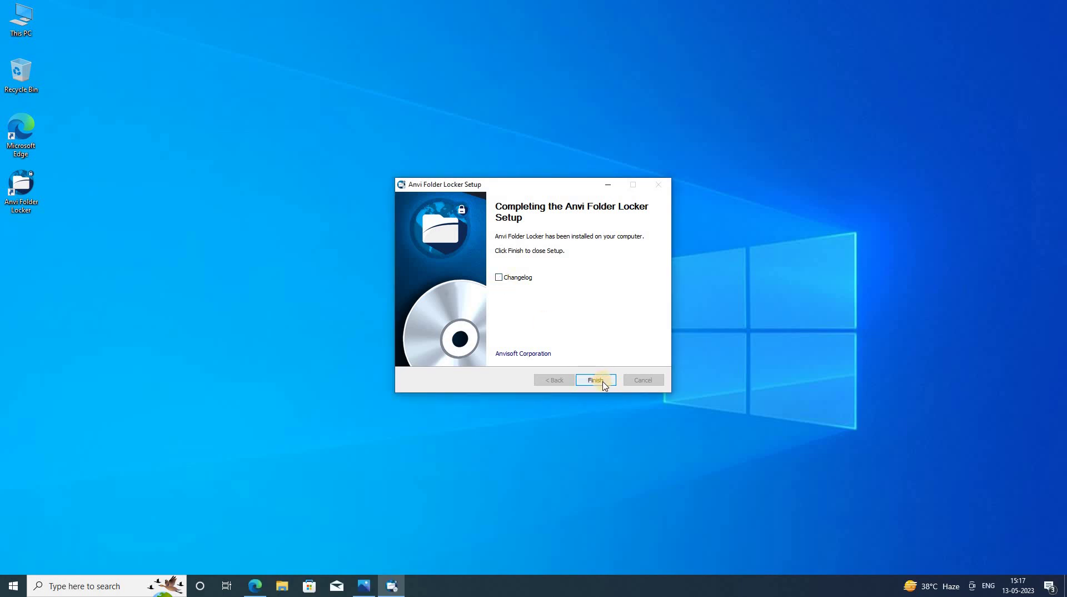
click(604, 384)
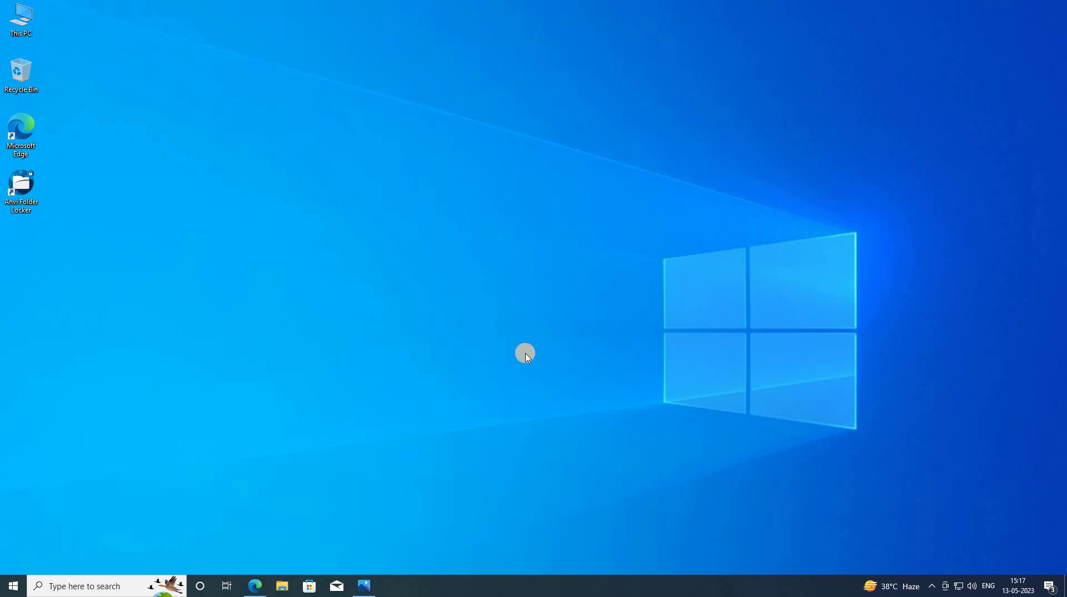
- Refresh the desktop and open the new Anvi Folder Locker shortcut
right_click(383, 273)
click(407, 304)
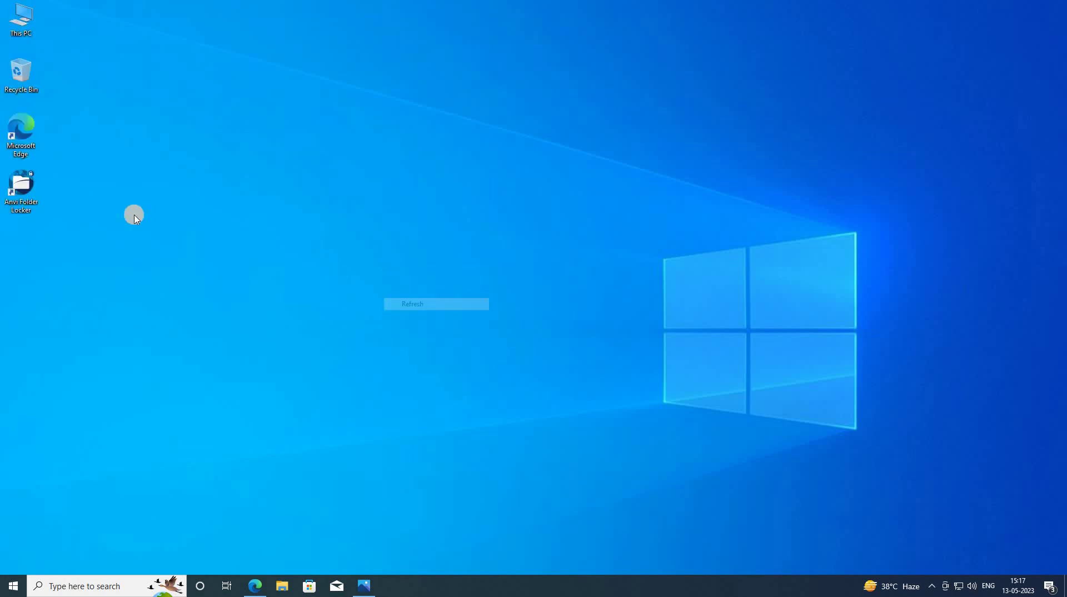
click(23, 209)
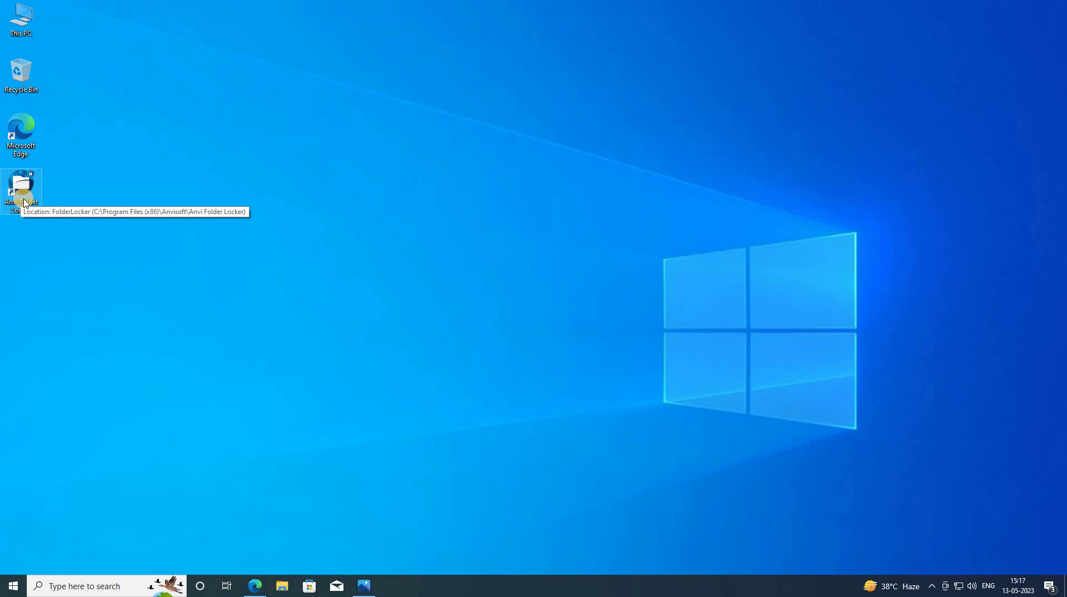
right_click(24, 200)
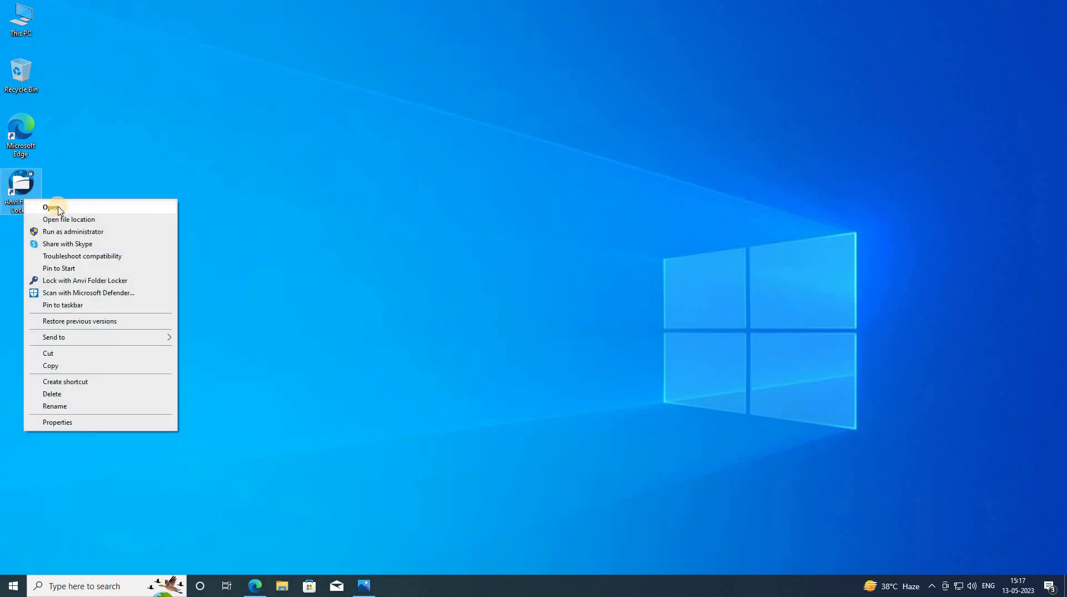
click(51, 207)
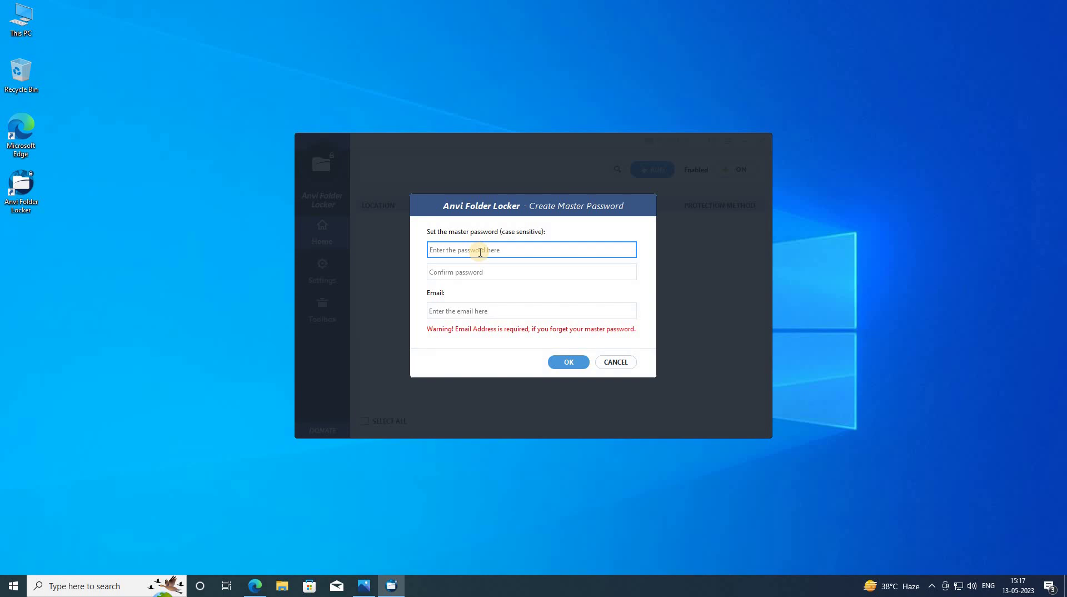
- Enter the master password and repeat it in the confirm password field
text(a)
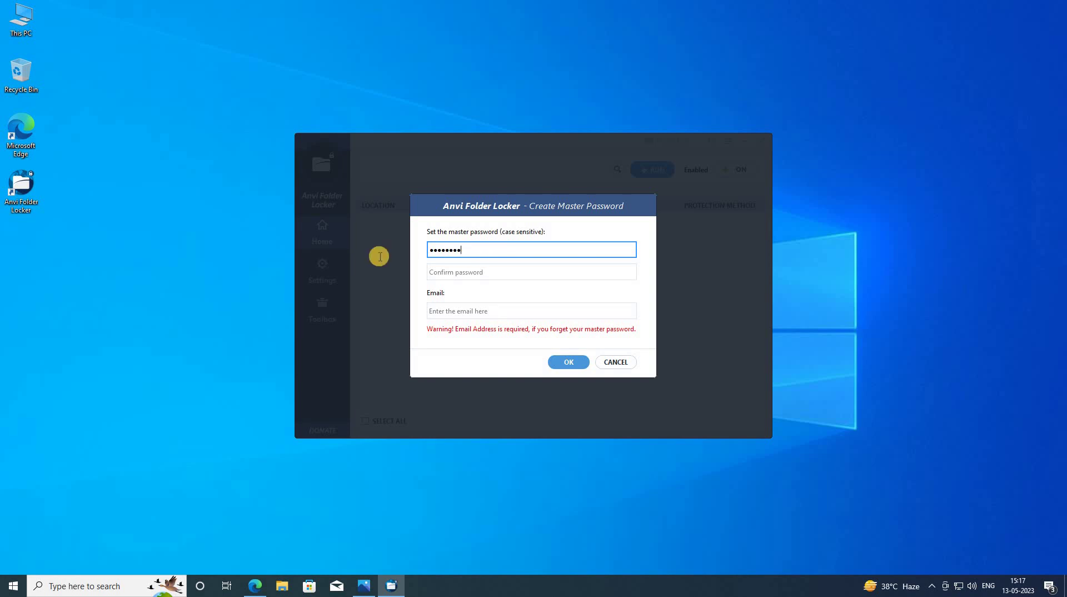
key(ctrl+a)
text(aaaaaaaa)
click(439, 273)
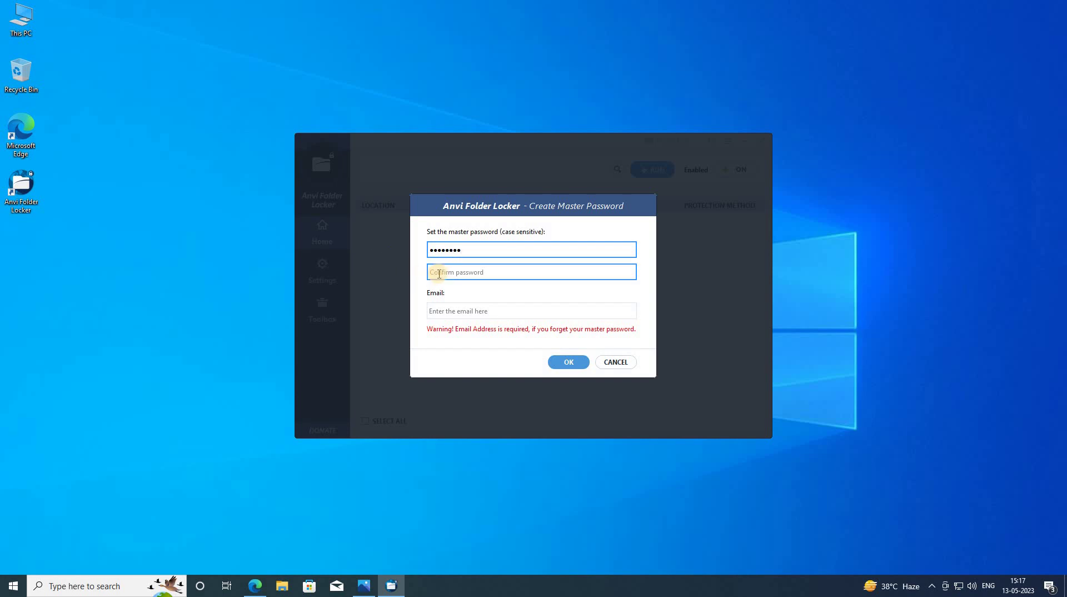
text(a)
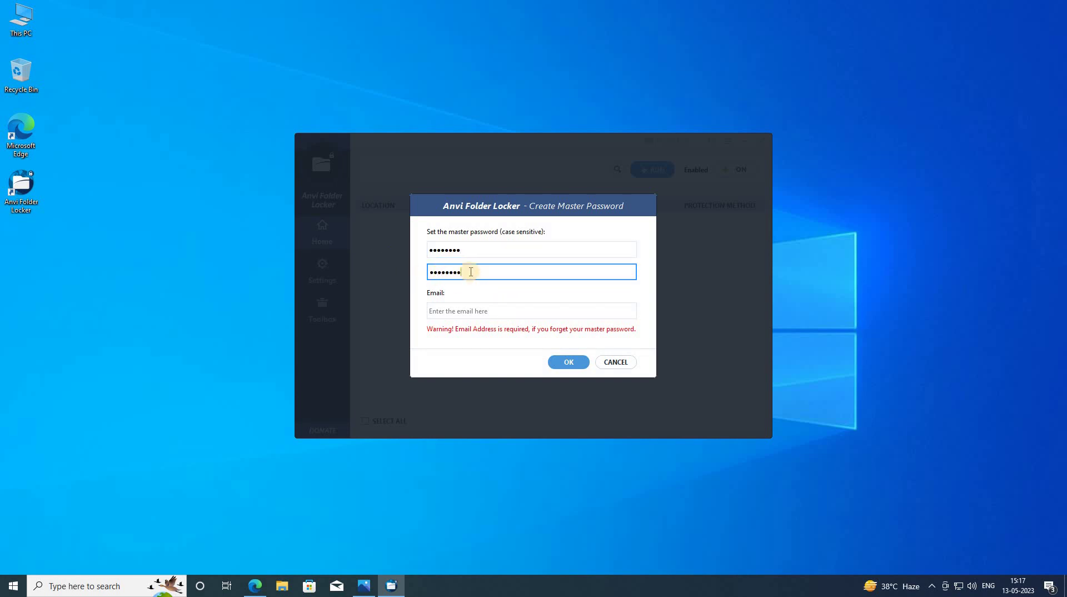
click(469, 253)
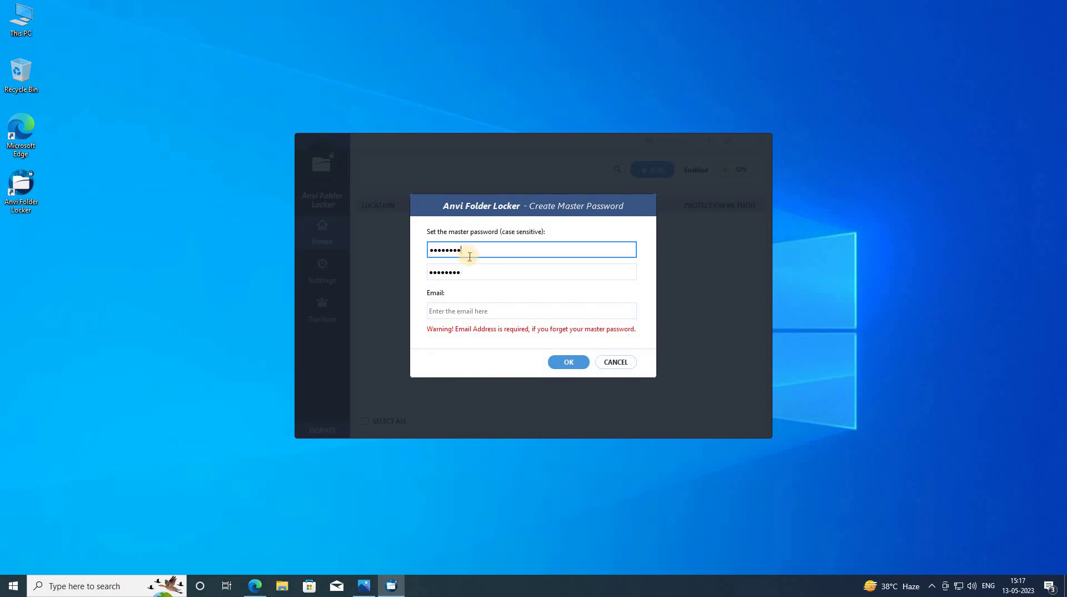
click(472, 273)
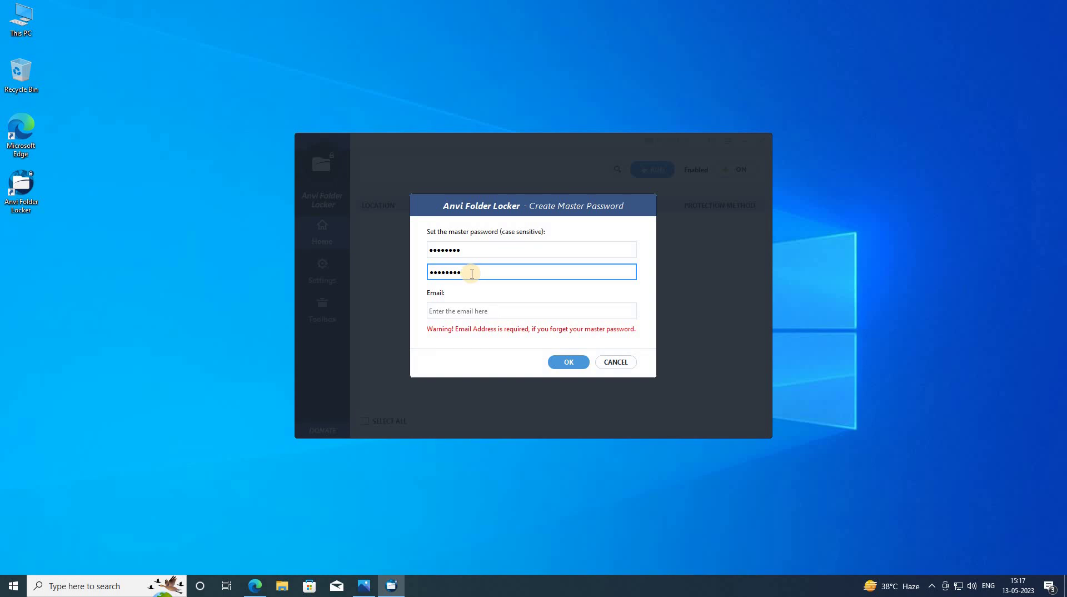
- Fill in the recovery e-mail address and save the master password settings
click(450, 312)
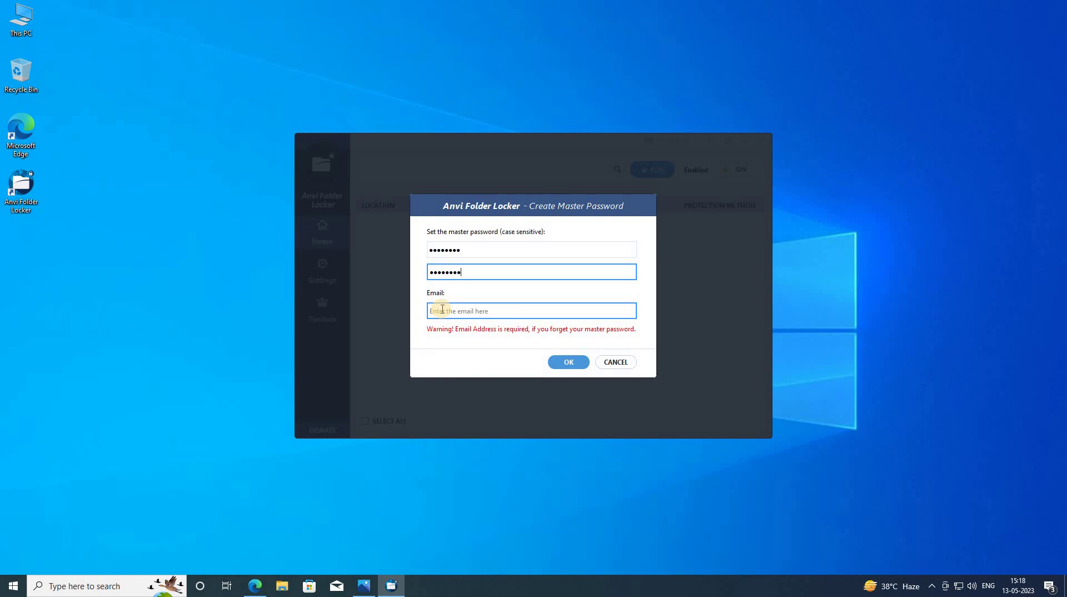
click(443, 310)
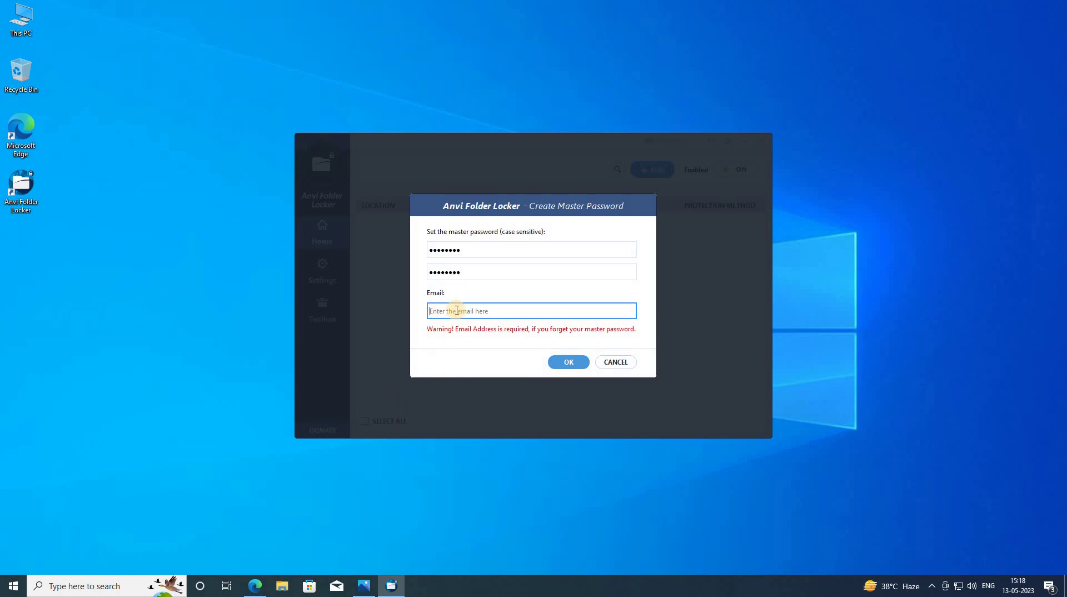
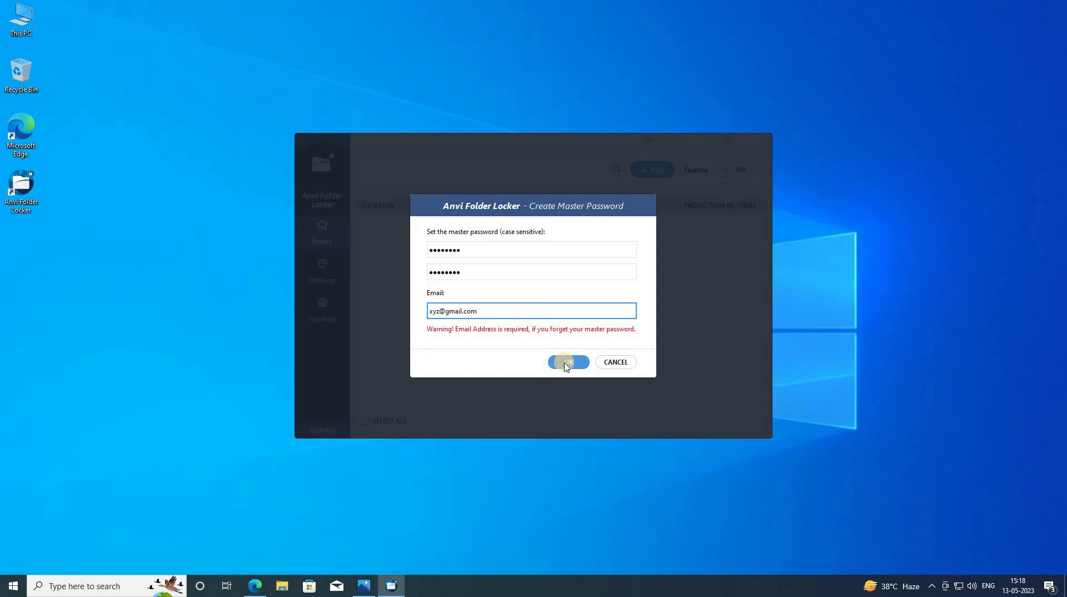
click(567, 363)
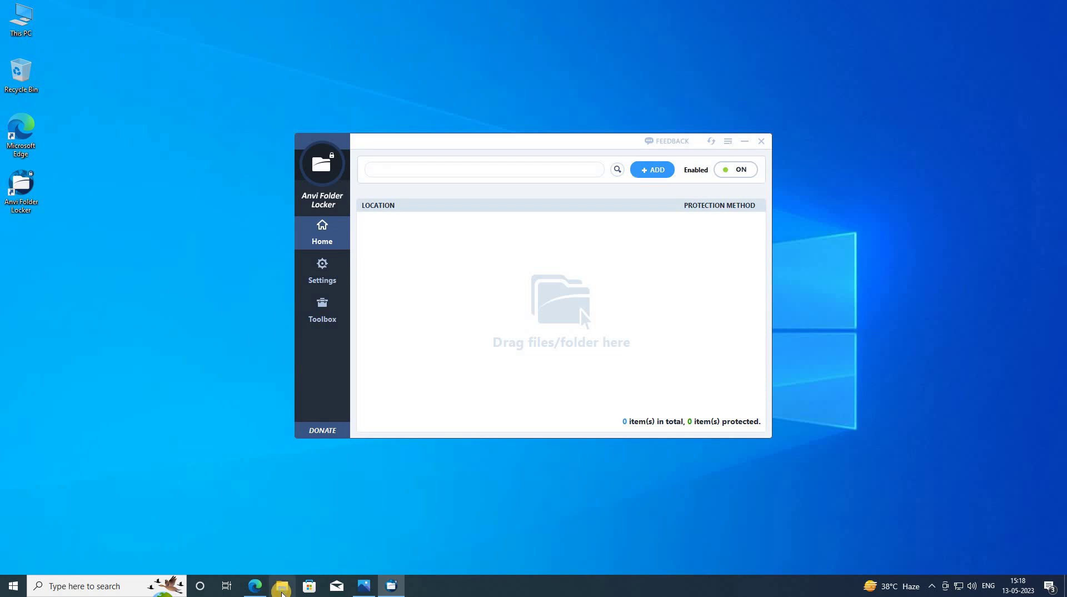
click(282, 587)
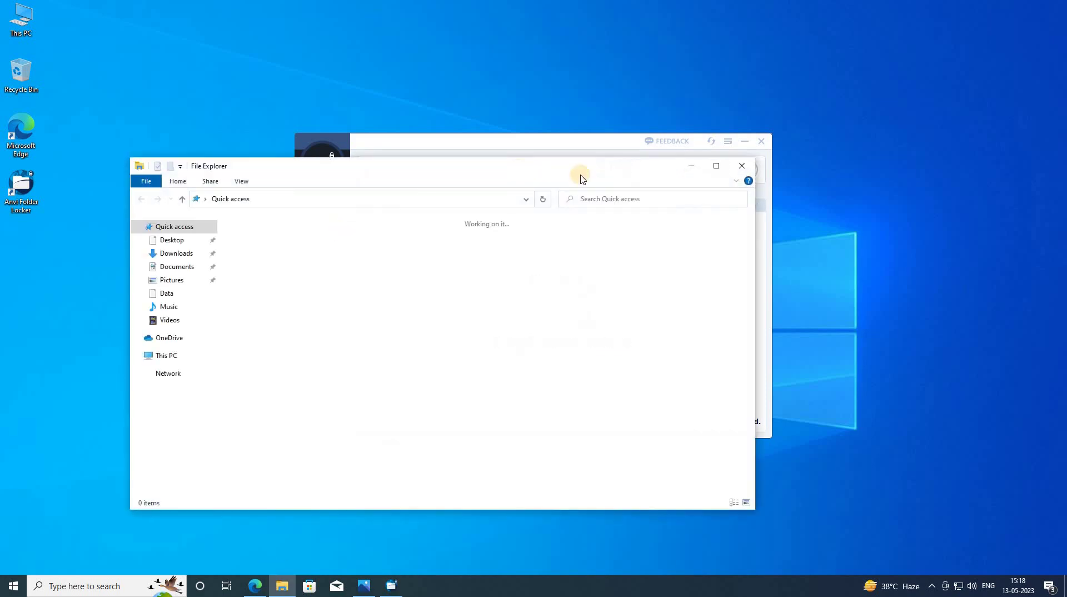
click(175, 356)
double_click(422, 358)
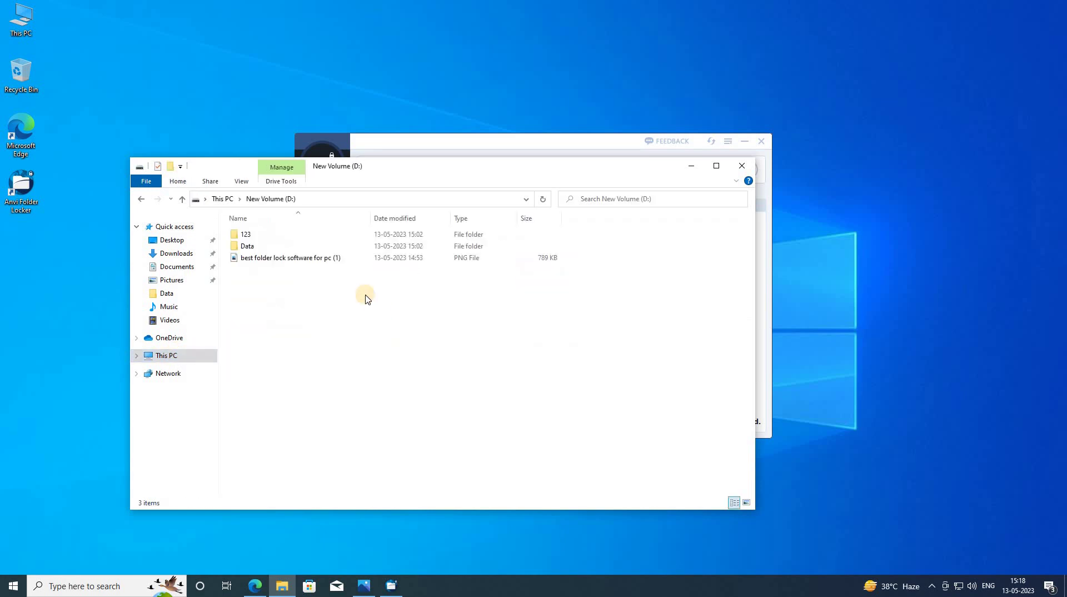
double_click(246, 236)
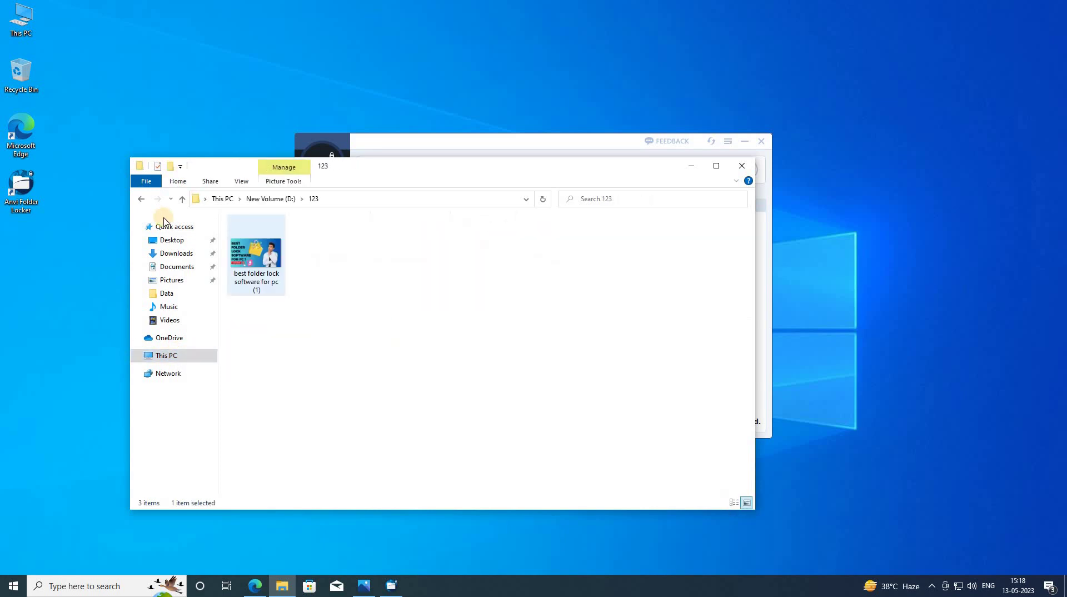
click(141, 199)
click(255, 247)
double_click(255, 247)
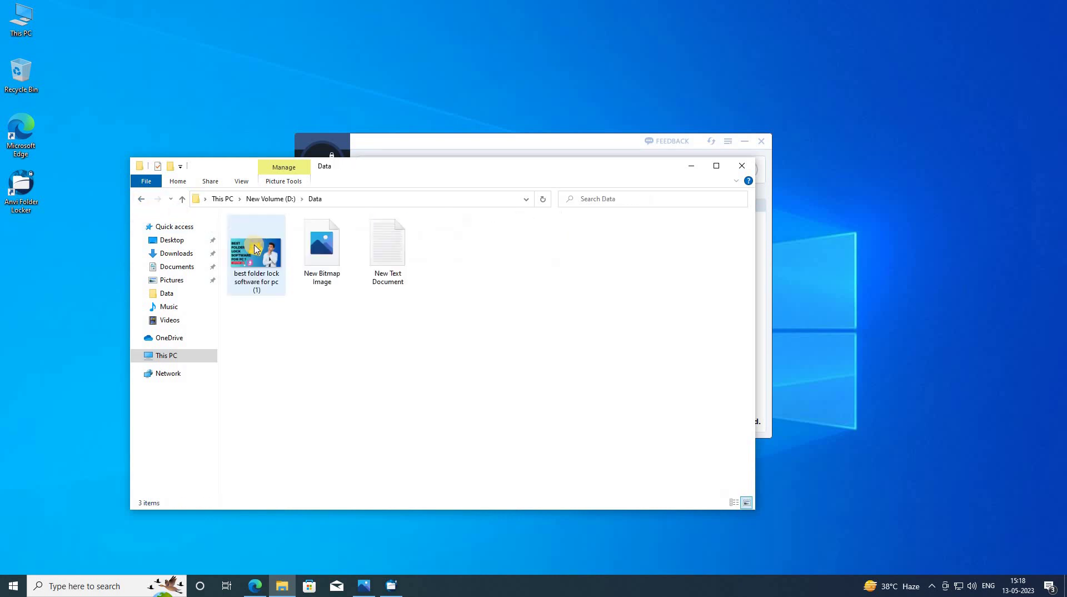
click(141, 199)
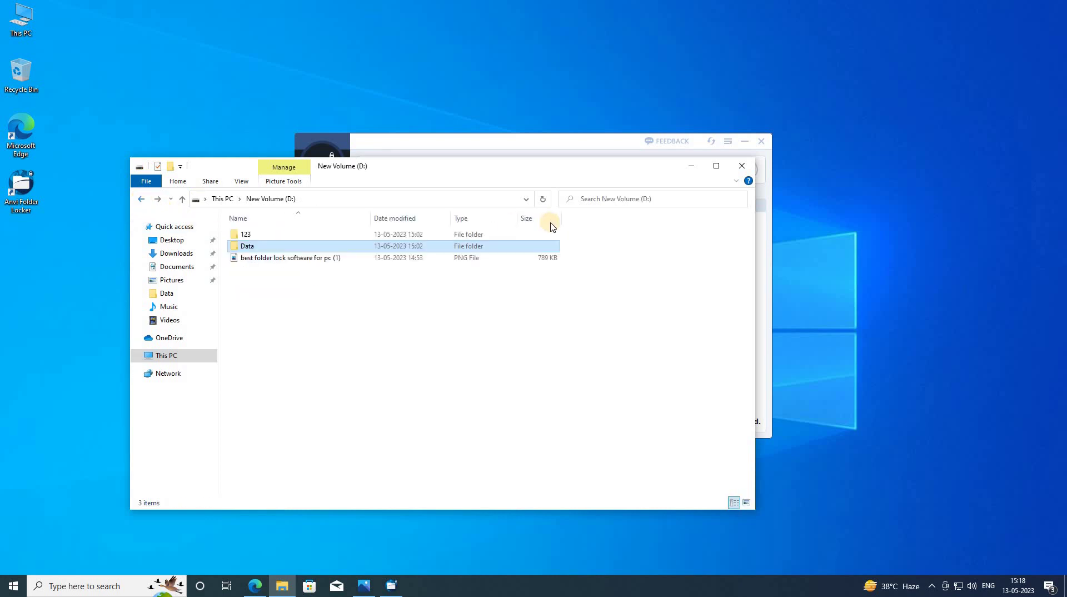
click(737, 167)
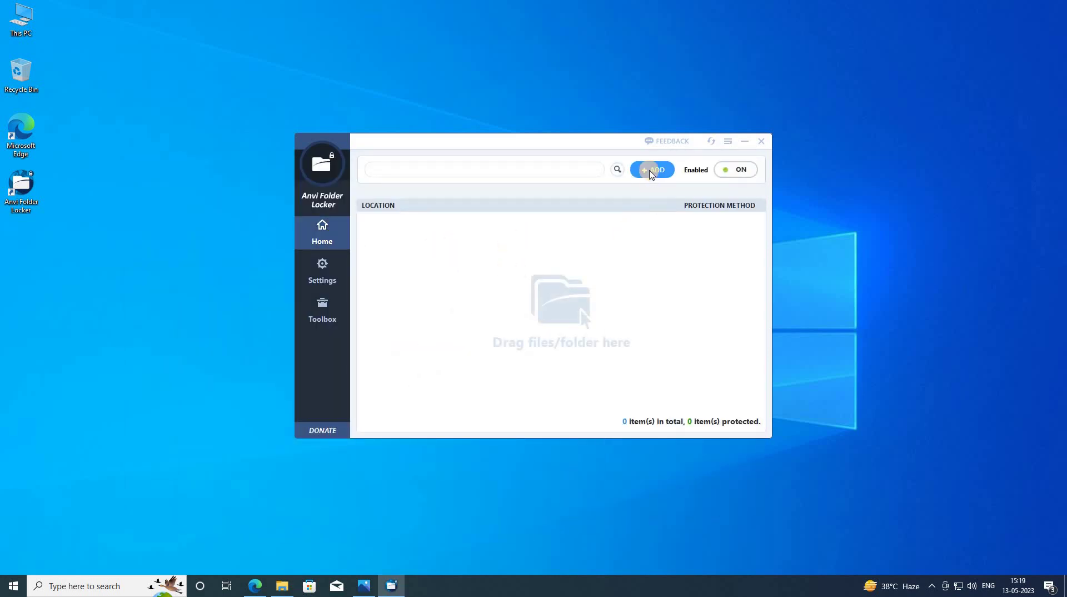
- Add the Data folder from My Computer > New Volume (D:) to the protected list
click(649, 170)
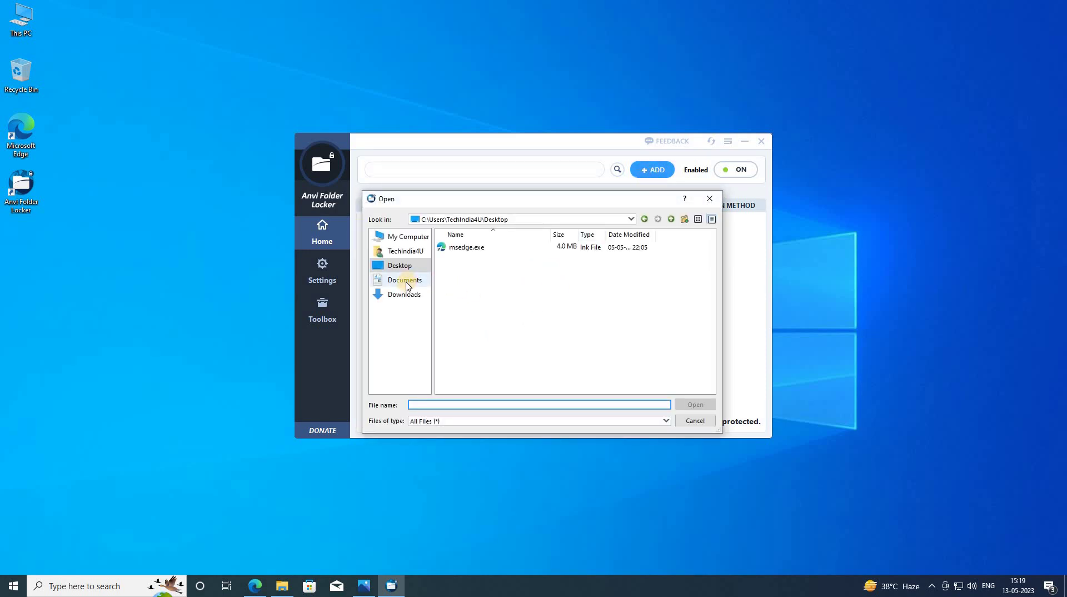
click(405, 238)
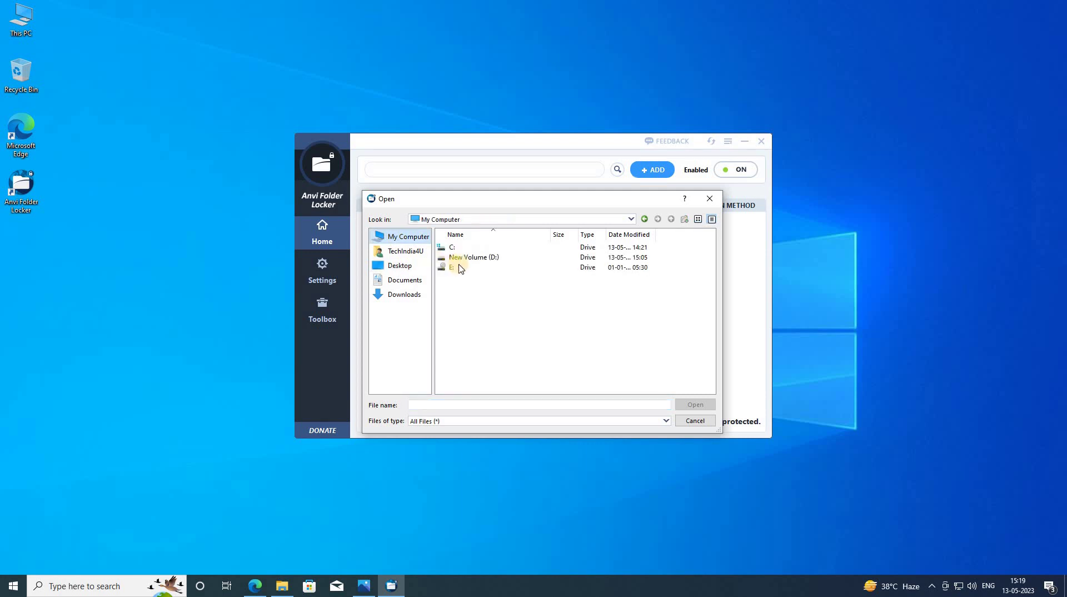
click(465, 260)
double_click(465, 259)
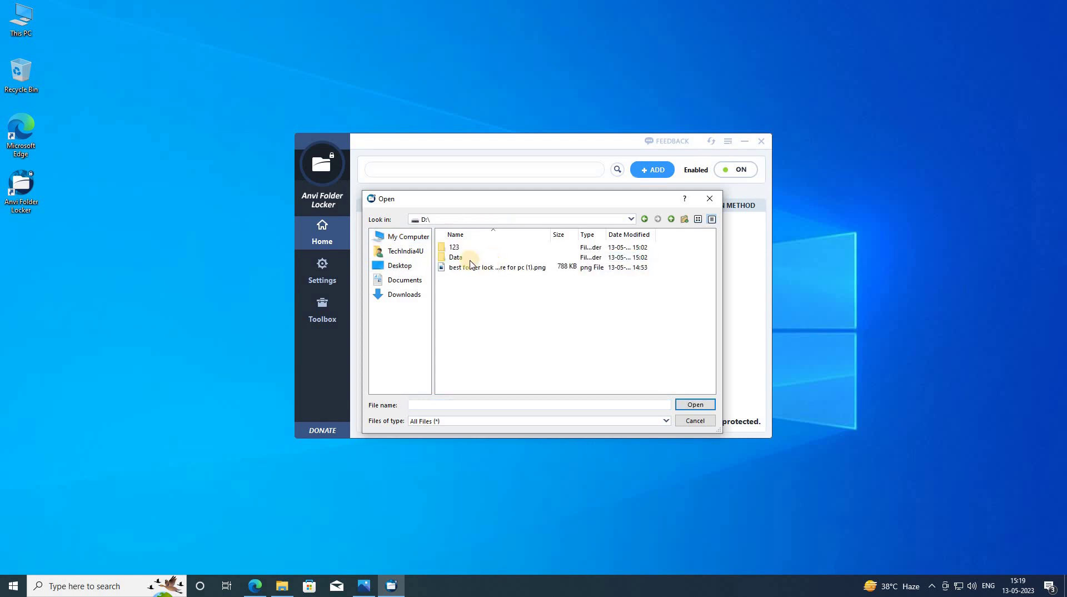
click(457, 257)
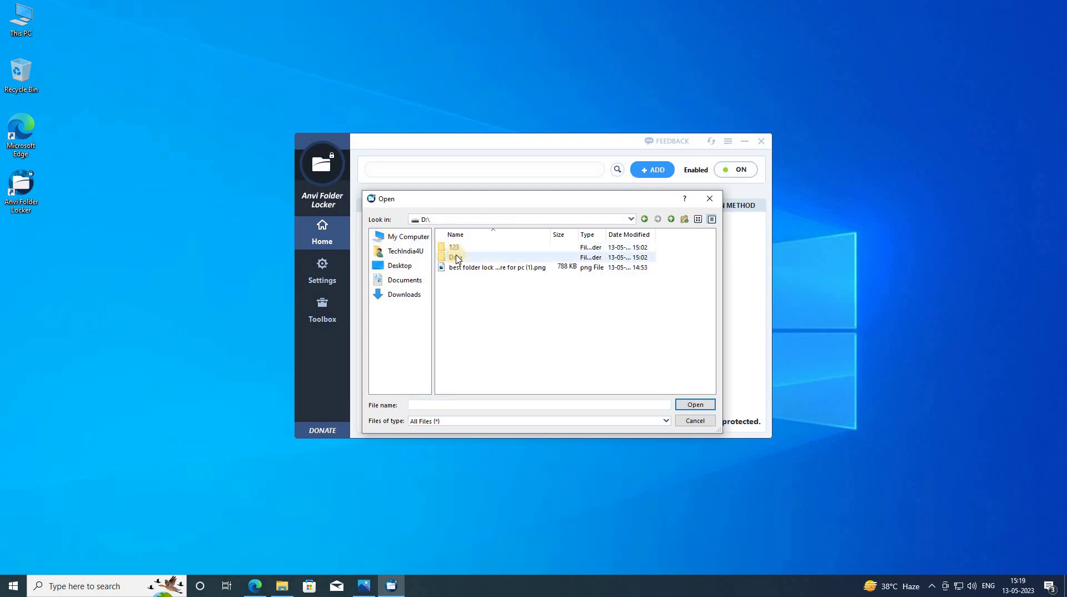
click(694, 405)
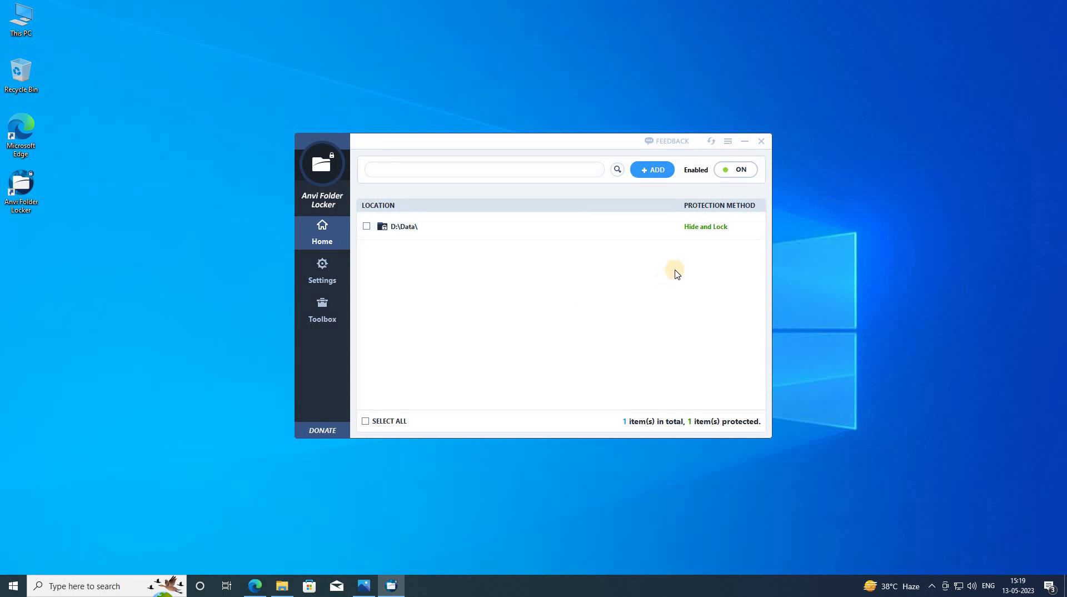
- Open New Volume (D:) in File Explorer to verify the Data folder is hidden
click(283, 588)
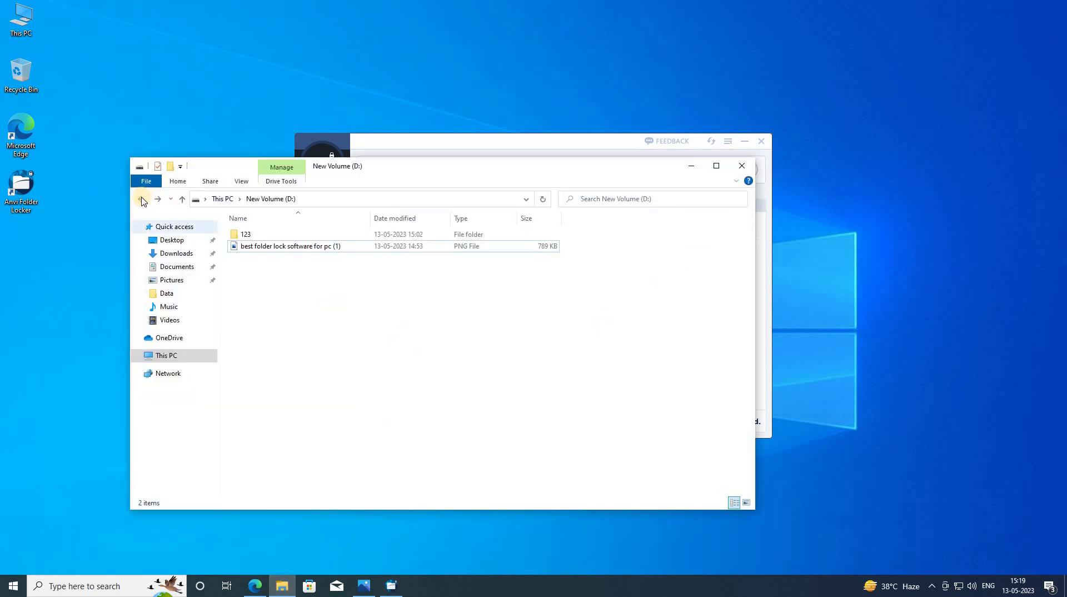
click(167, 355)
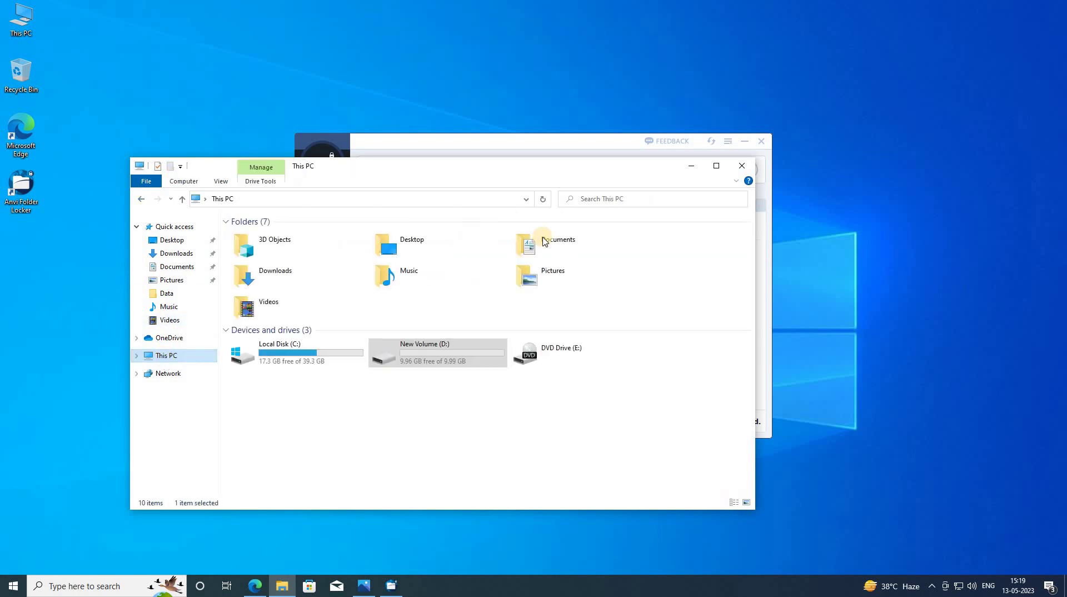
click(409, 365)
double_click(409, 366)
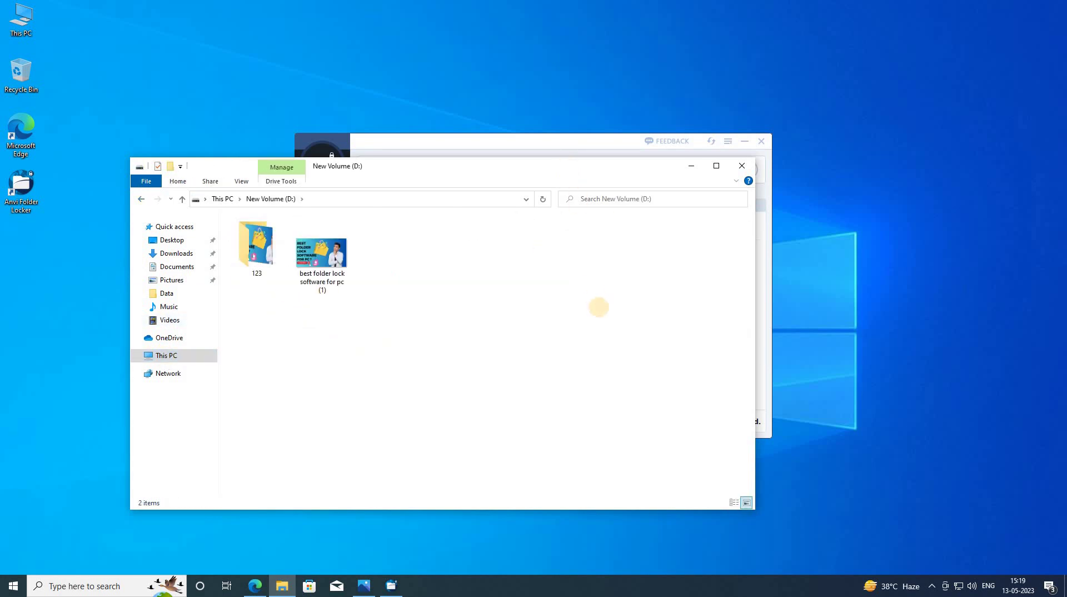
drag(568, 165, 613, 278)
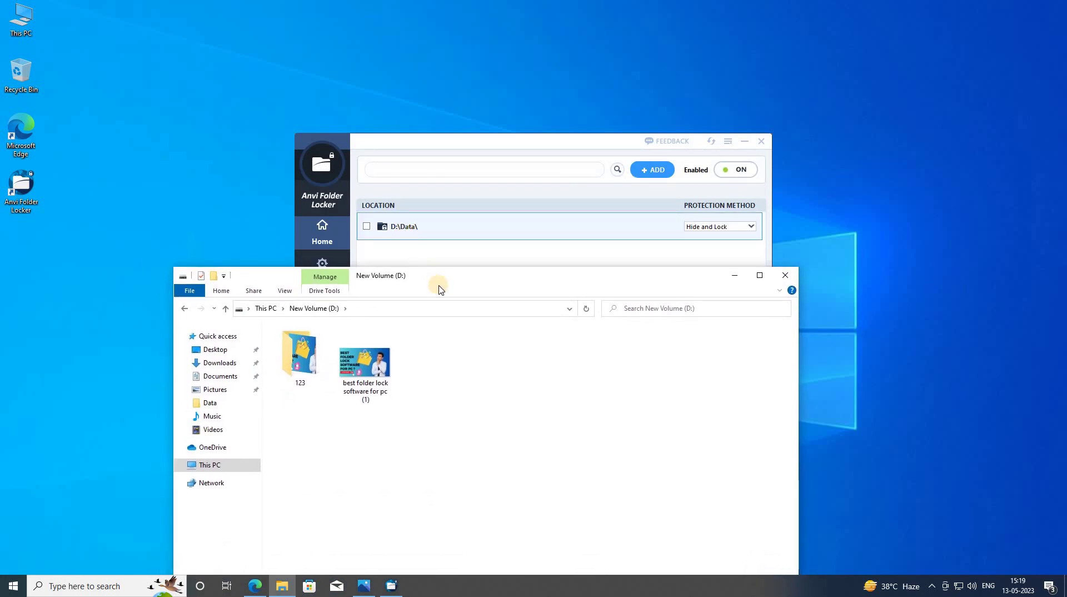
drag(439, 289, 407, 202)
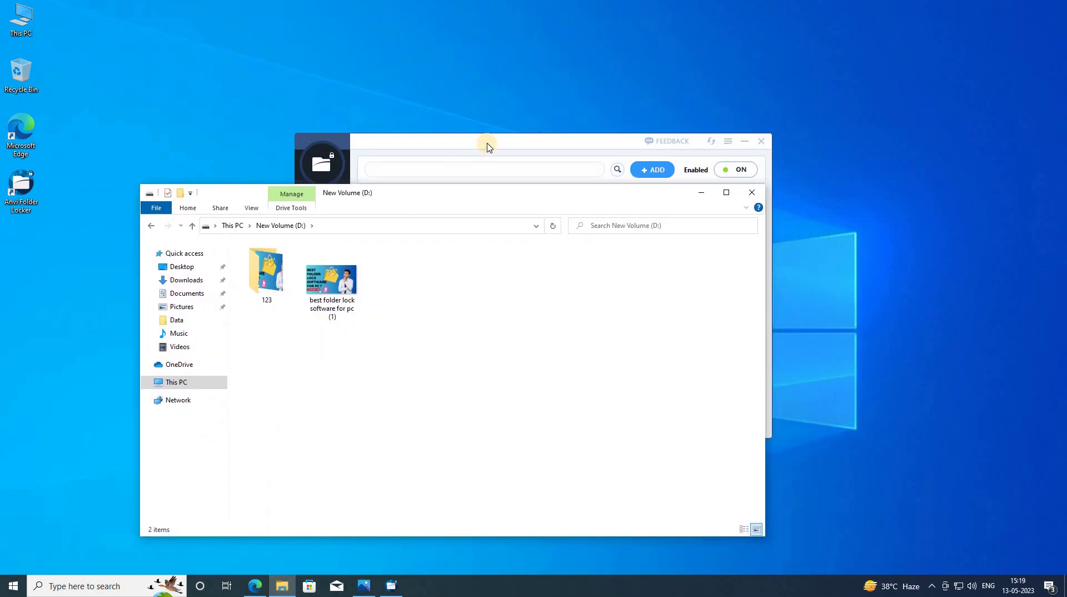
- Bring Anvi Folder Locker forward and open the D:\Data\ Protection Method dropdown
click(488, 147)
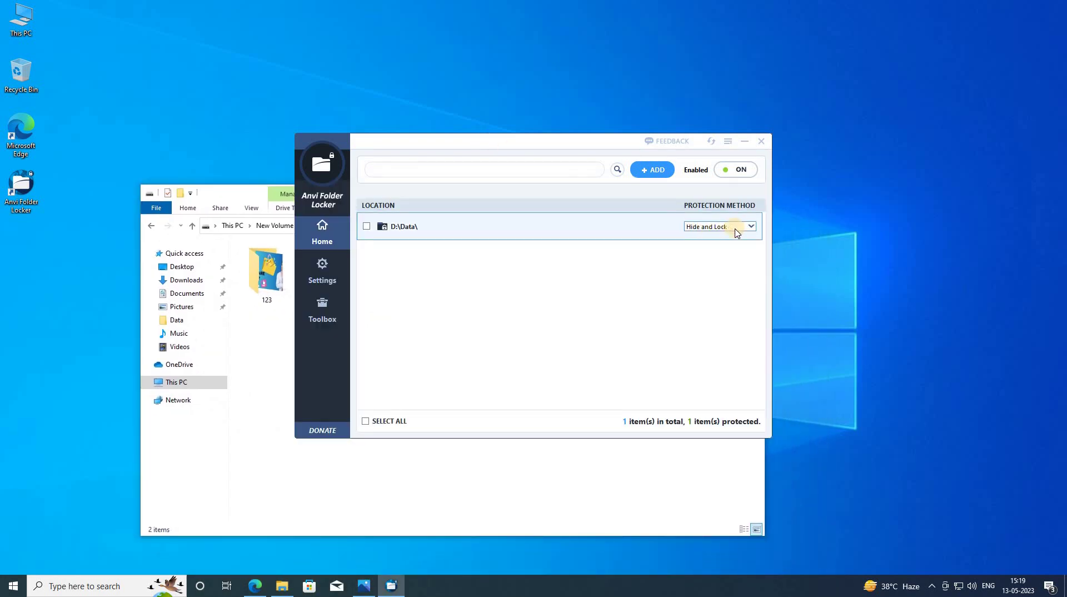
drag(555, 138, 707, 120)
click(841, 208)
click(845, 210)
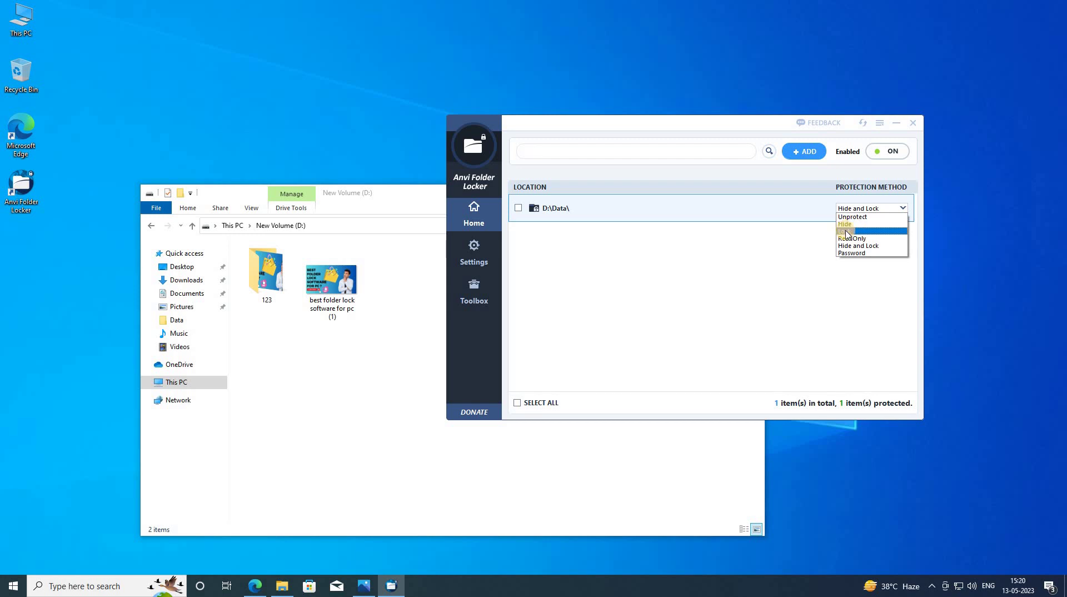
- Change the D:\Data\ Protection Method to Lock
click(763, 256)
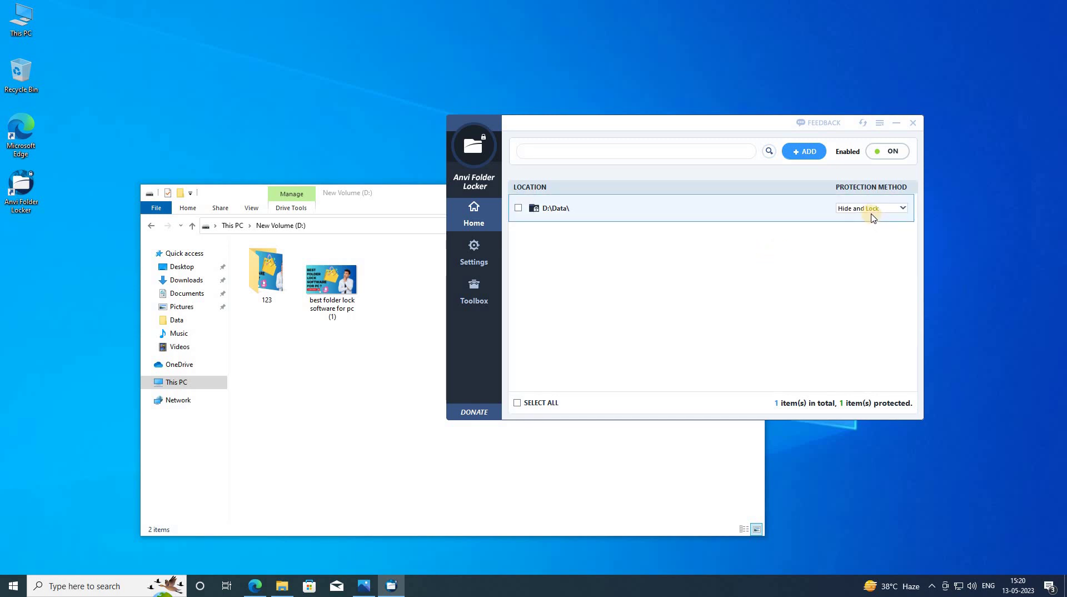
click(872, 214)
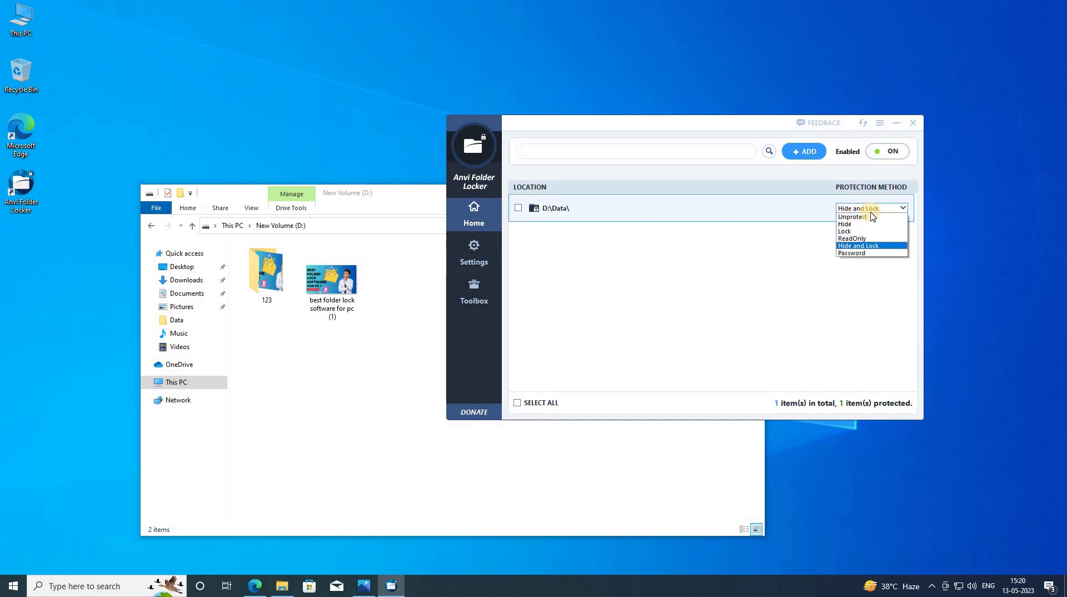
click(845, 232)
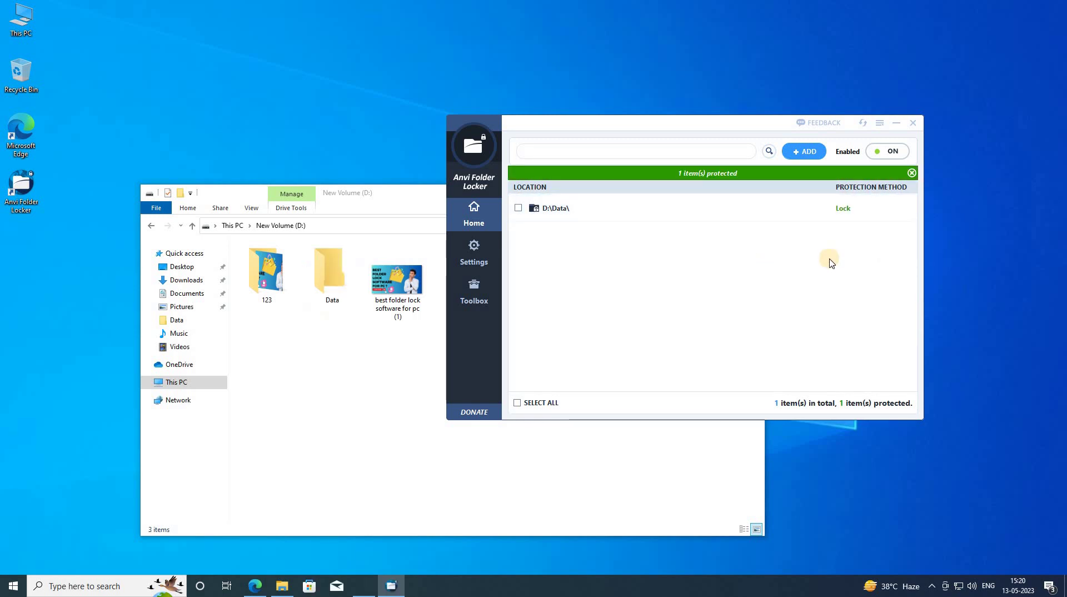
- Try opening the locked Data folder in Explorer and dismiss the locked-folder warning
click(394, 198)
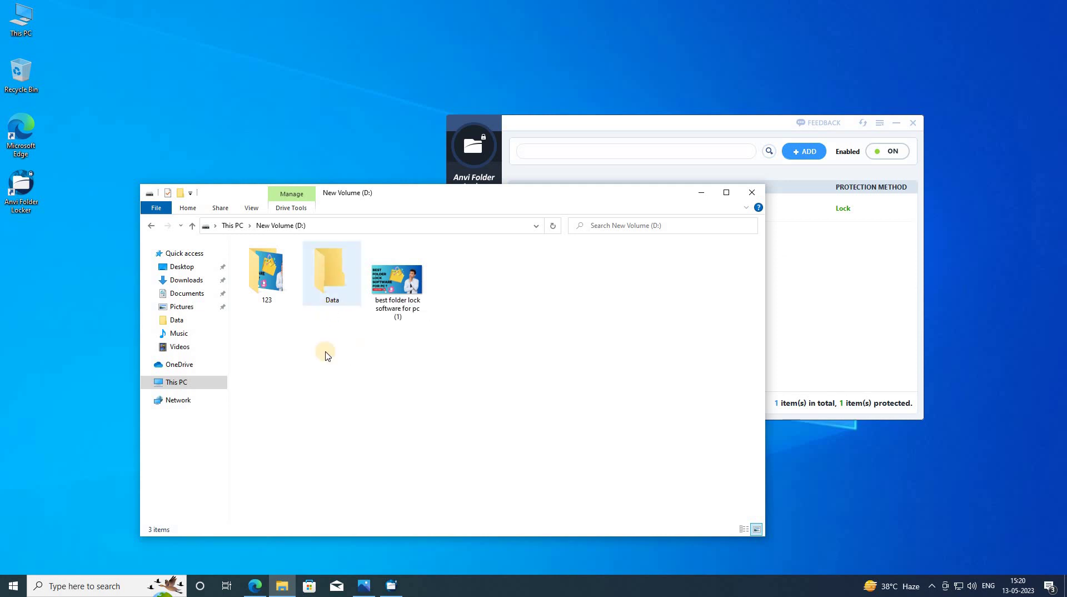
click(323, 288)
double_click(326, 291)
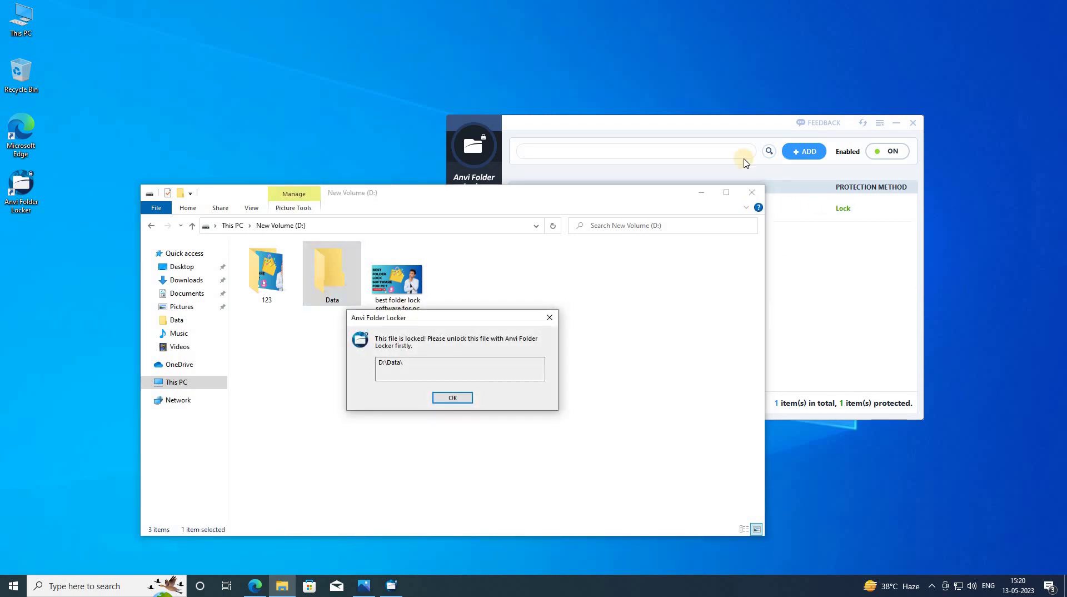
click(828, 209)
click(831, 209)
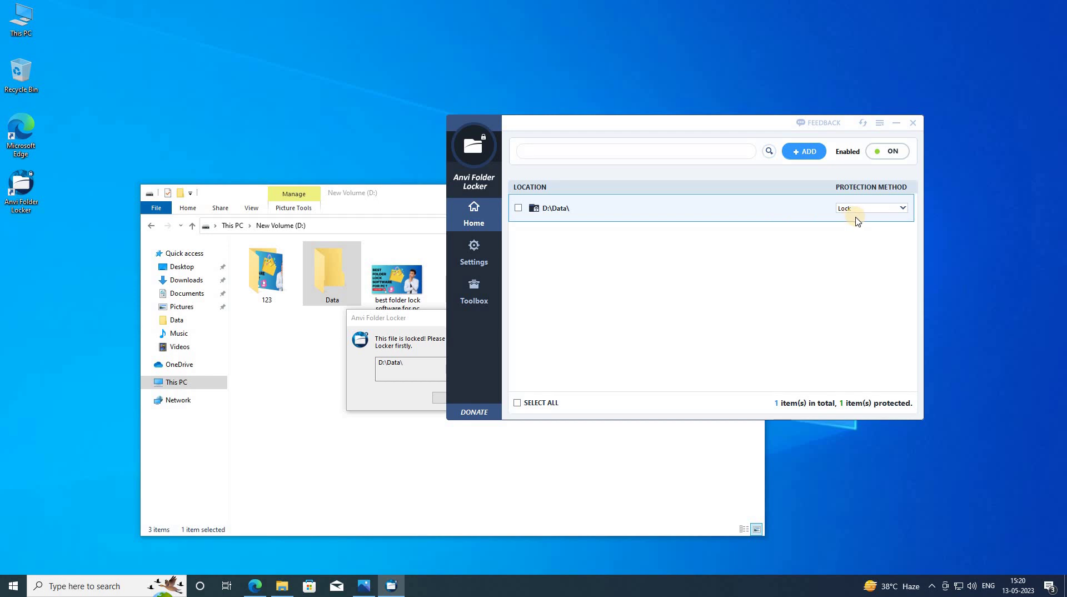
click(788, 229)
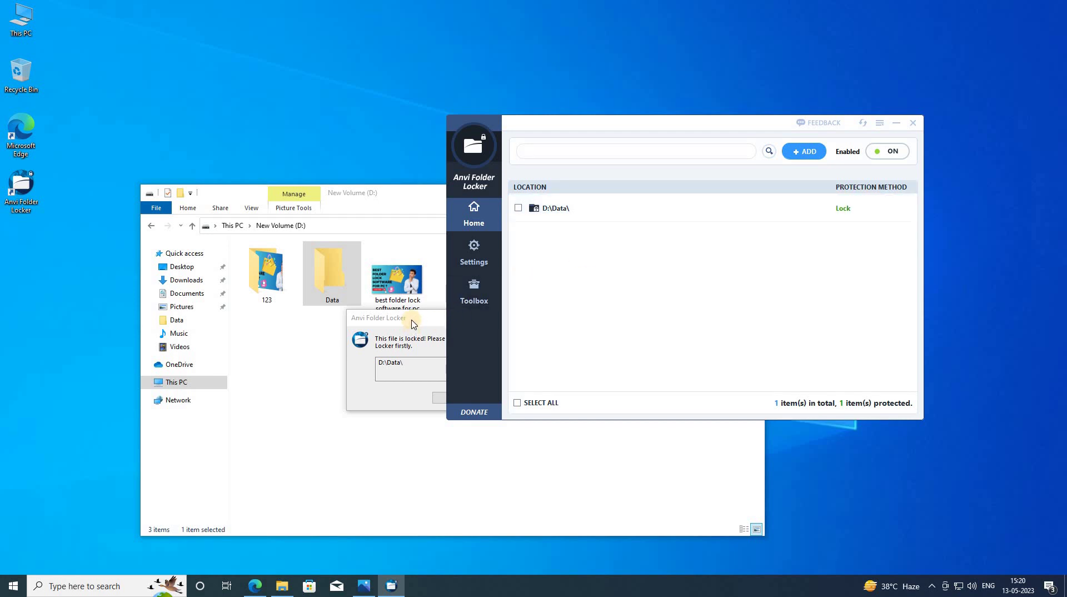
click(413, 322)
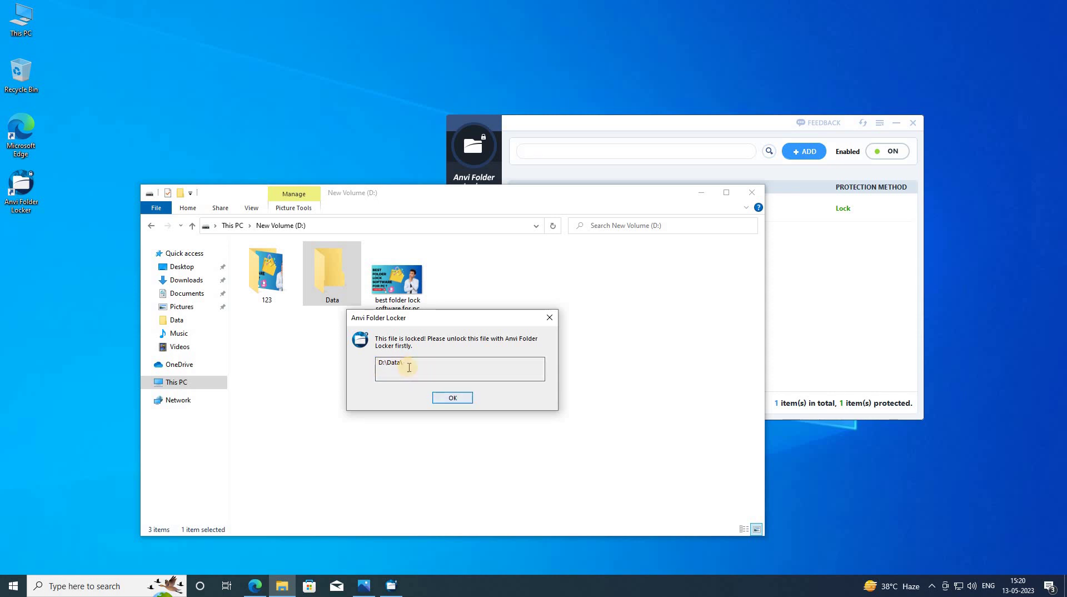
click(452, 399)
click(853, 210)
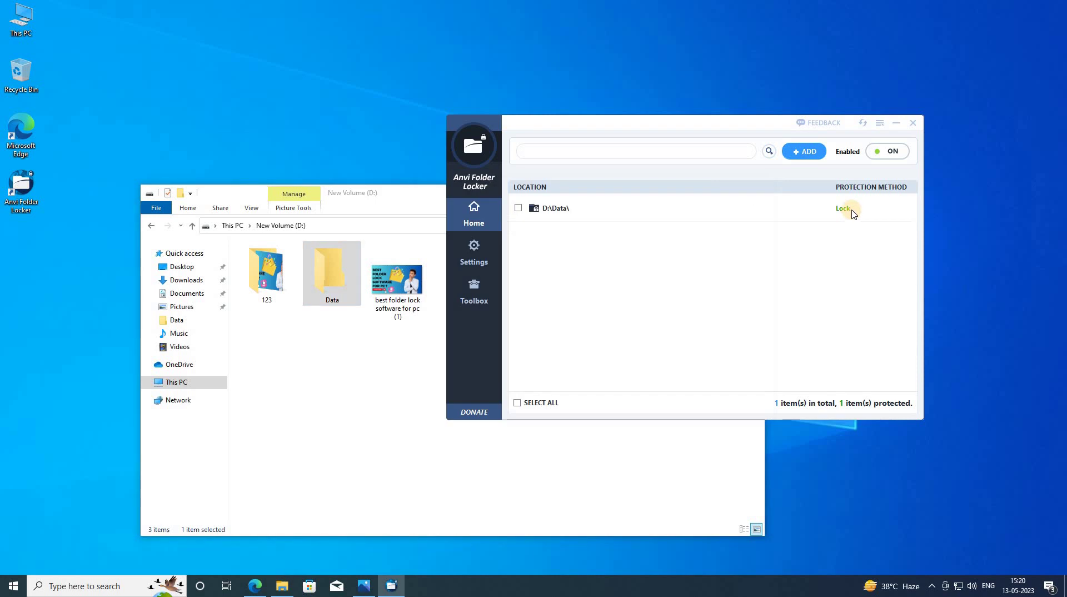
- Set the D:\Data\ Protection Method to Unprotect
click(852, 210)
click(852, 210)
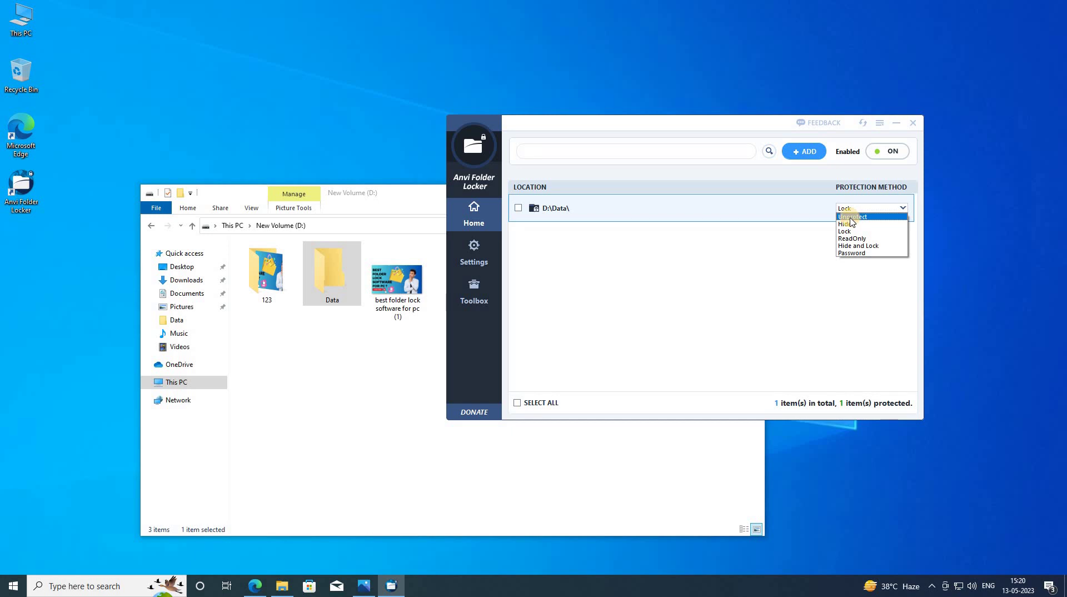
click(851, 218)
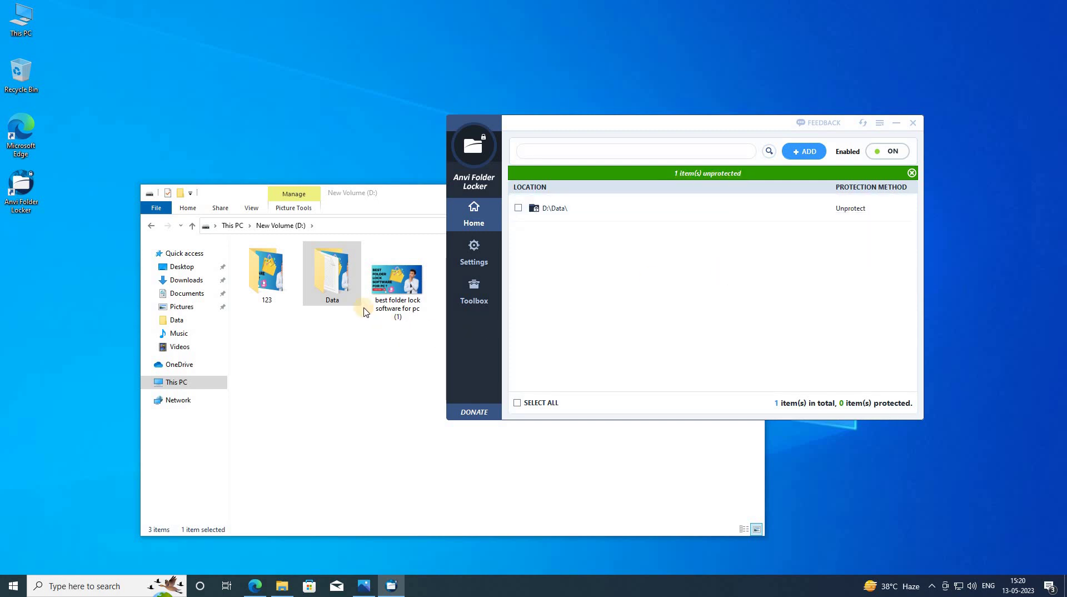
- Open the Data folder on New Volume (D:) in File Explorer
double_click(336, 293)
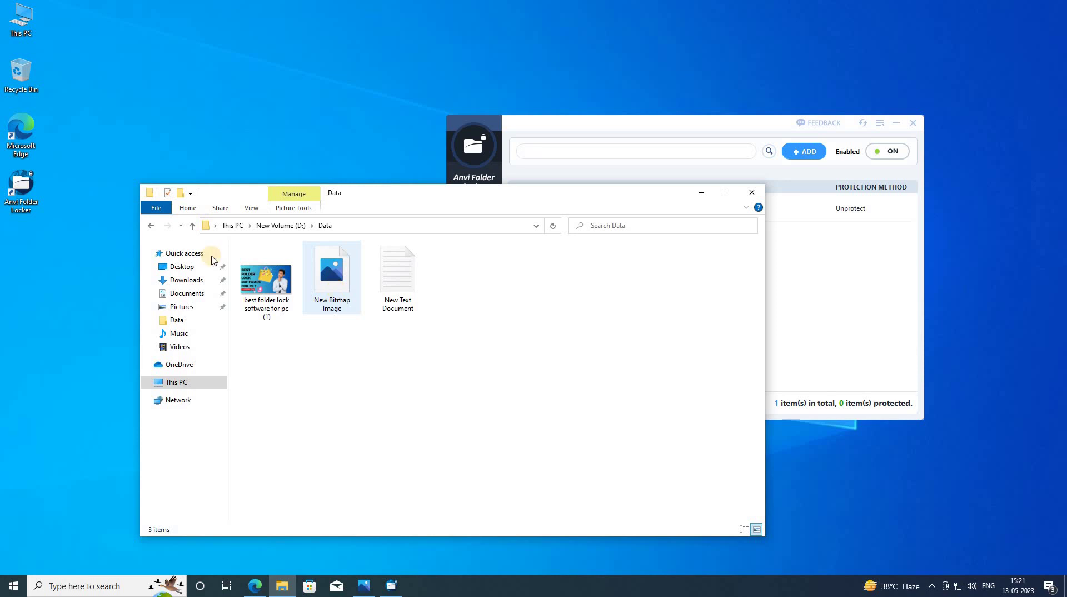
click(151, 225)
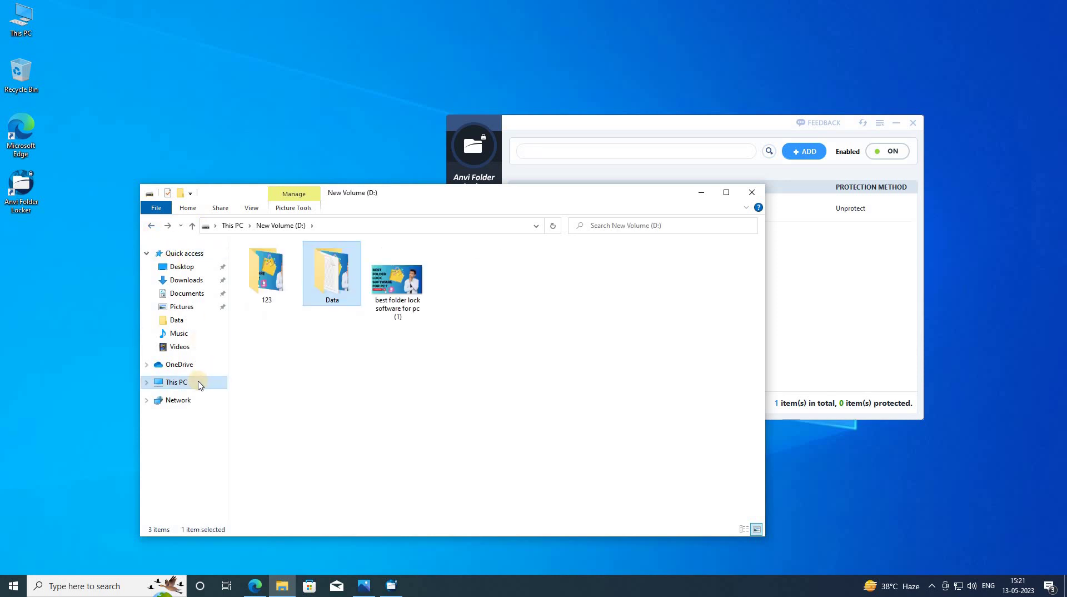
click(177, 383)
click(414, 388)
double_click(414, 388)
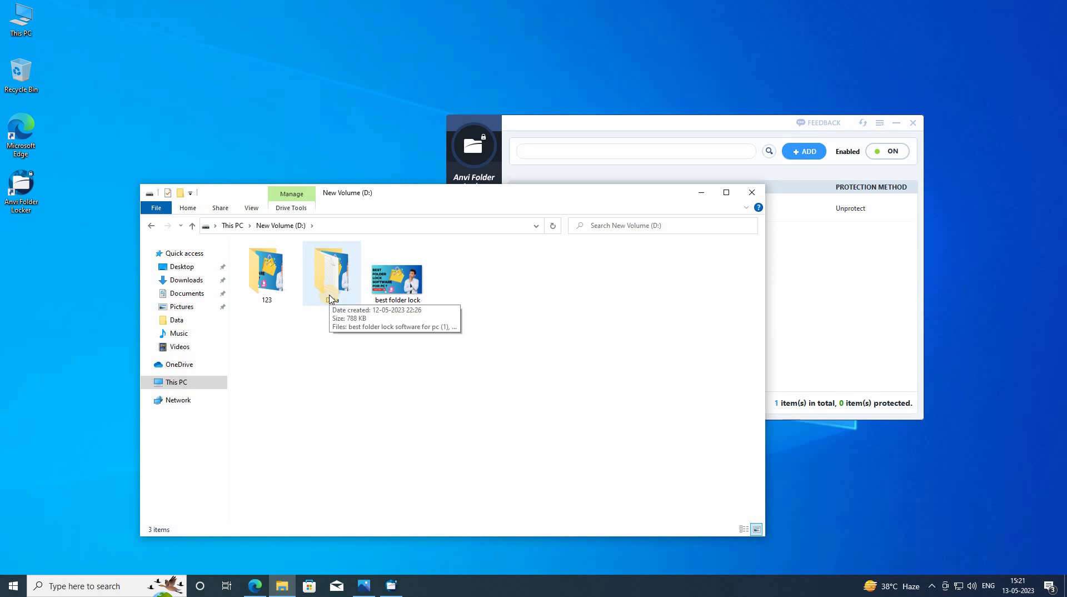
double_click(330, 281)
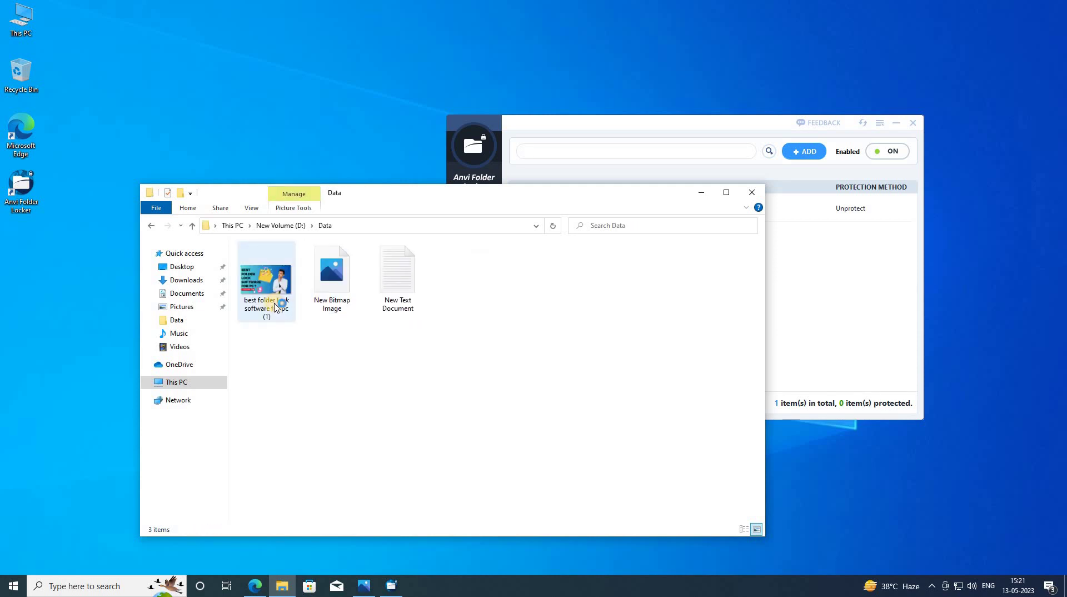
- Open and close the folder lock image and New Text Document, then minimise Explorer
double_click(275, 307)
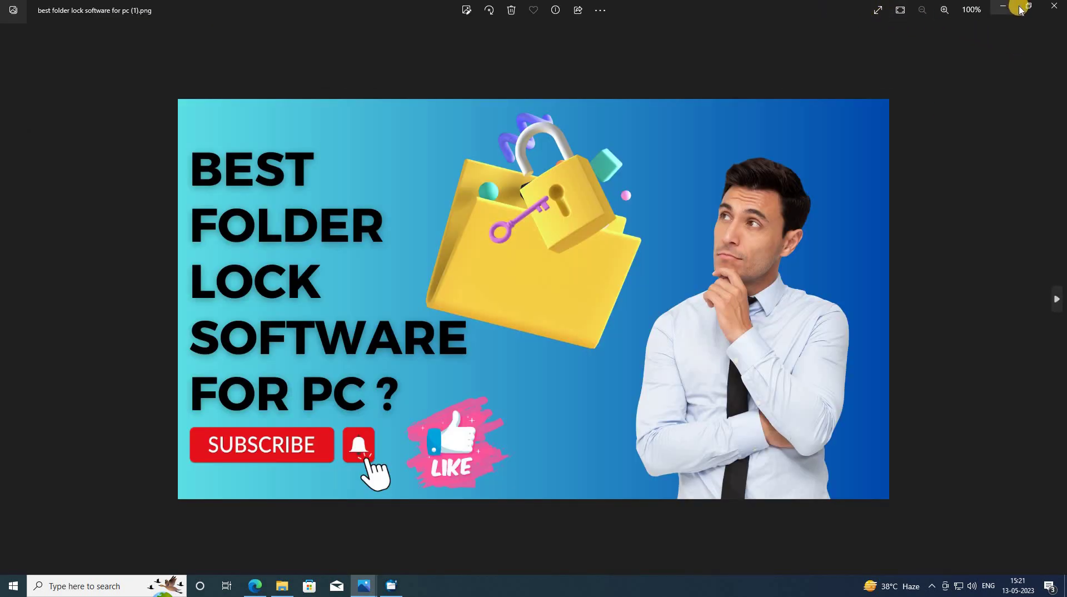
click(1056, 10)
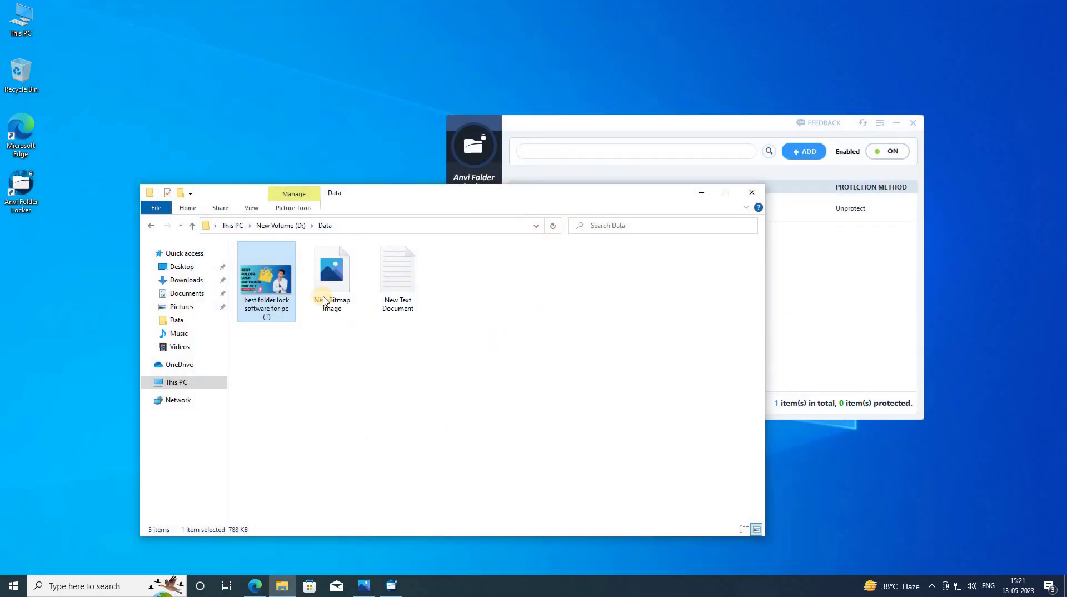
double_click(406, 300)
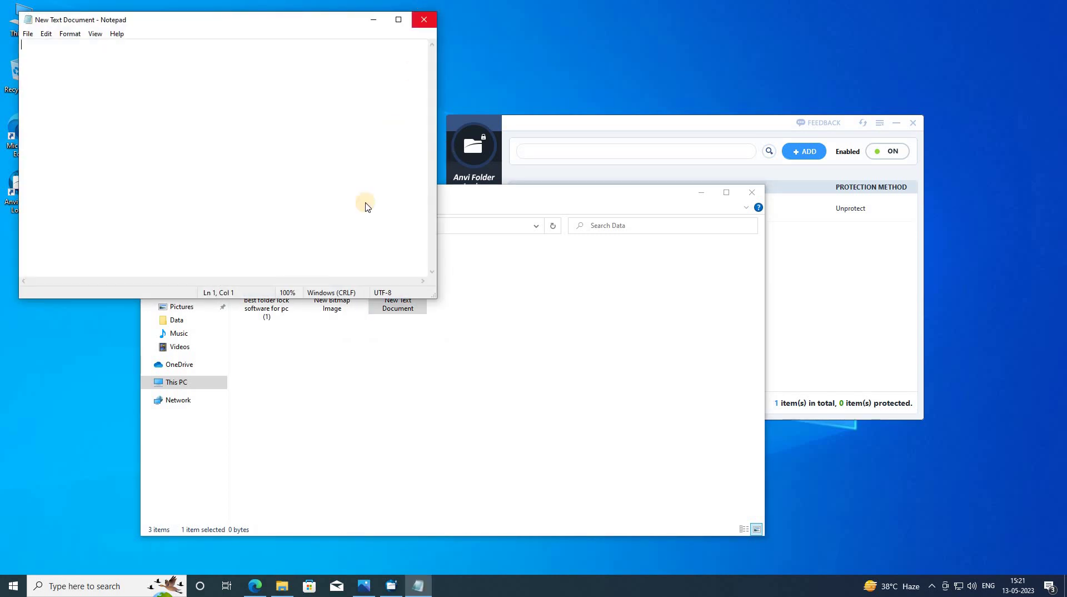
click(423, 20)
click(150, 226)
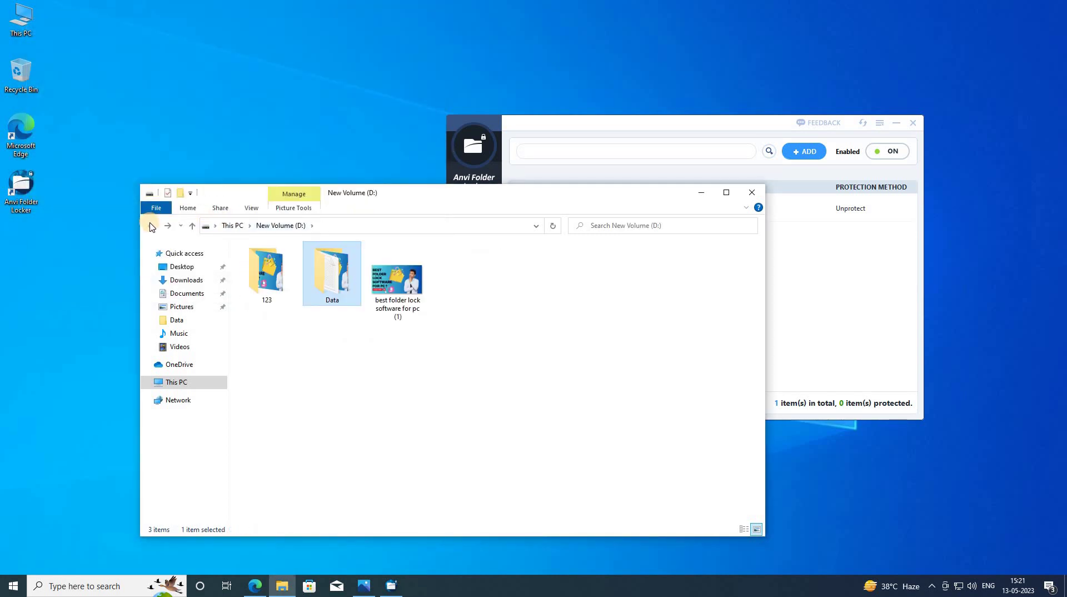
click(702, 194)
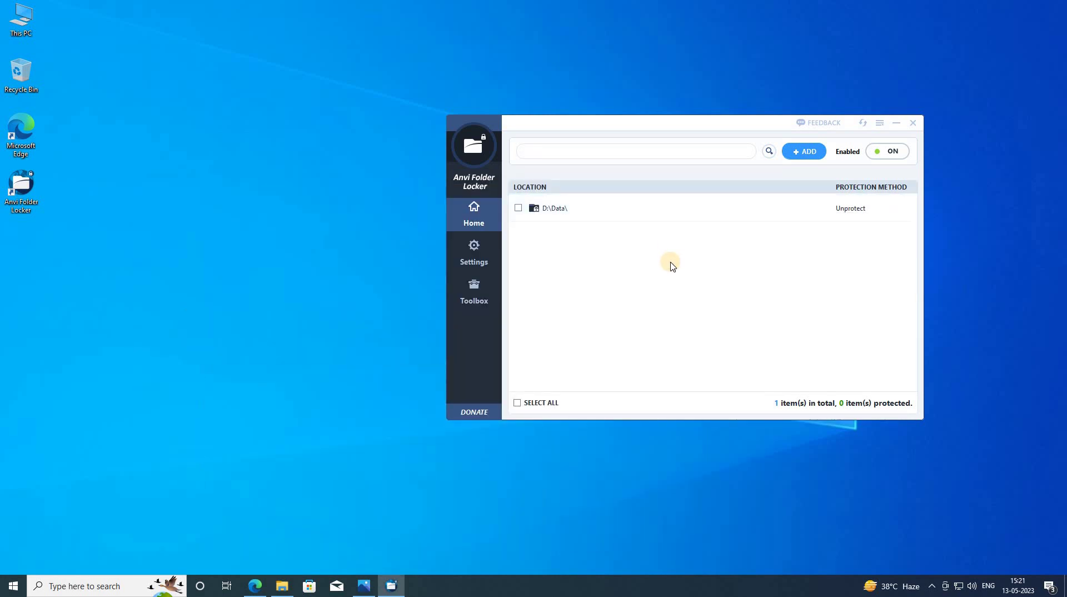
- Add the D:\123 folder to the locker so it gets Hide and Lock, making 2 listed items
click(520, 215)
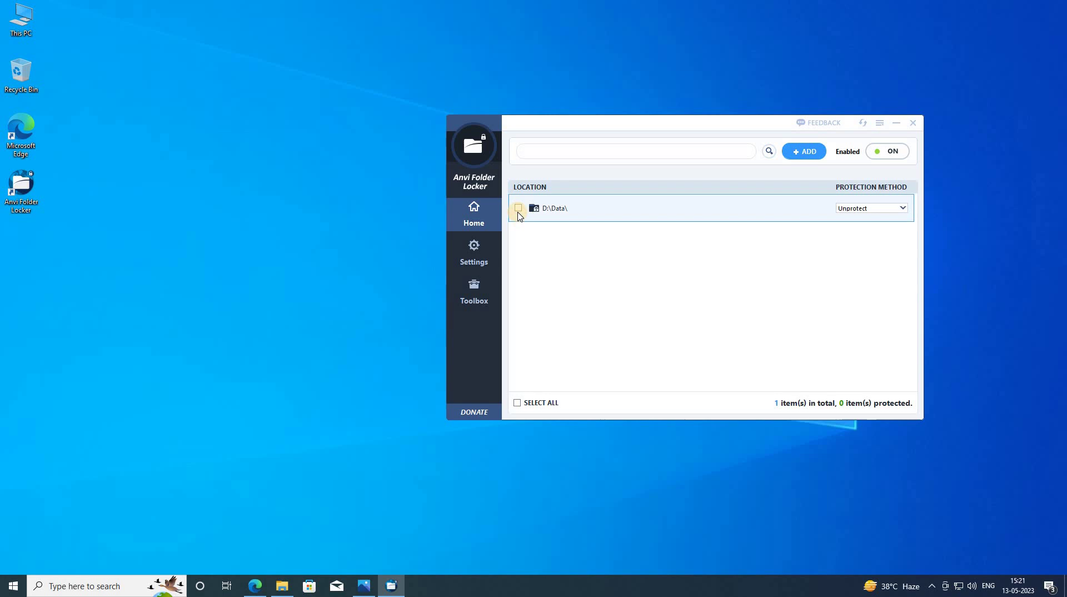
click(625, 285)
click(794, 154)
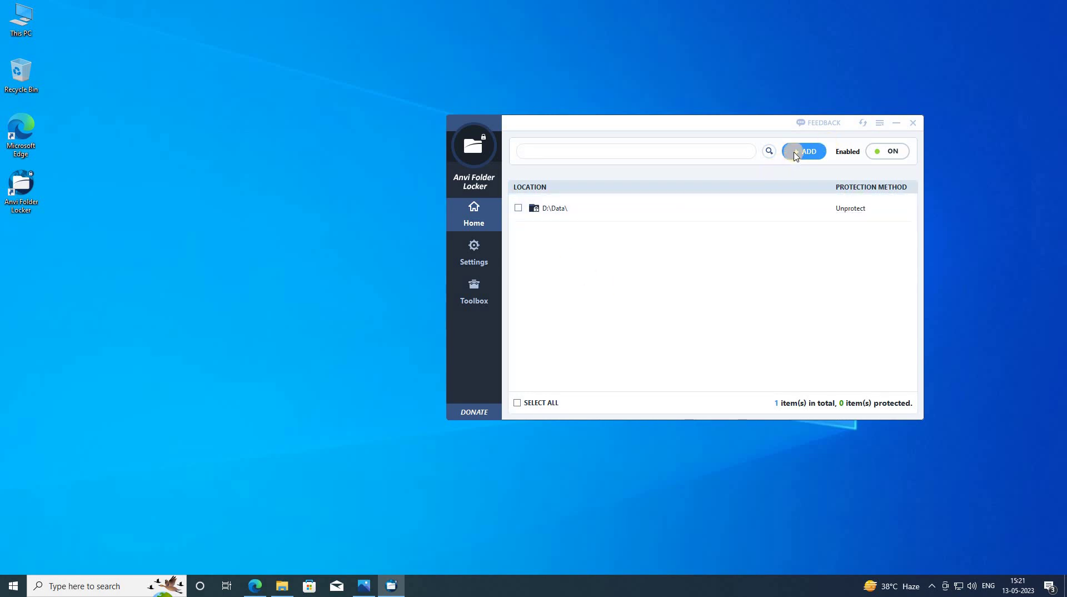
click(787, 229)
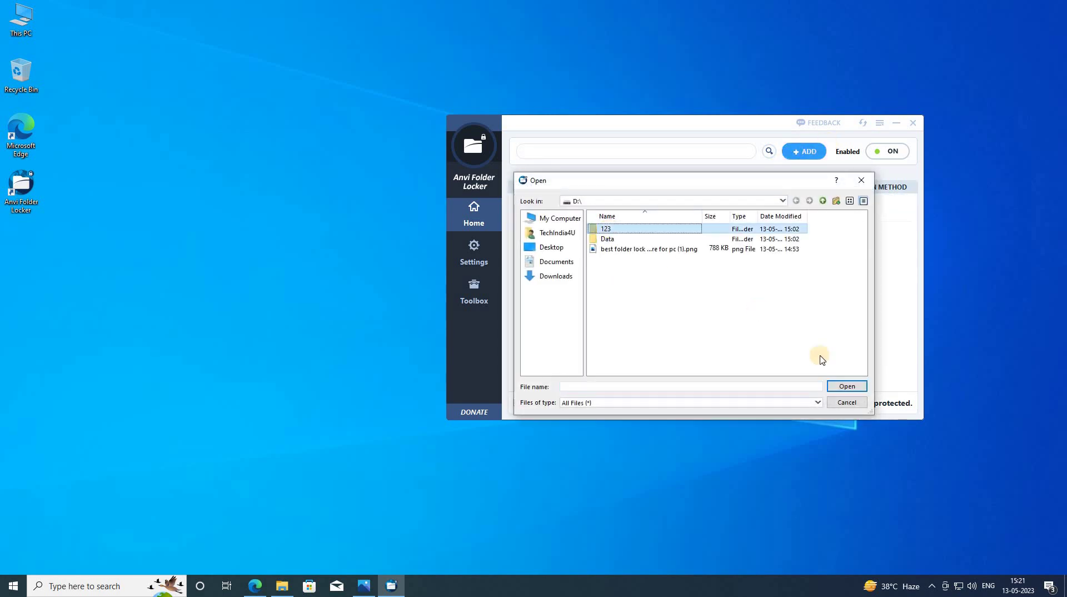
click(847, 387)
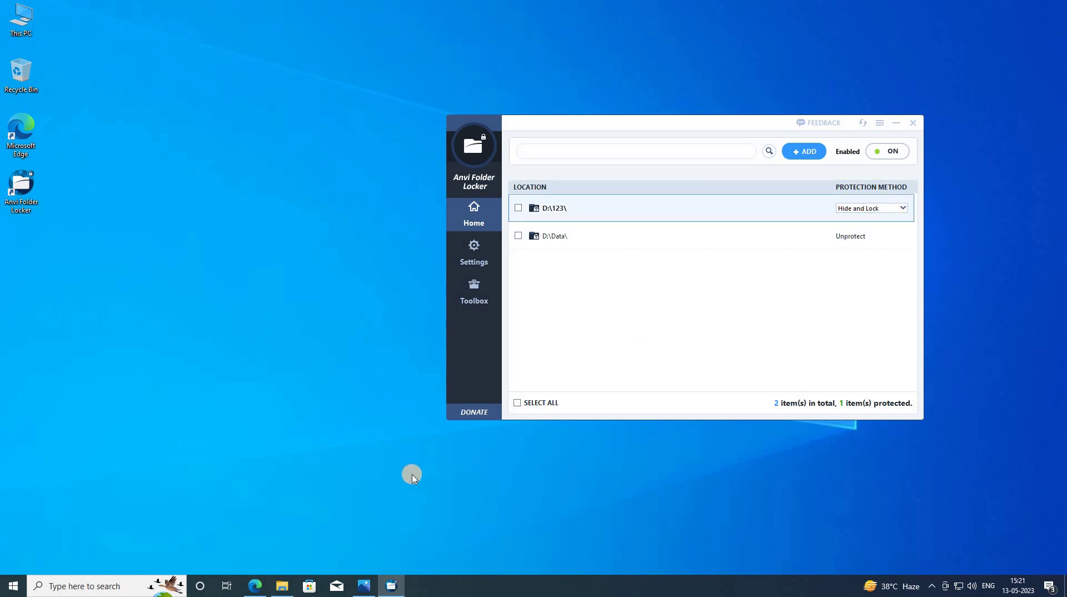
- Open New Volume (D:) in File Explorer and move the window to the left
click(282, 587)
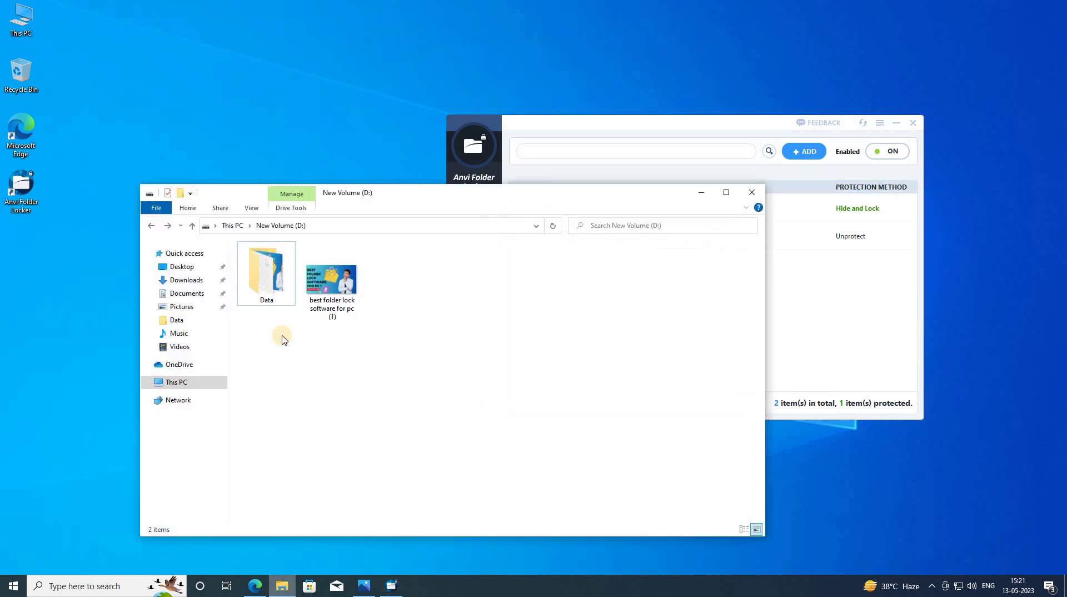
click(168, 382)
double_click(435, 382)
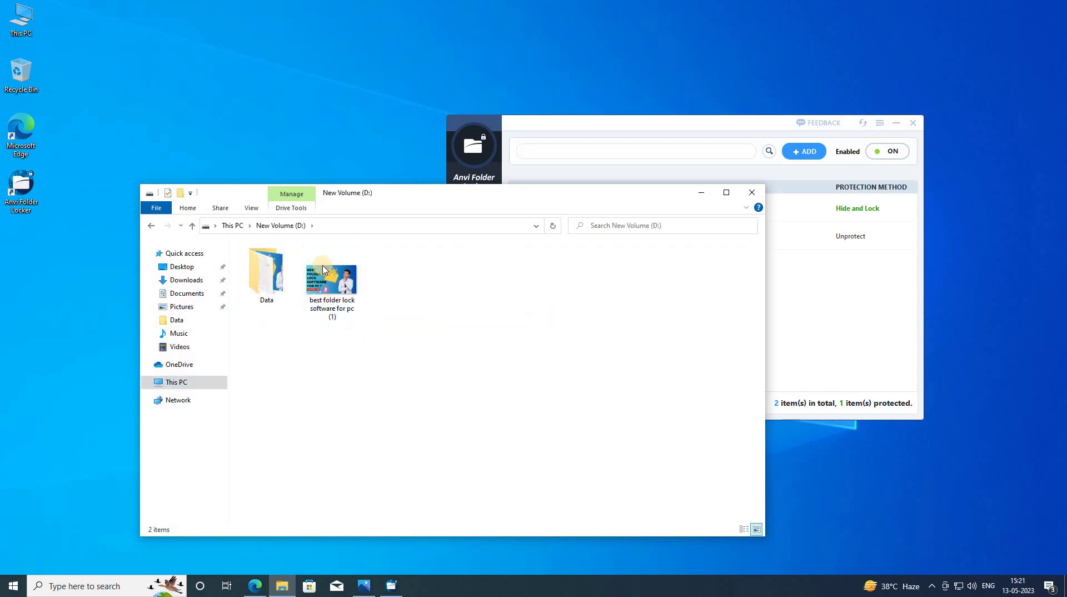
drag(393, 181, 302, 165)
- Change D:\123's protection method to Lock and return to File Explorer
click(870, 208)
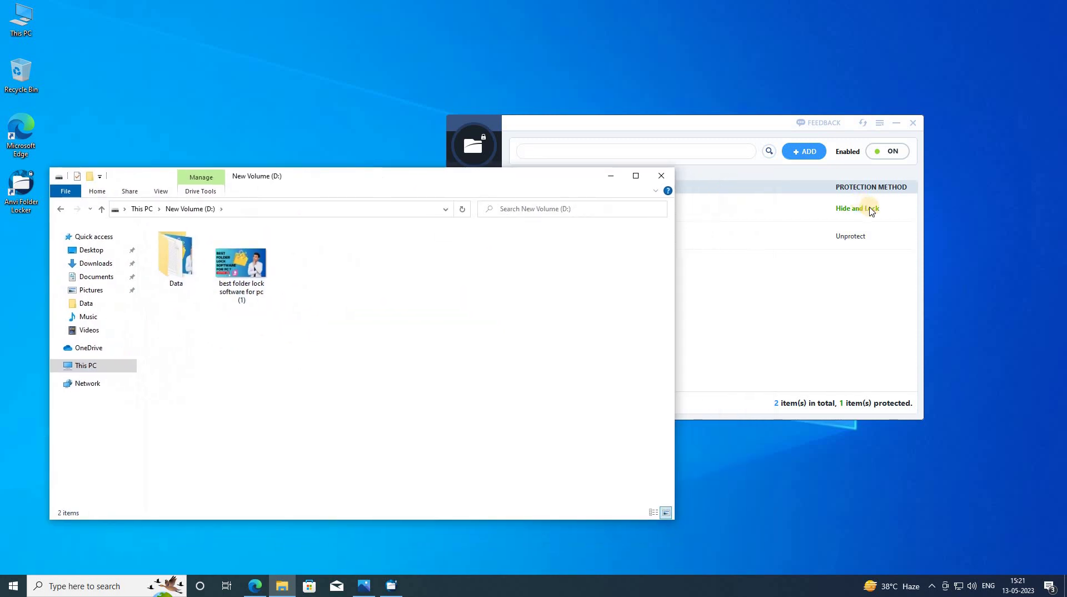
click(870, 208)
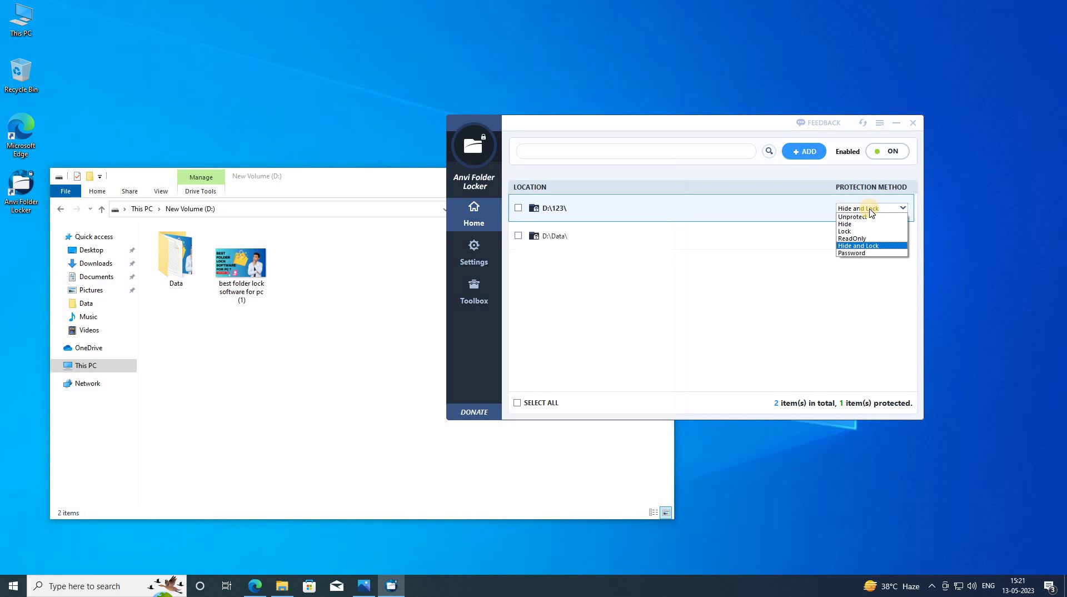
click(846, 231)
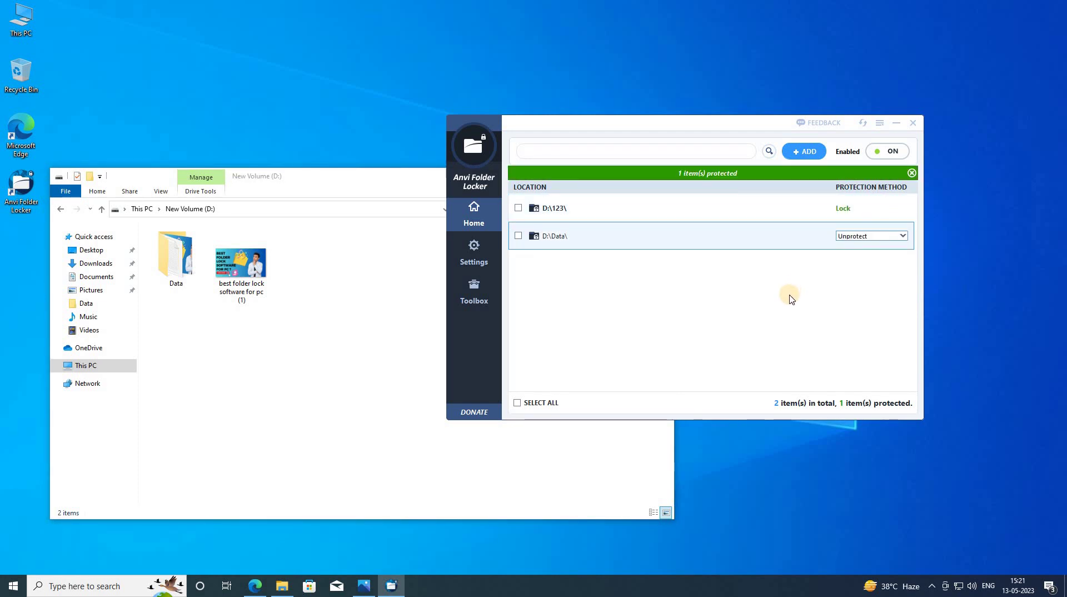
click(345, 360)
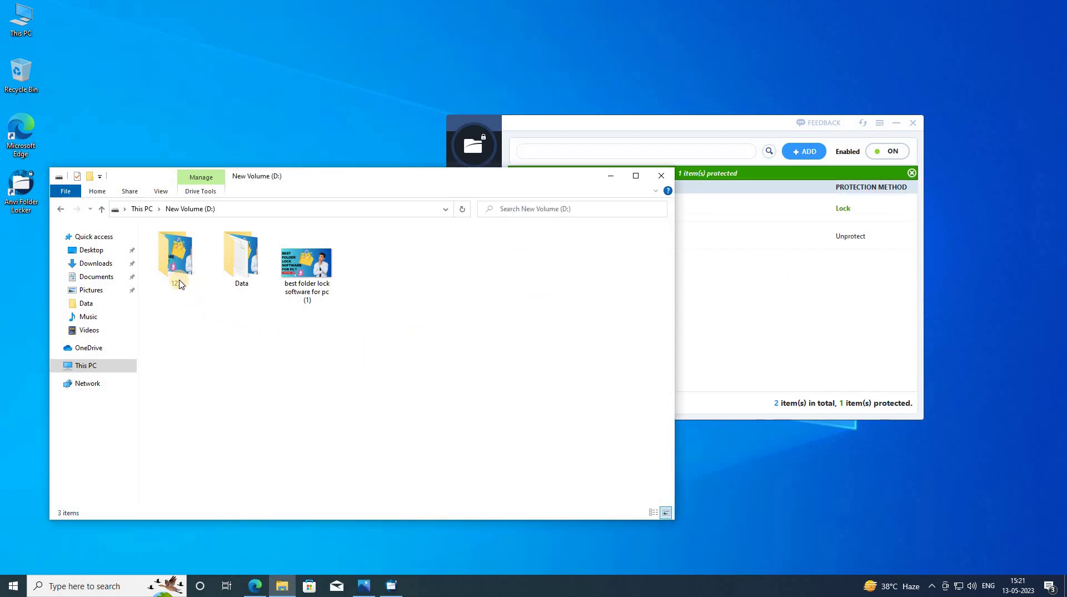
click(179, 284)
double_click(179, 284)
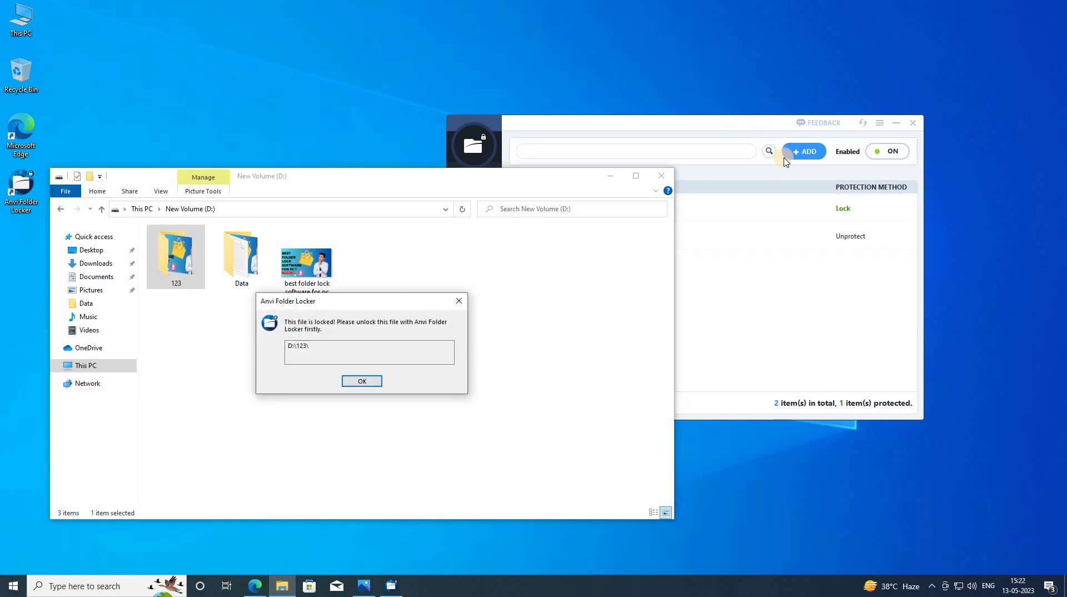
click(857, 222)
click(852, 220)
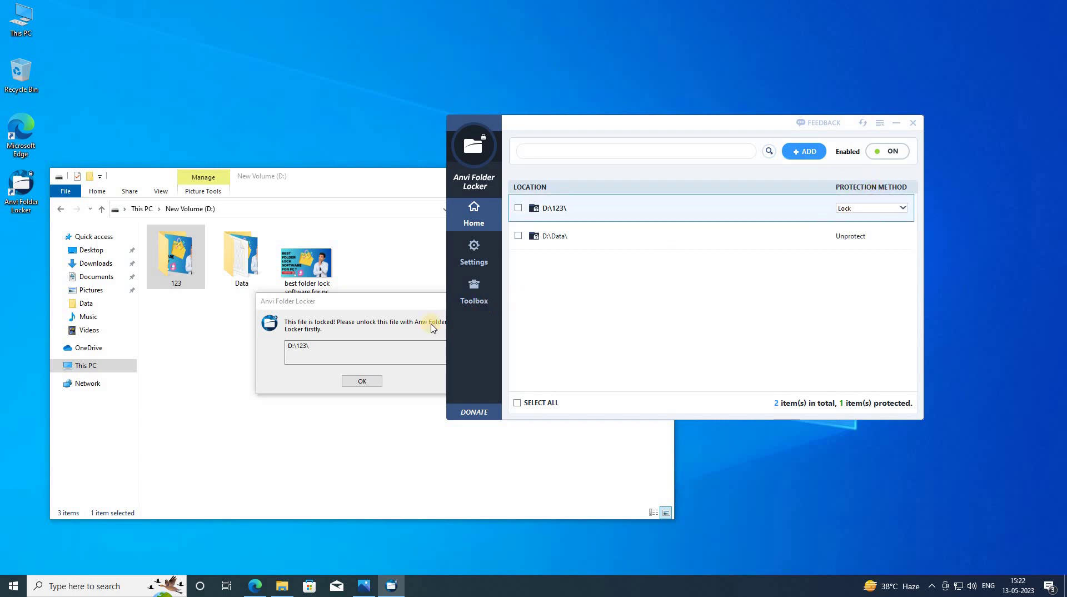
click(362, 380)
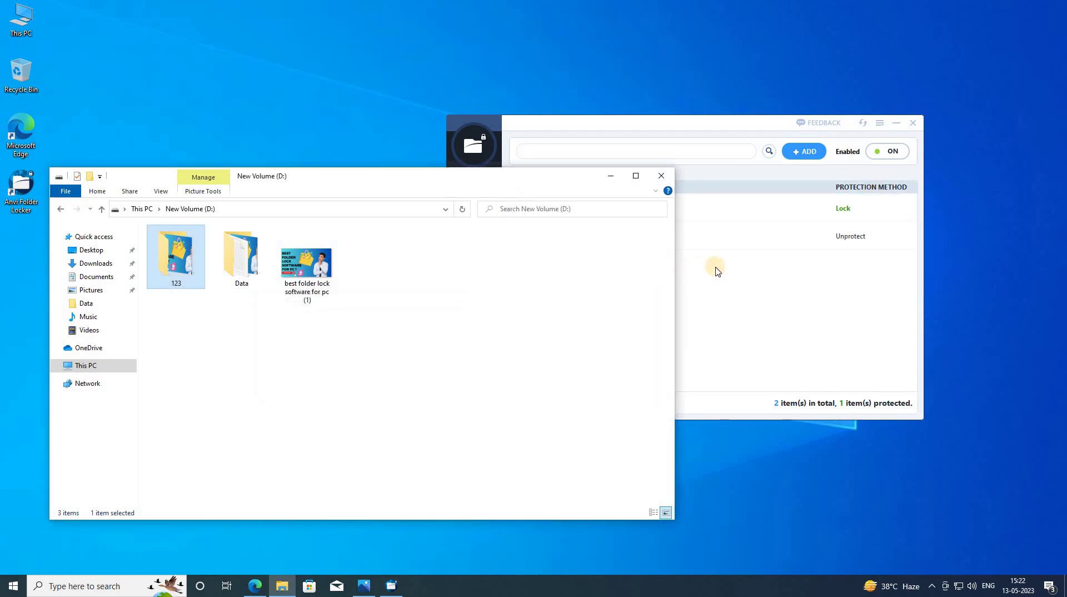
click(786, 234)
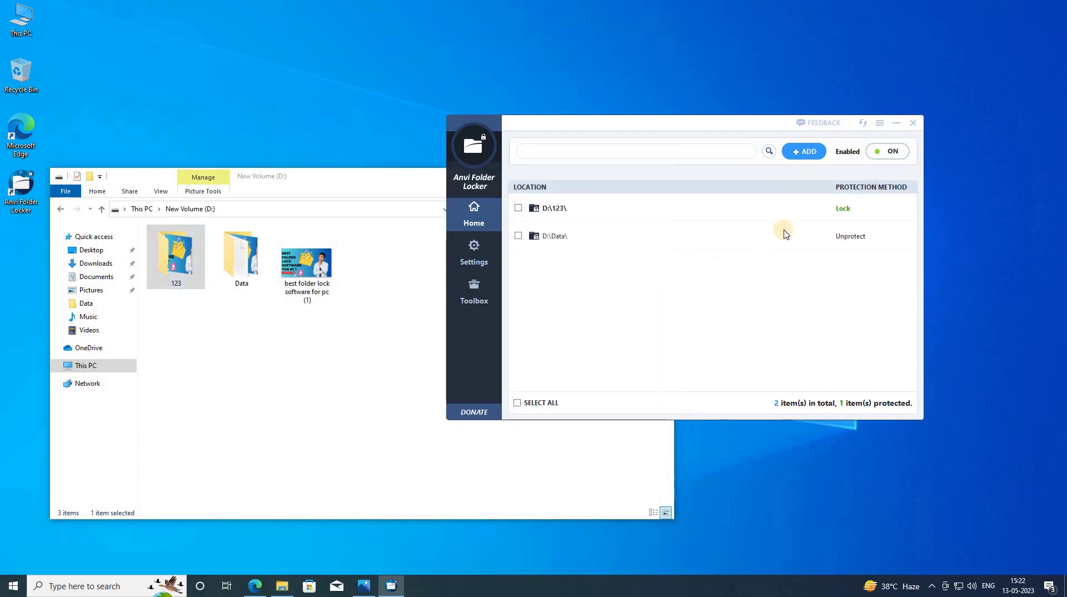
click(863, 212)
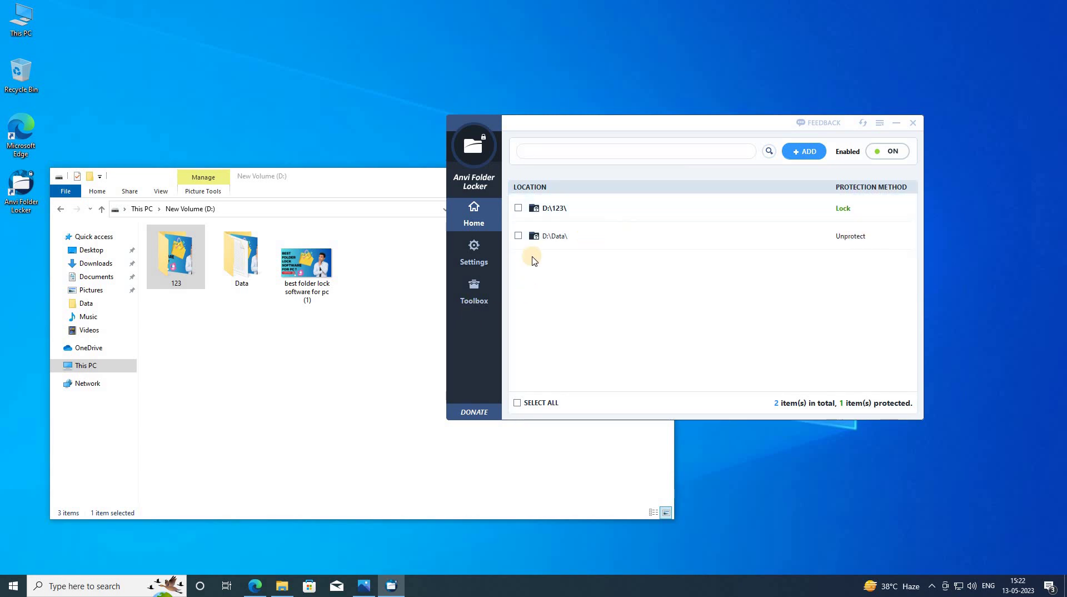
click(278, 314)
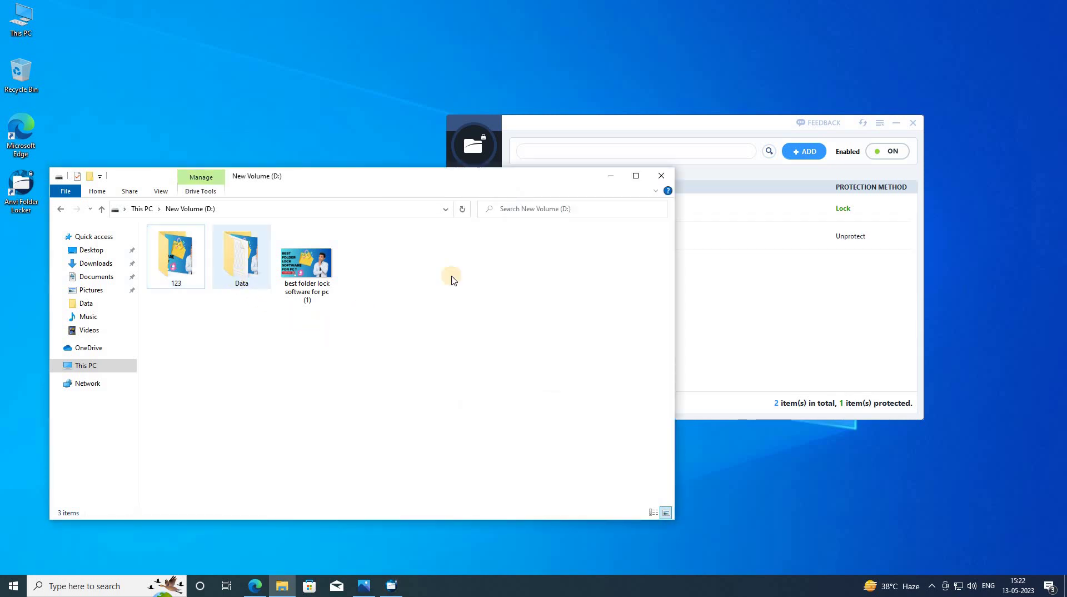
double_click(250, 274)
double_click(309, 280)
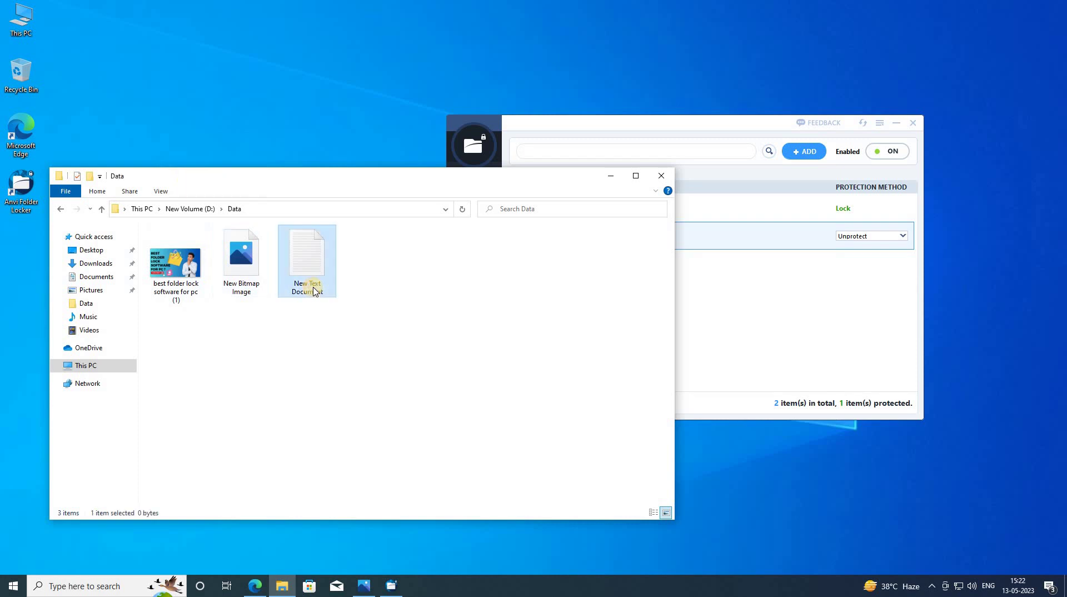
click(424, 19)
click(60, 209)
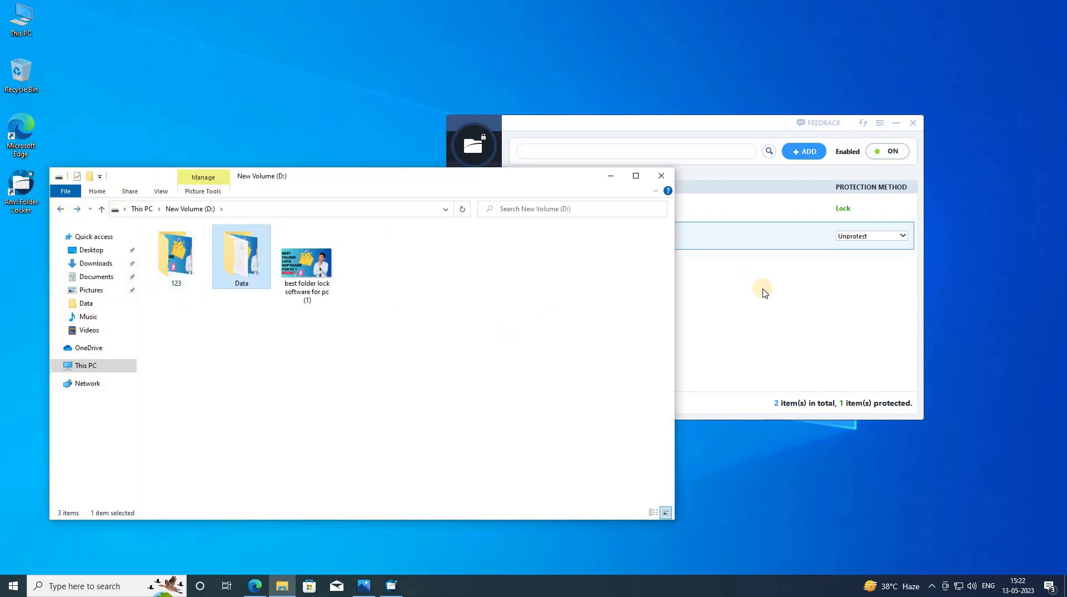
click(793, 245)
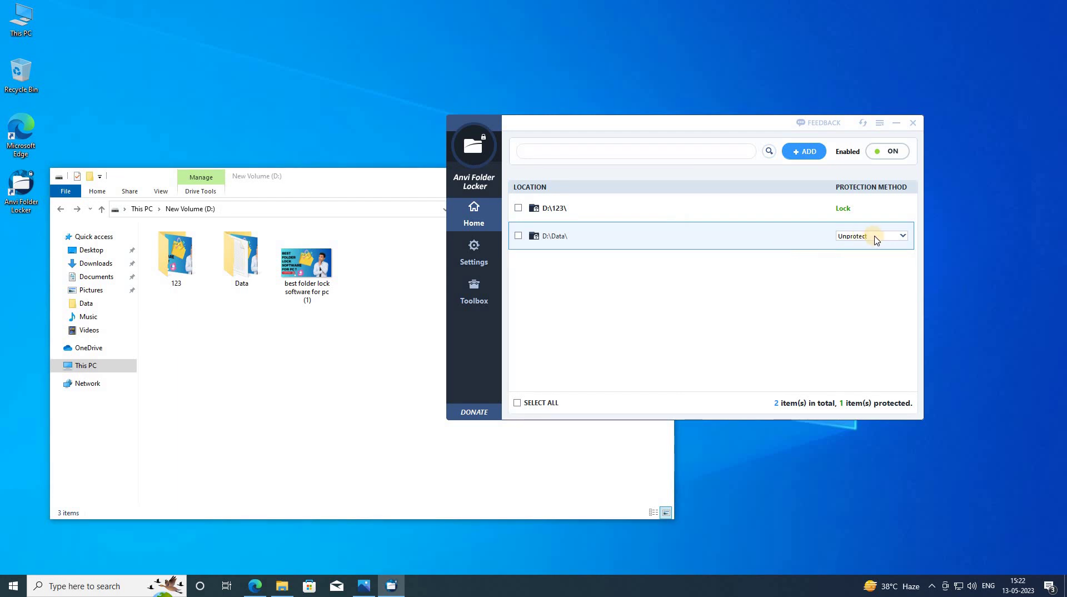
click(812, 289)
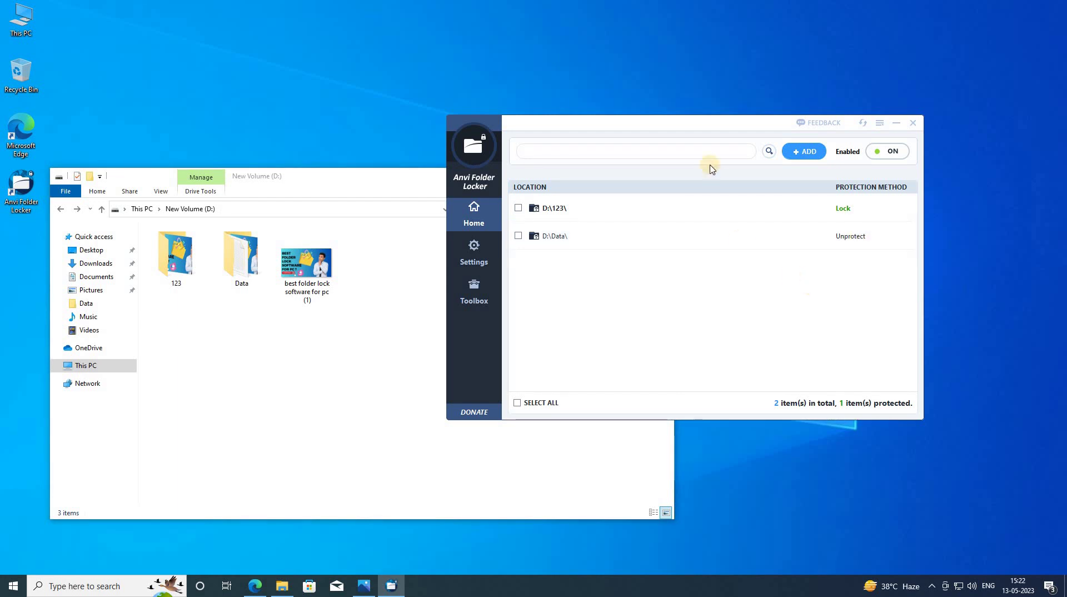
- Start adding an item, look inside the 123 folder, then cancel
click(804, 151)
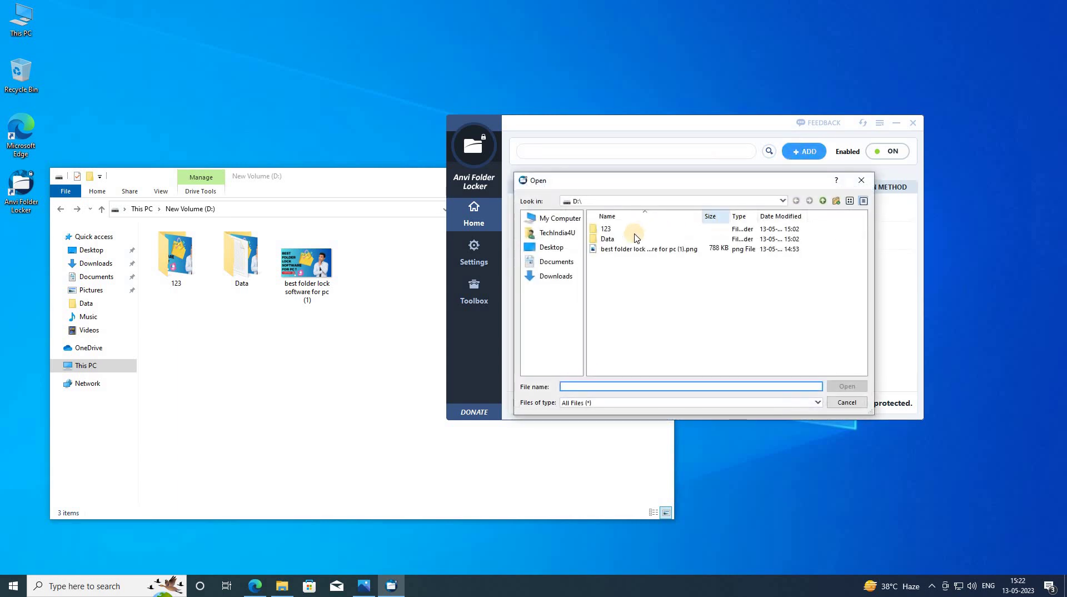
click(621, 231)
double_click(620, 231)
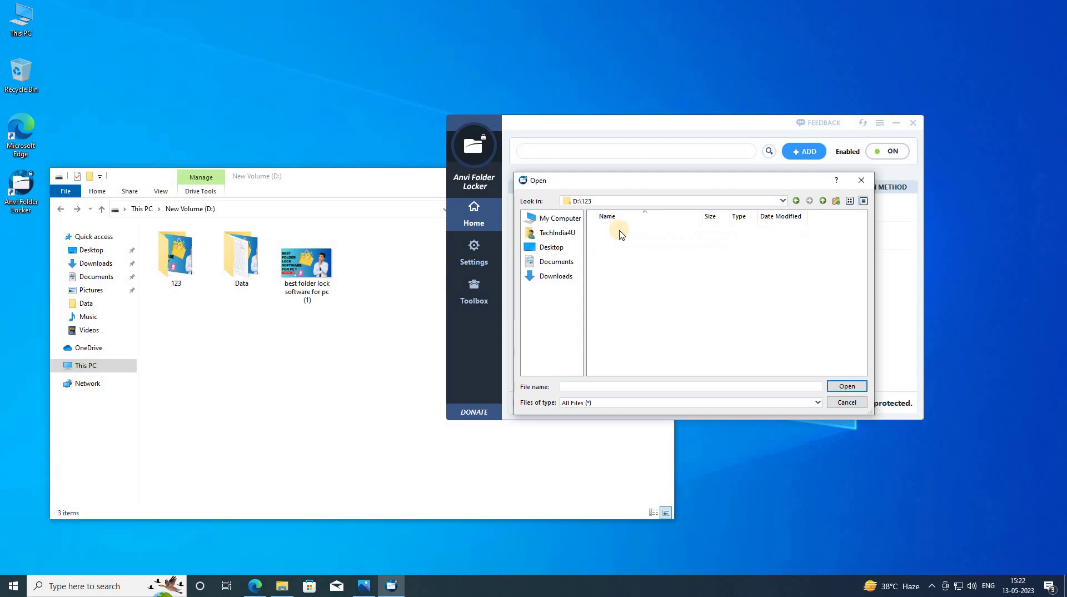
click(862, 403)
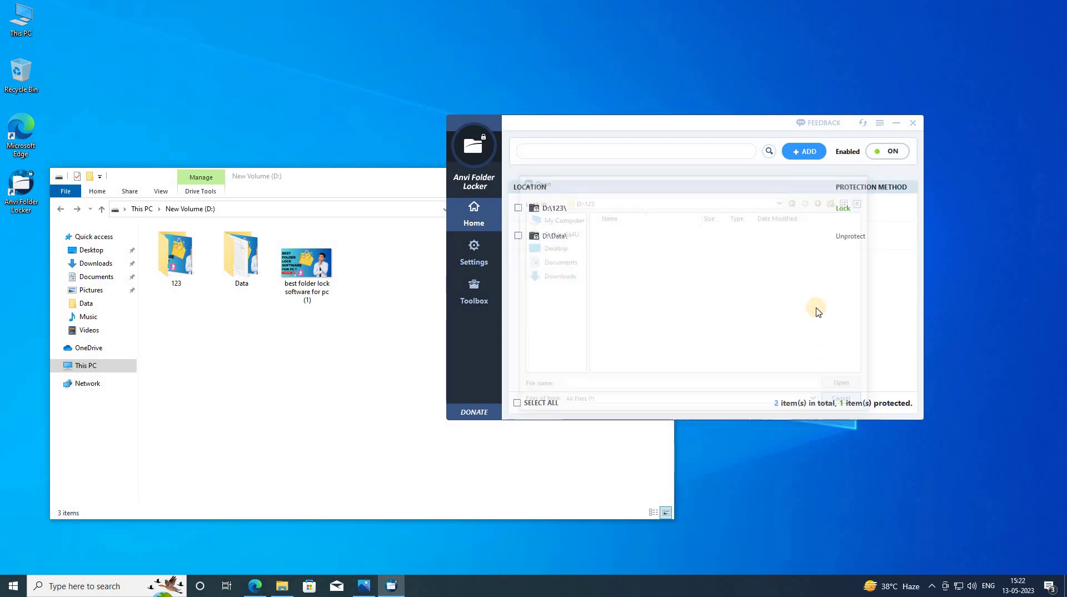
- Browse My Computer > New Volume (D:) > Data and select New Text Document.txt
click(800, 154)
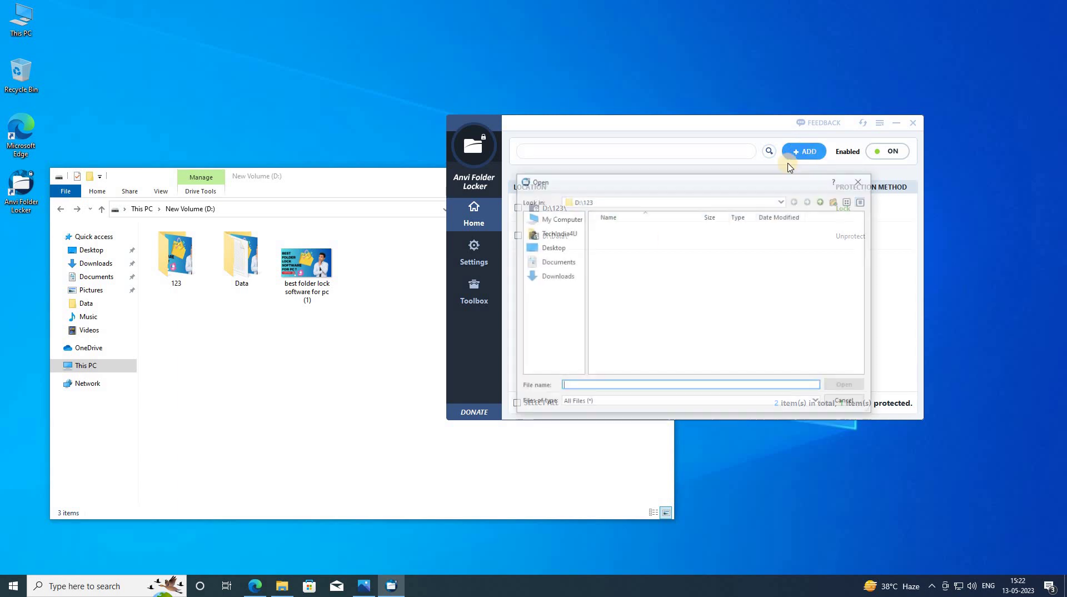
click(559, 253)
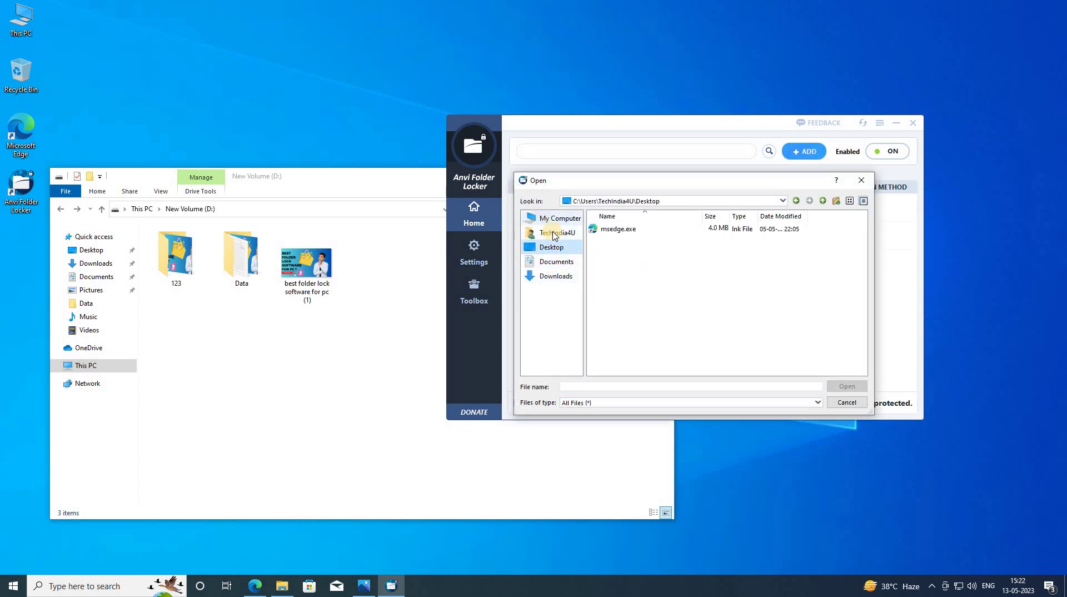
click(557, 218)
double_click(613, 239)
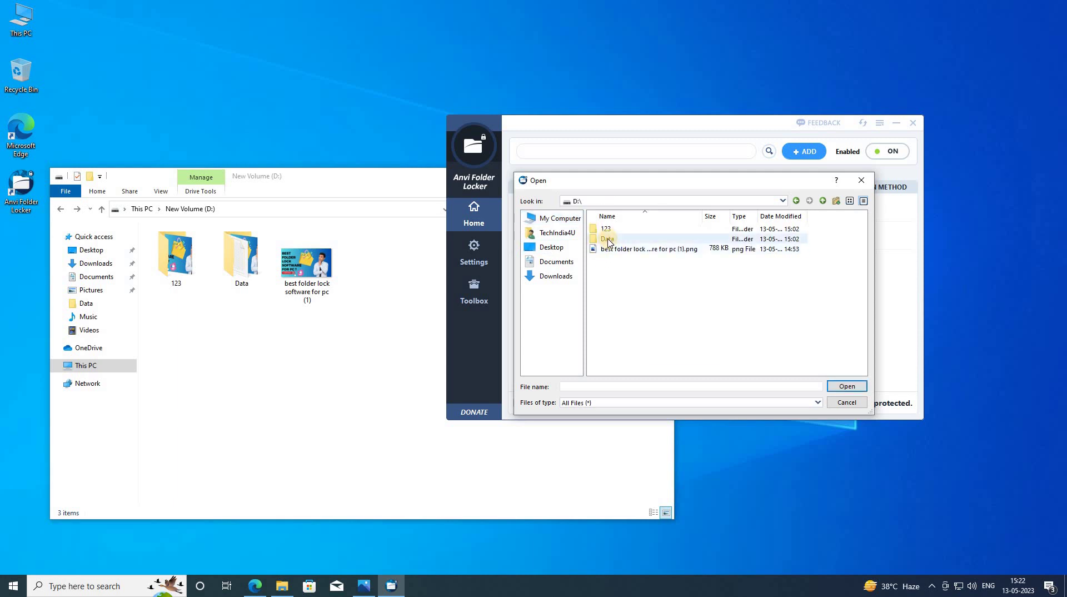
double_click(608, 239)
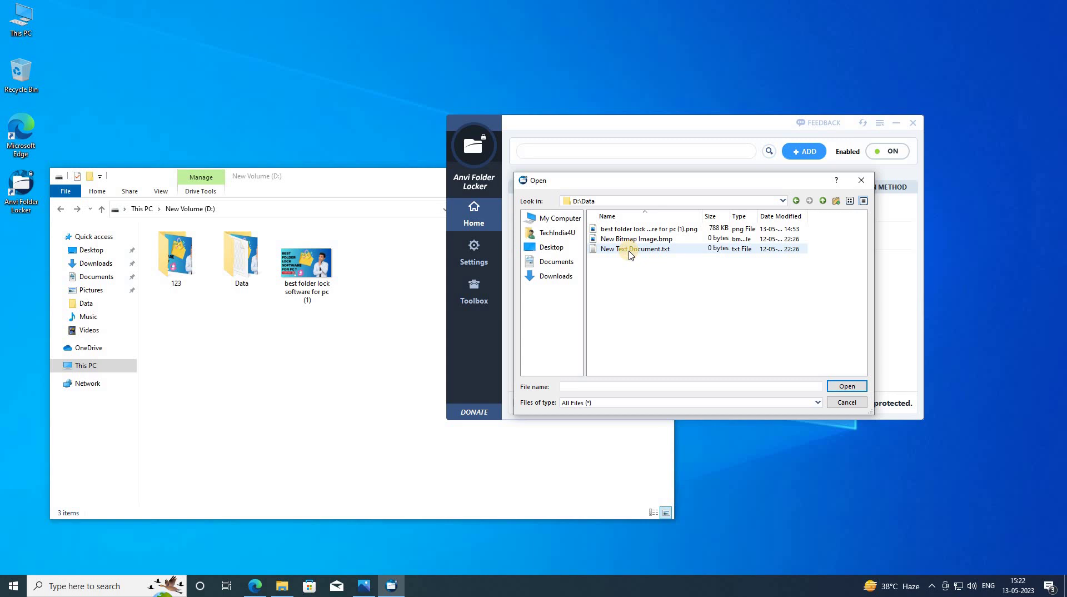
click(631, 251)
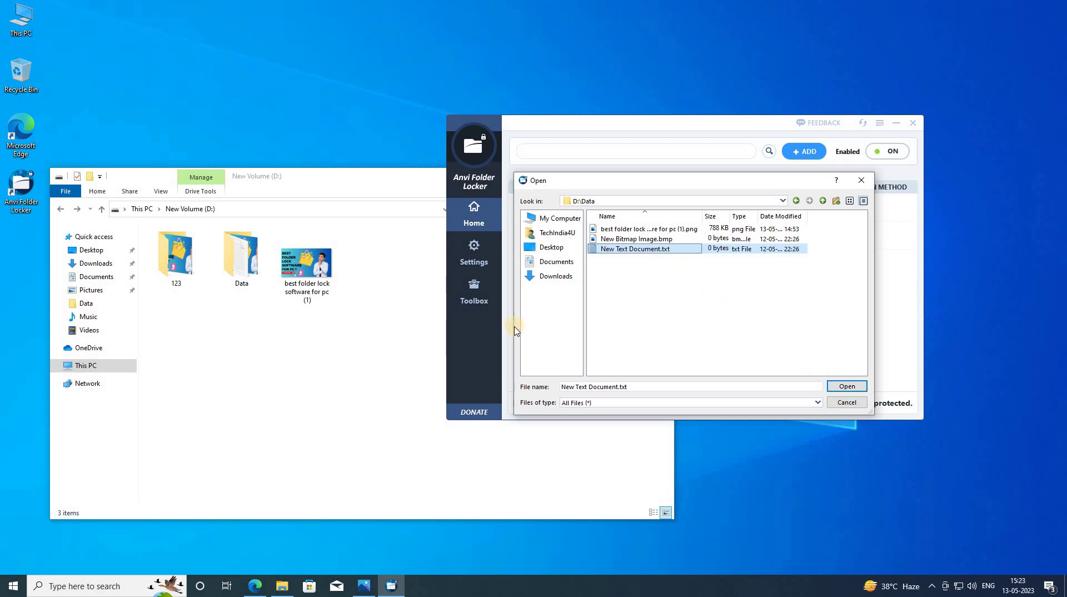
click(341, 353)
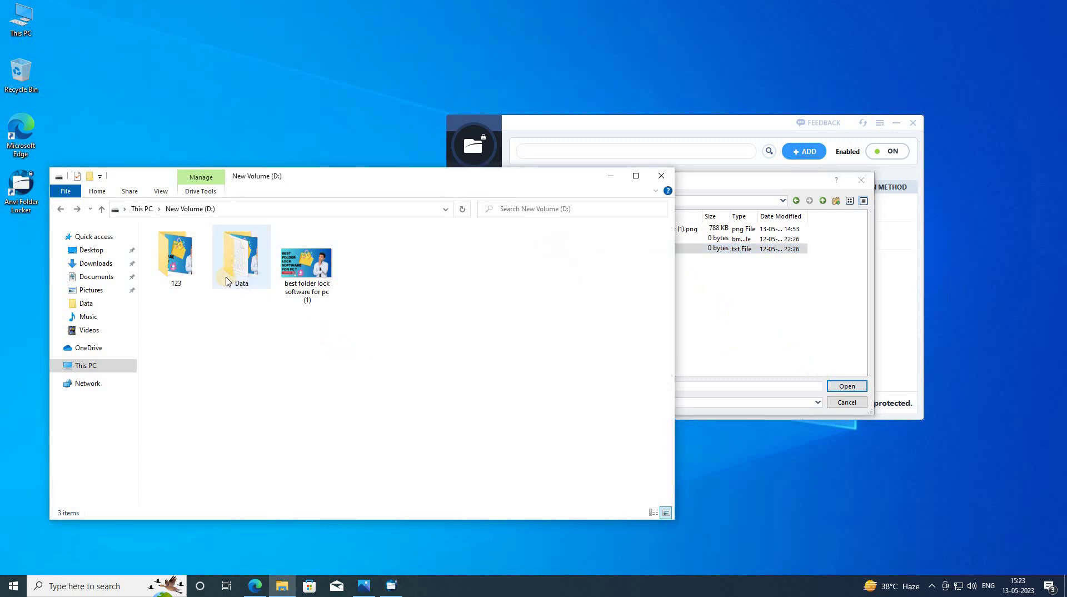
- Type 'Welcome to my Channel' into D:\Data's New Text Document and save it
double_click(241, 257)
double_click(303, 261)
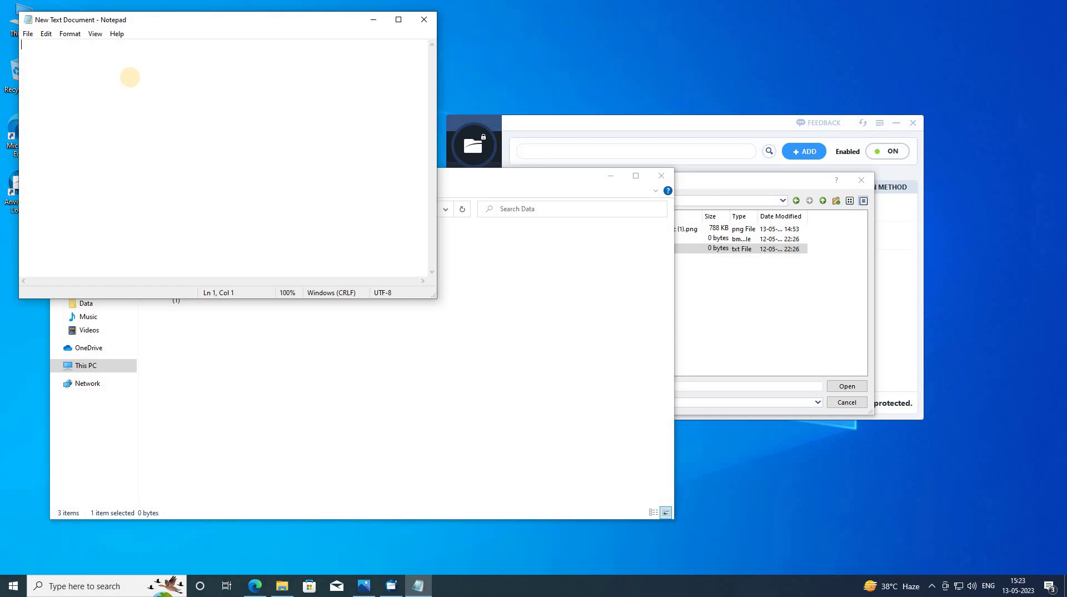
text(Welcome to my Channel)
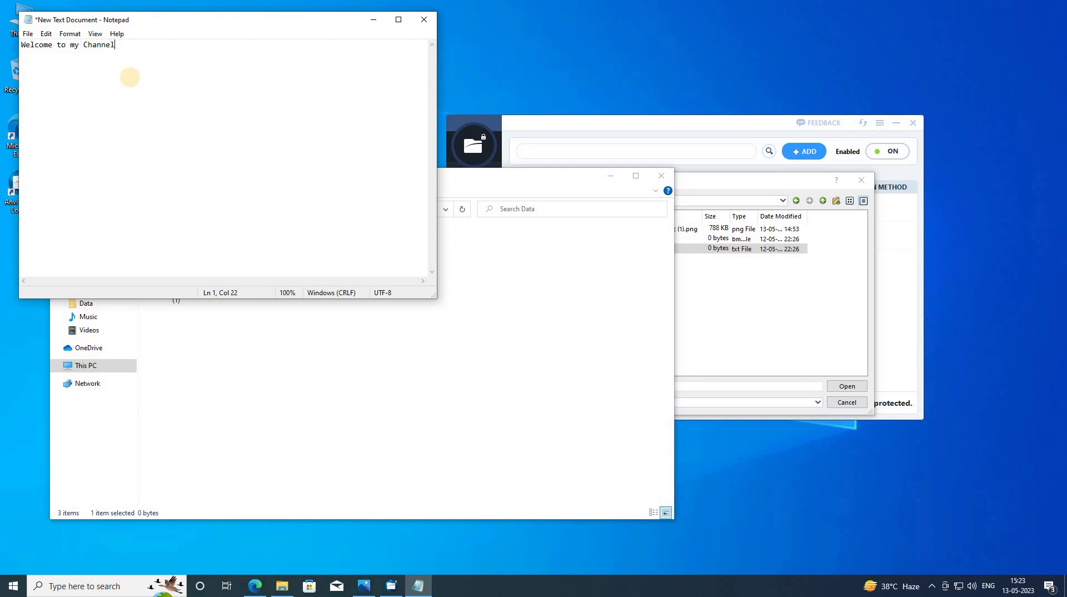
click(91, 46)
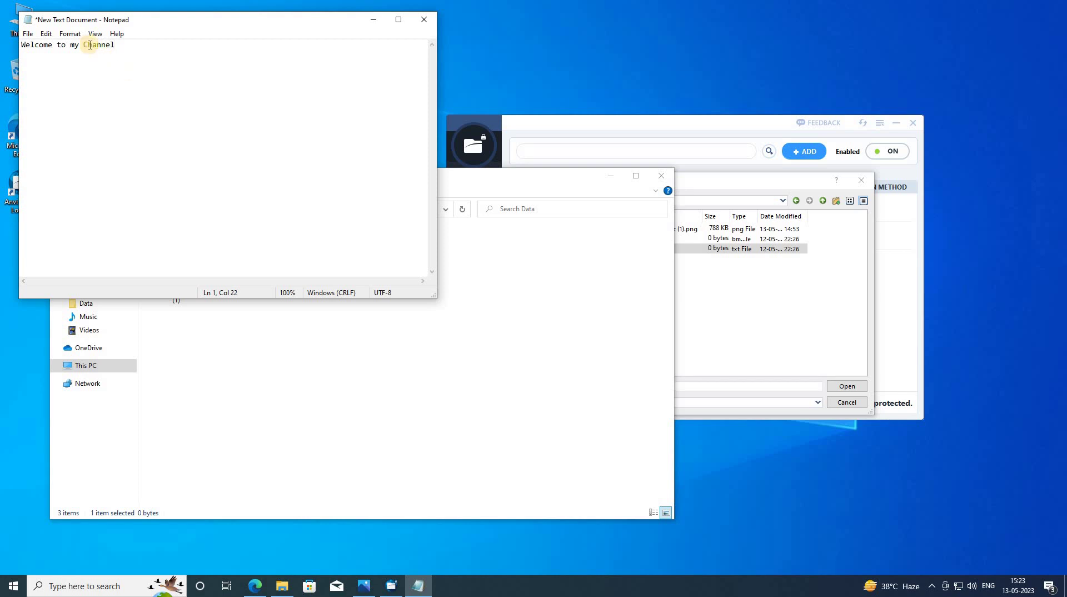
click(27, 35)
click(137, 89)
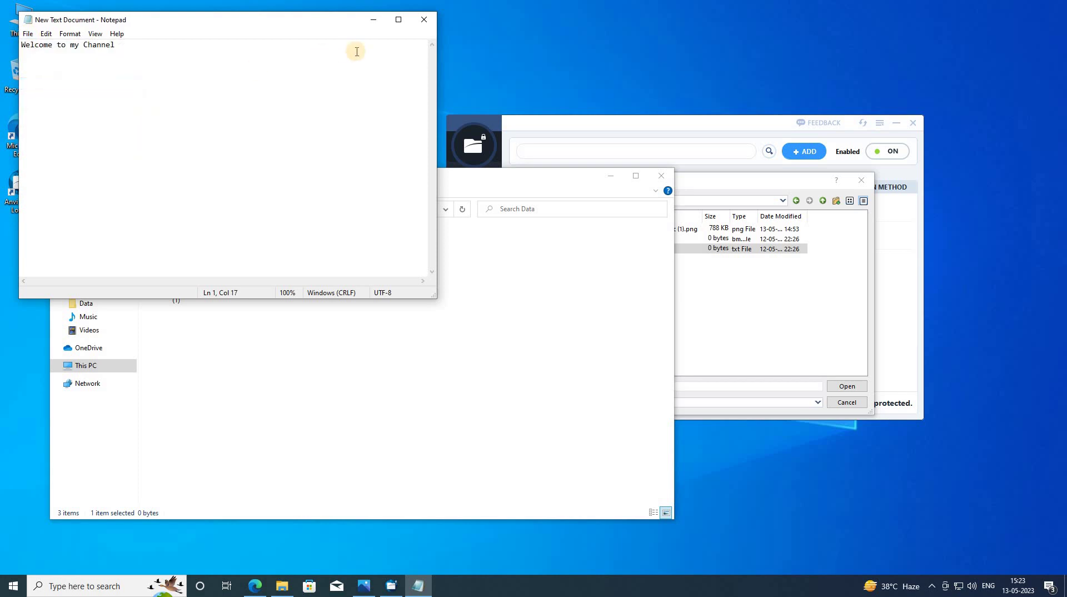
click(424, 20)
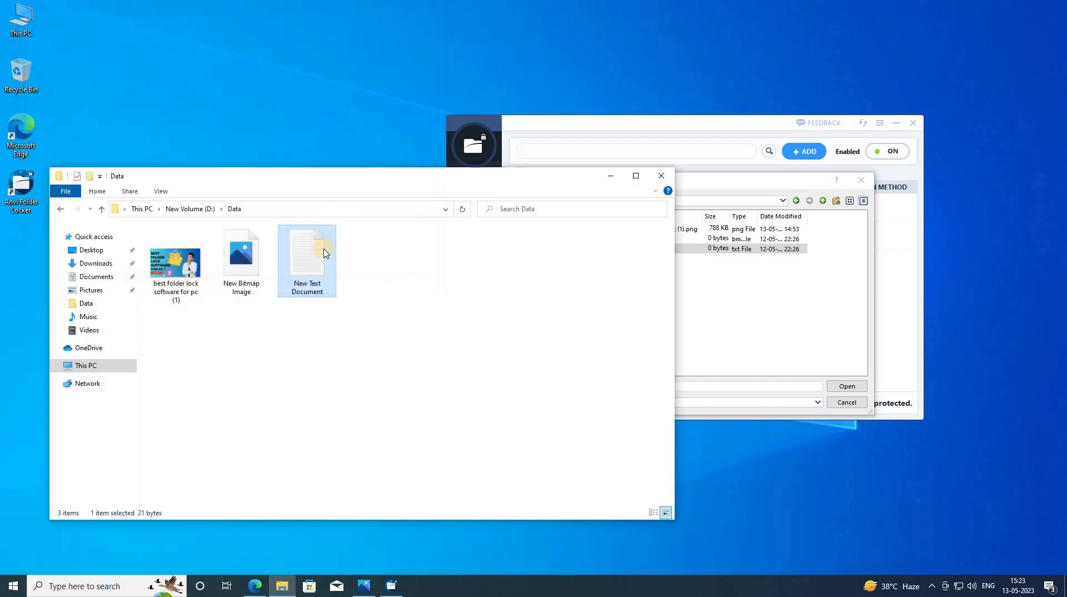
- Reopen the document to confirm the saved text, then close Notepad and File Explorer
double_click(325, 249)
click(421, 20)
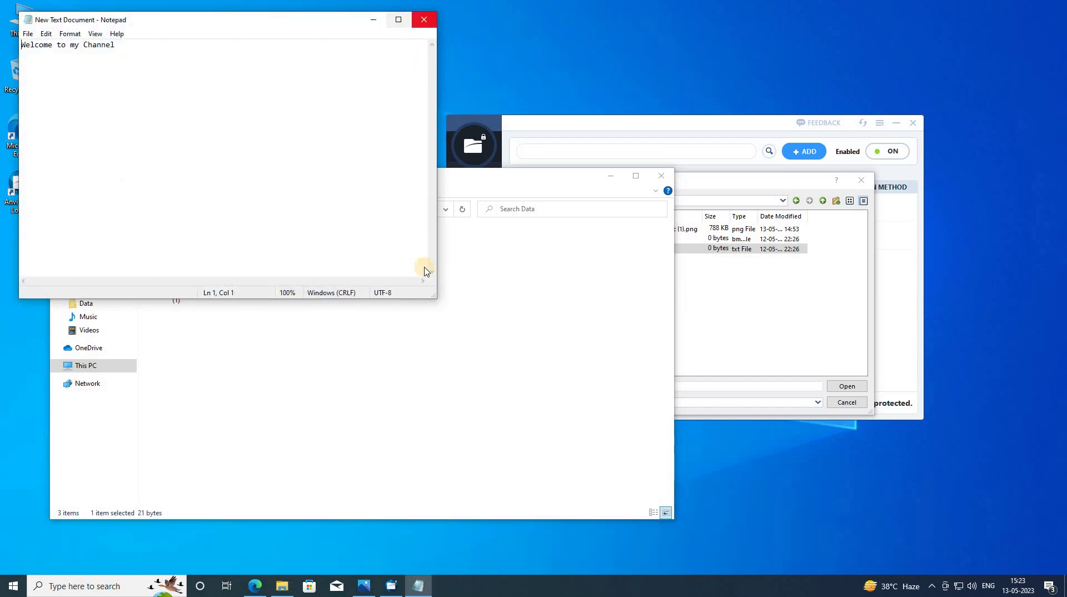
click(442, 315)
click(657, 179)
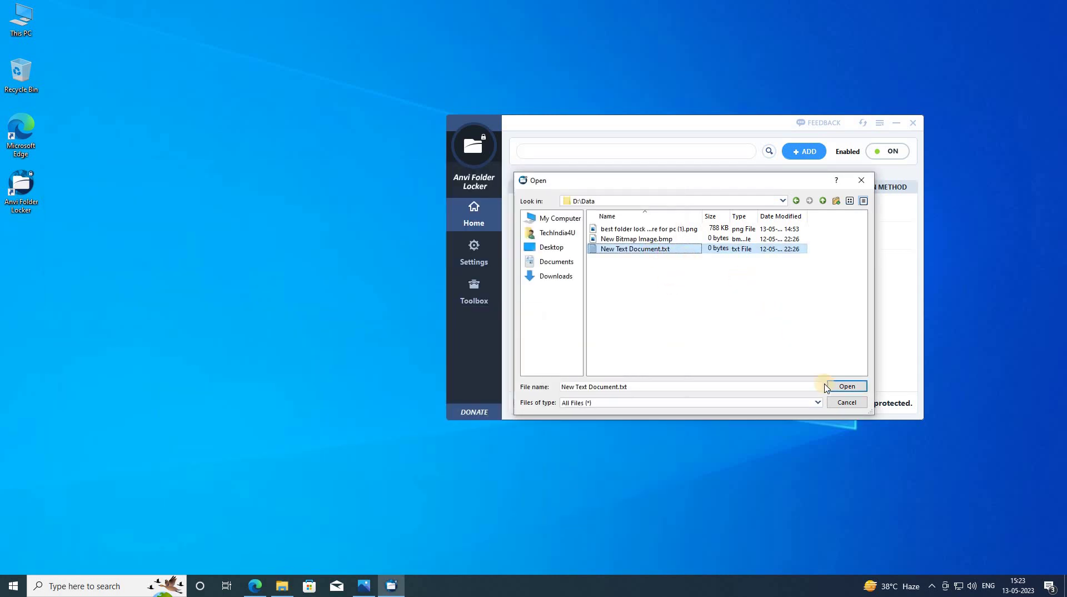
- Retry adding D:\Data\New Text Document.txt to the locker via My Computer > D: > Data
click(838, 404)
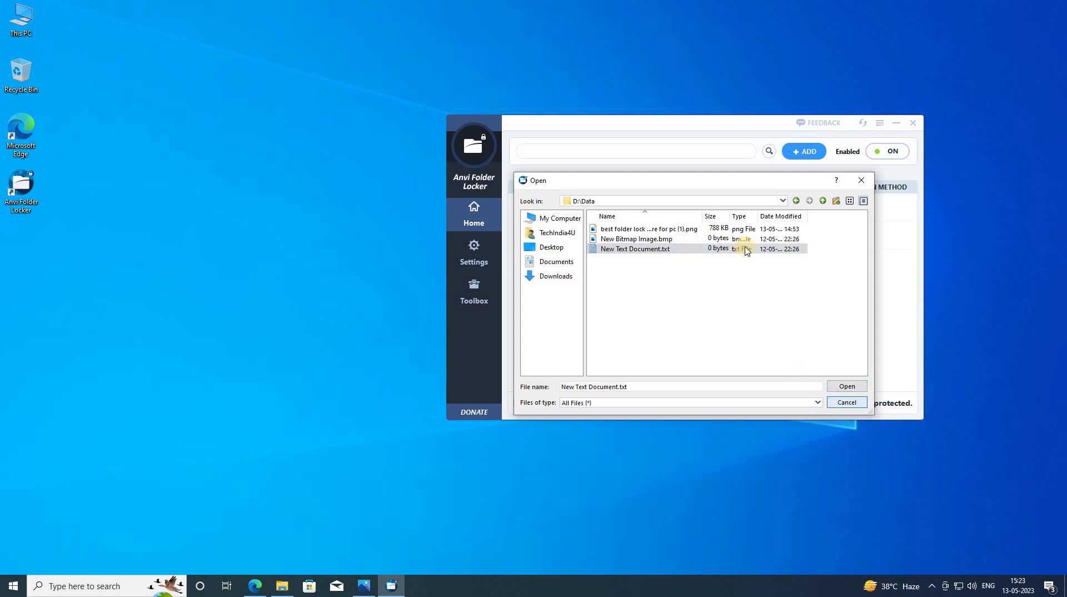
click(793, 154)
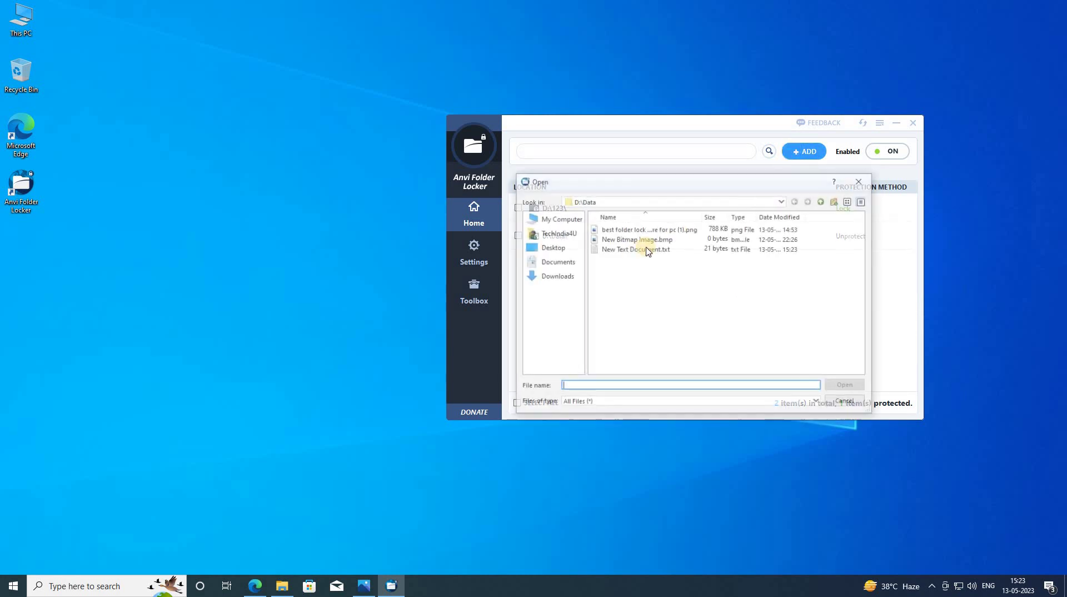
click(551, 220)
double_click(614, 239)
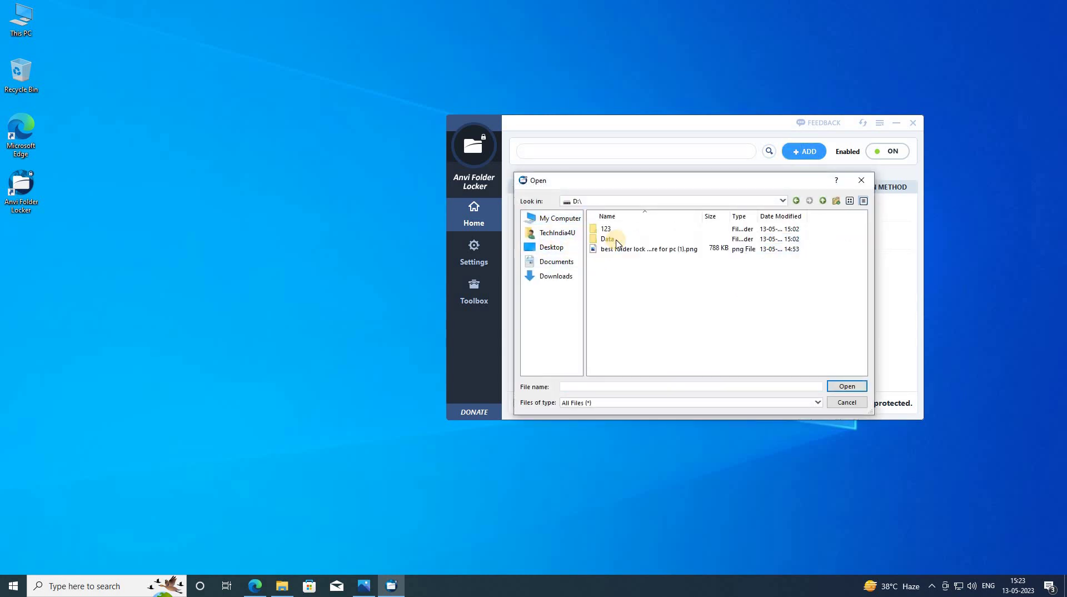
click(612, 239)
double_click(611, 240)
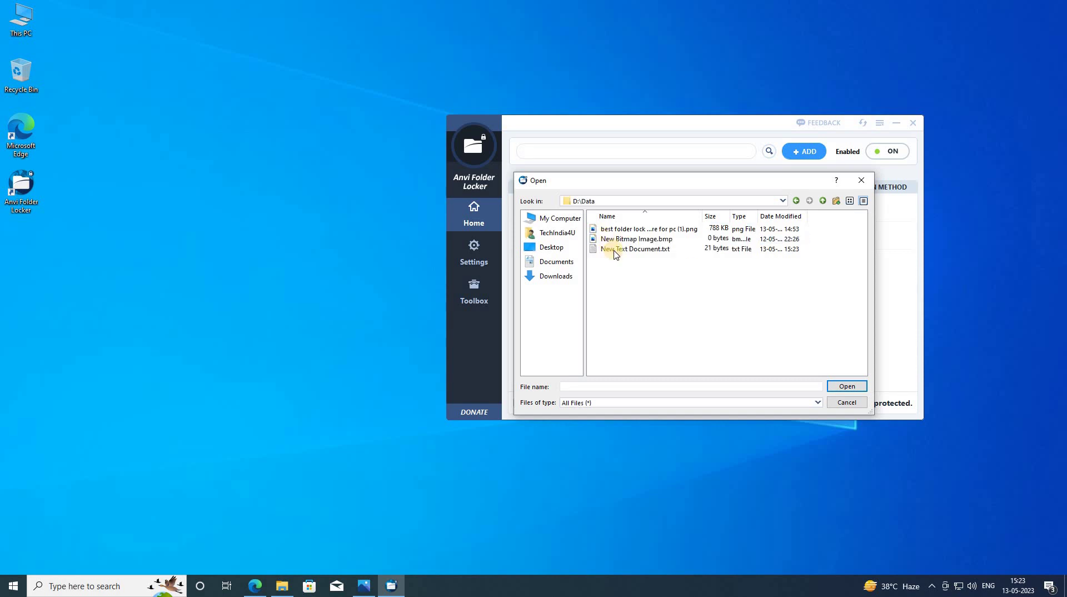
click(615, 250)
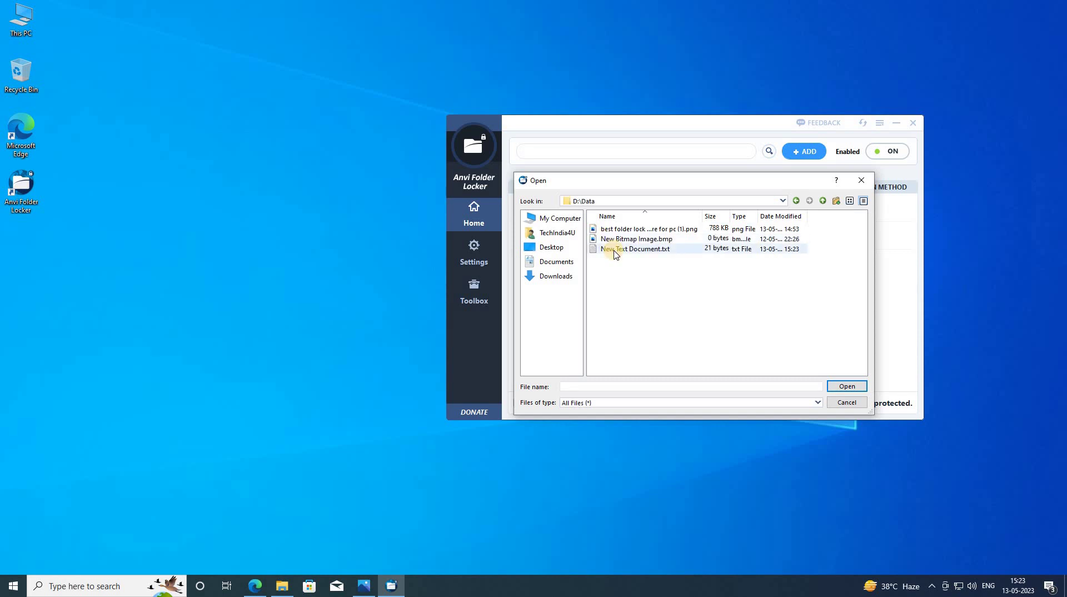
click(846, 386)
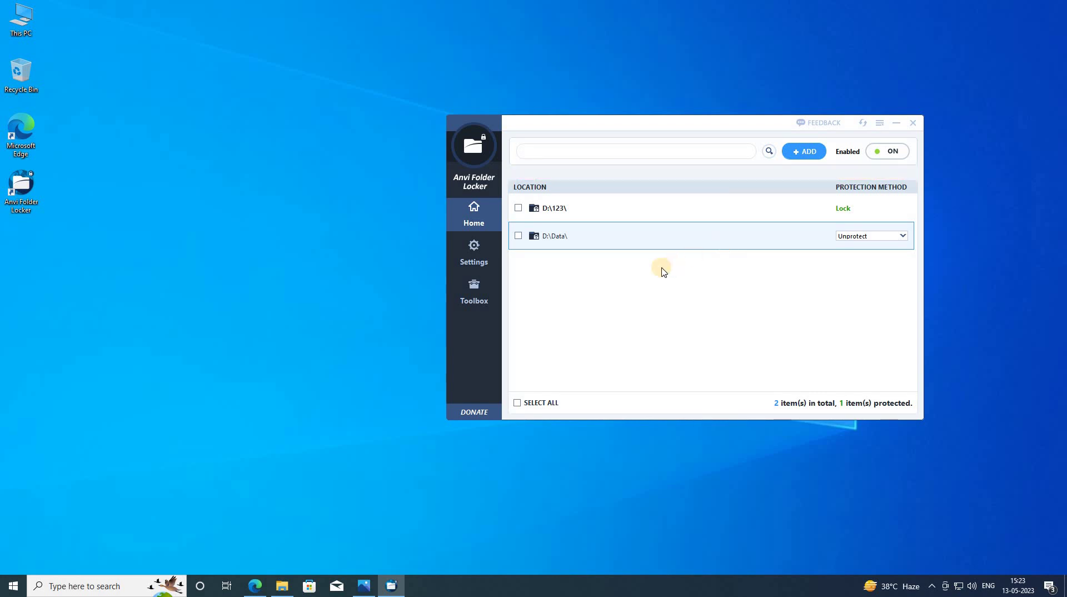
click(274, 585)
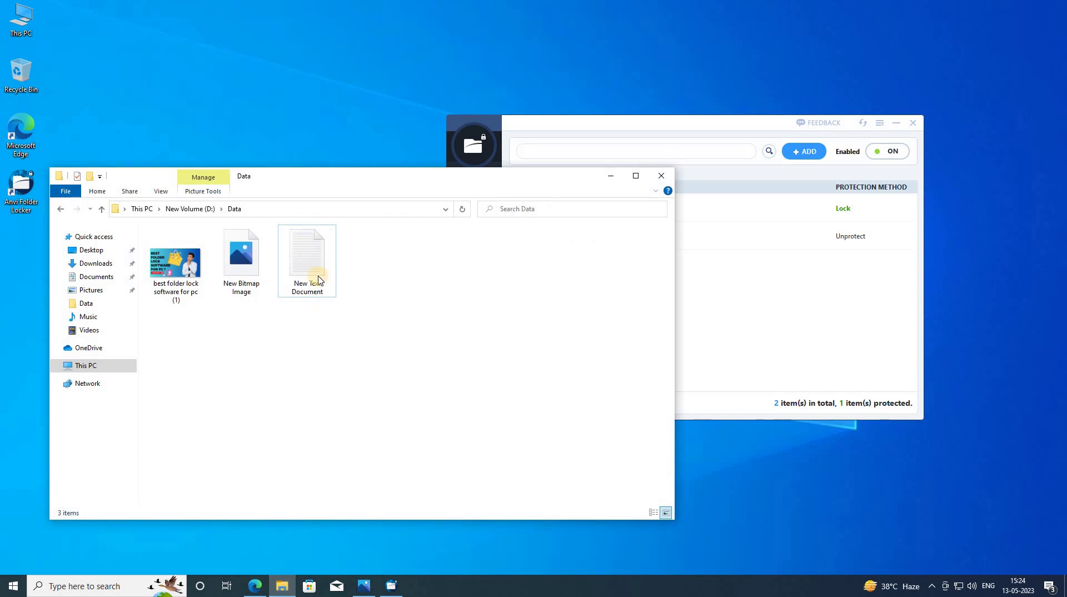
- Copy New Text Document from D:\Data and paste it into the root of New Volume (D:)
click(319, 280)
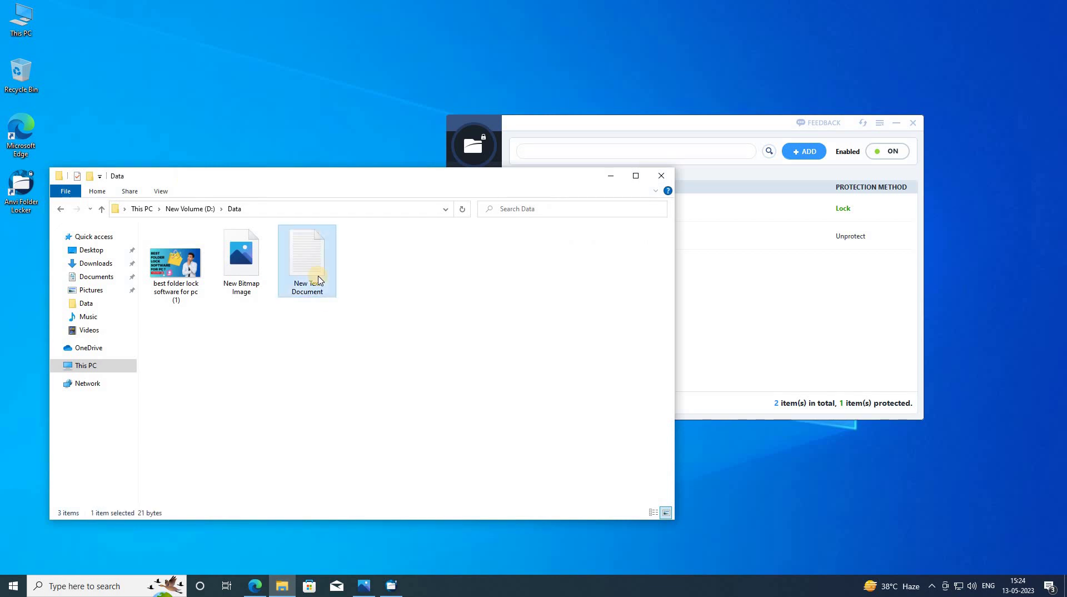
right_click(320, 279)
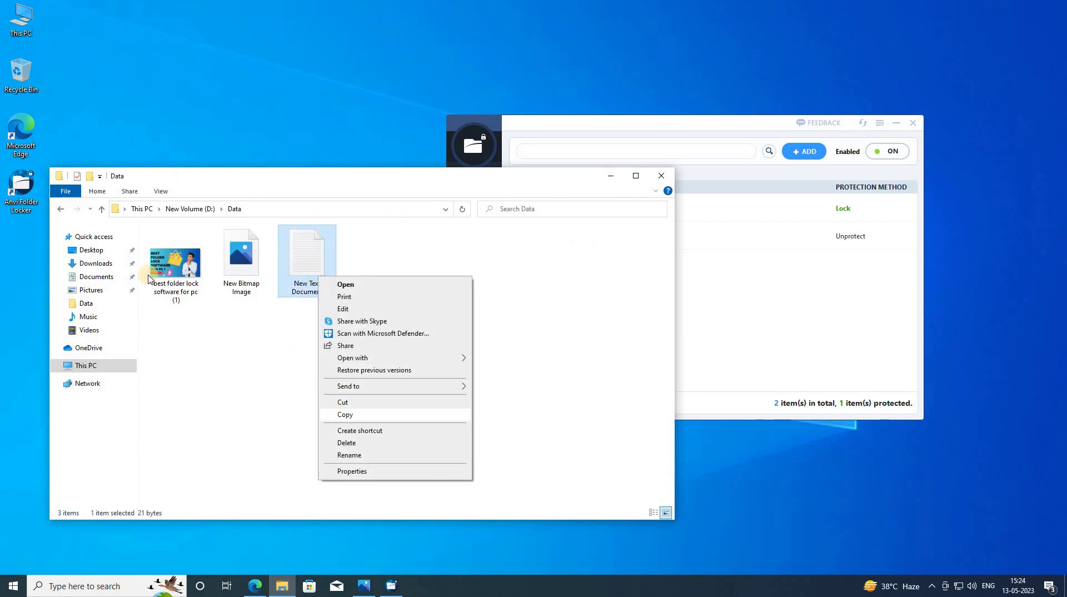
click(339, 416)
click(62, 210)
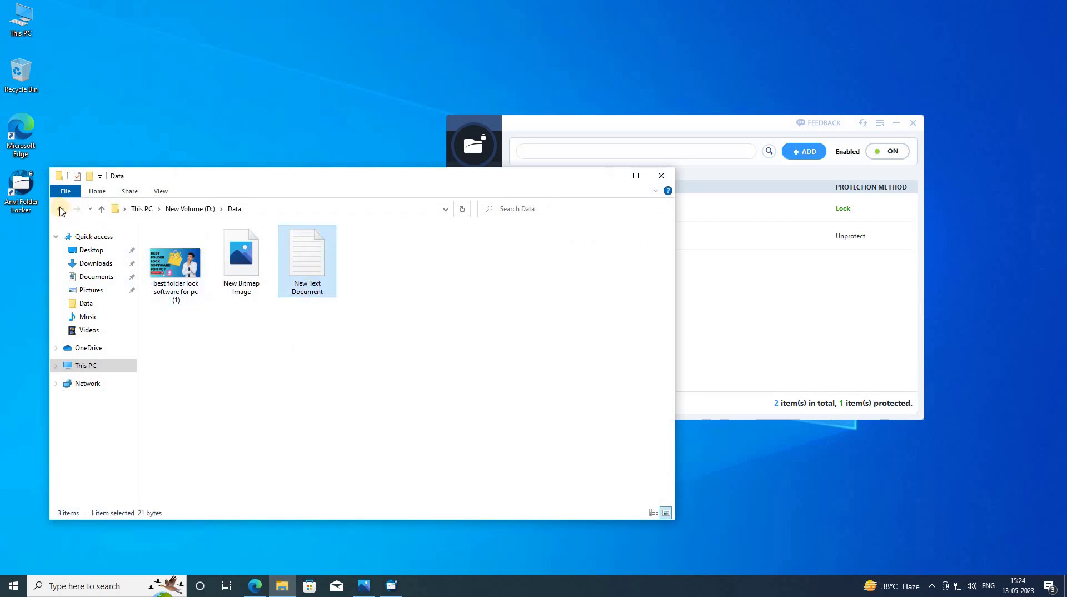
right_click(227, 346)
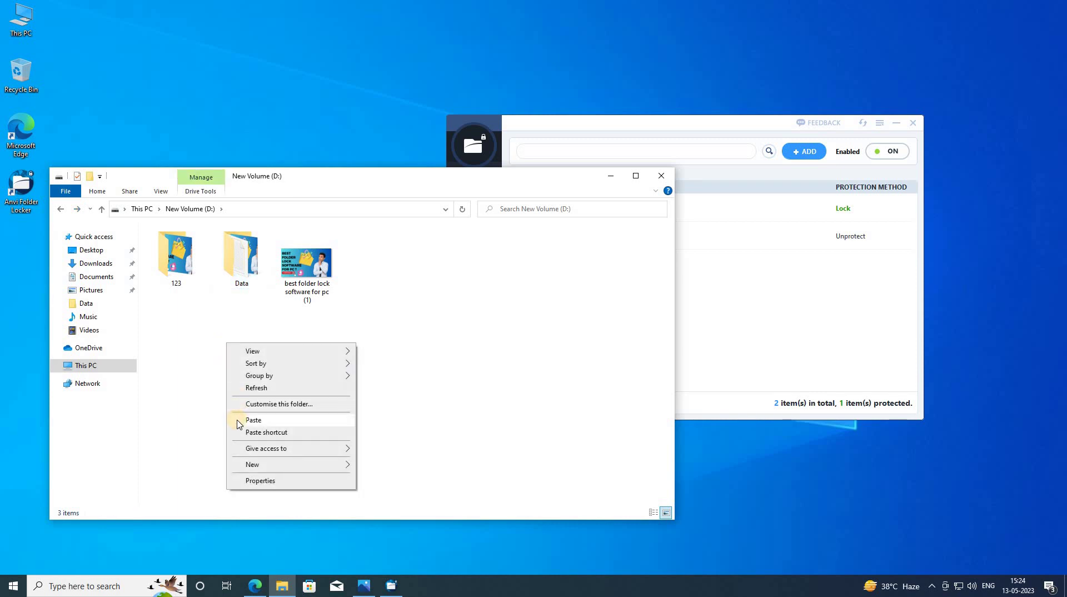
click(238, 420)
click(460, 252)
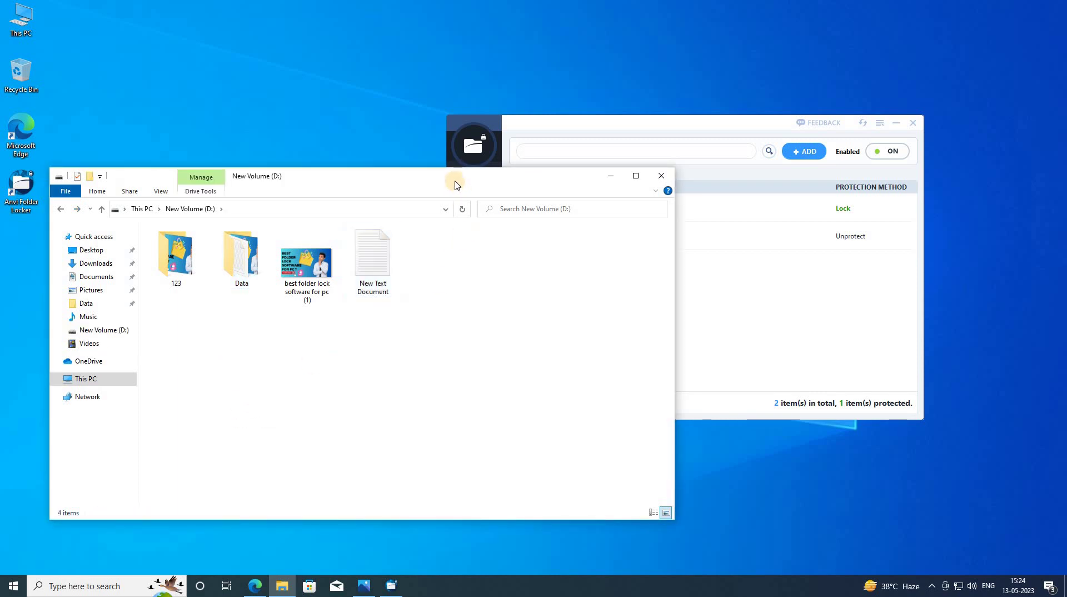
drag(386, 163, 379, 162)
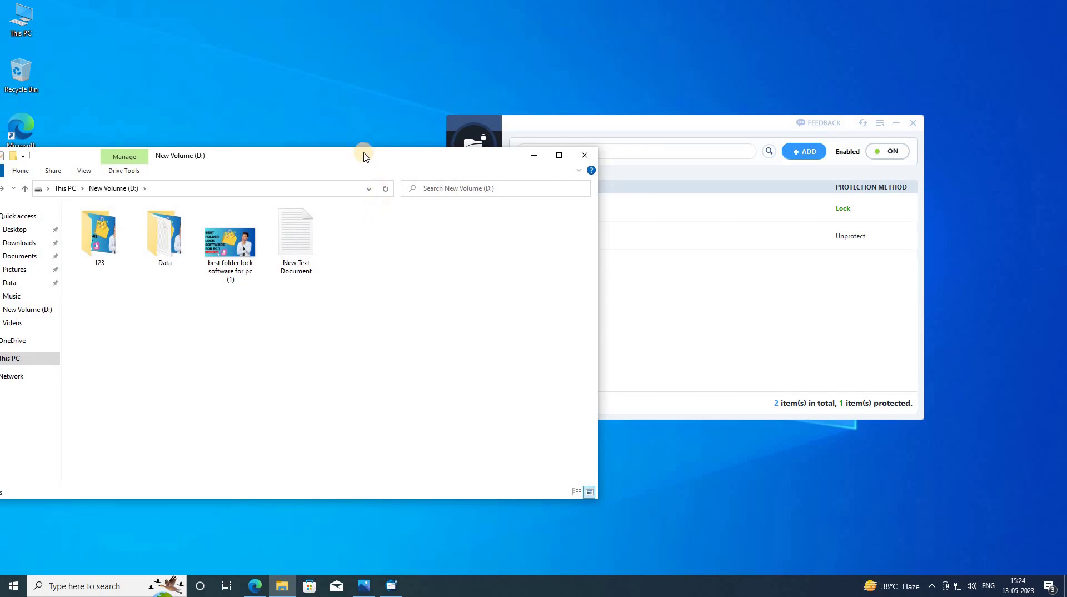
drag(365, 160, 383, 126)
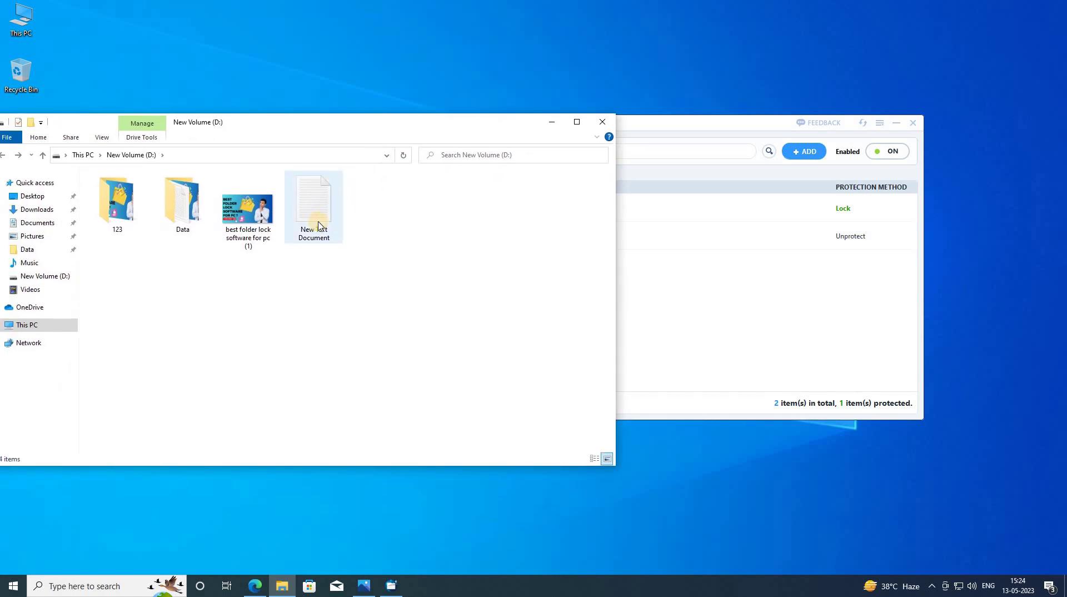
- Add D:\New Text Document.txt to the locker, giving 3 items with 2 protected
click(595, 127)
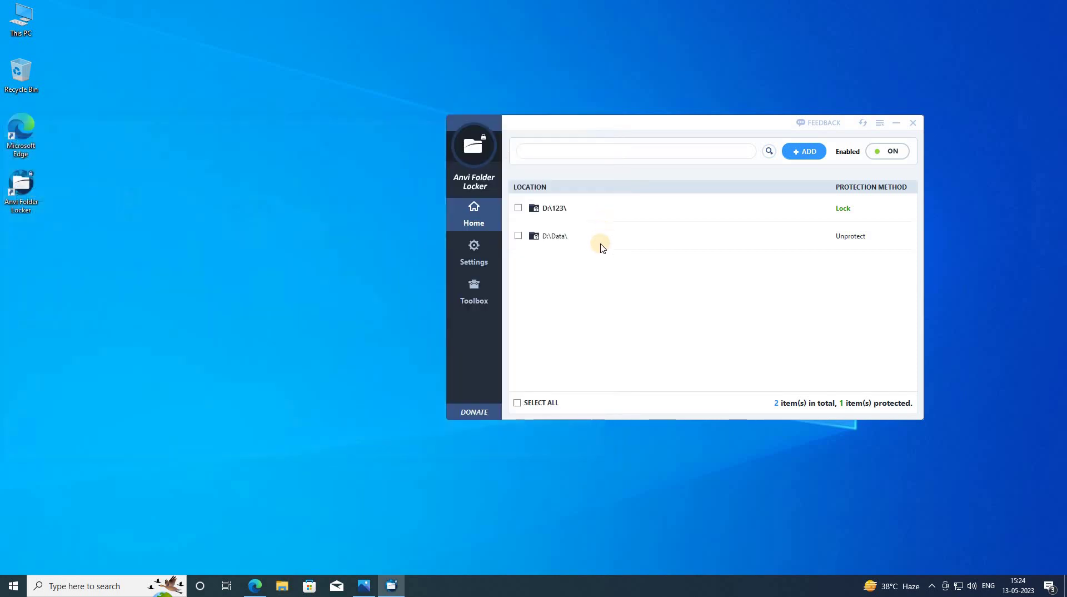
click(796, 158)
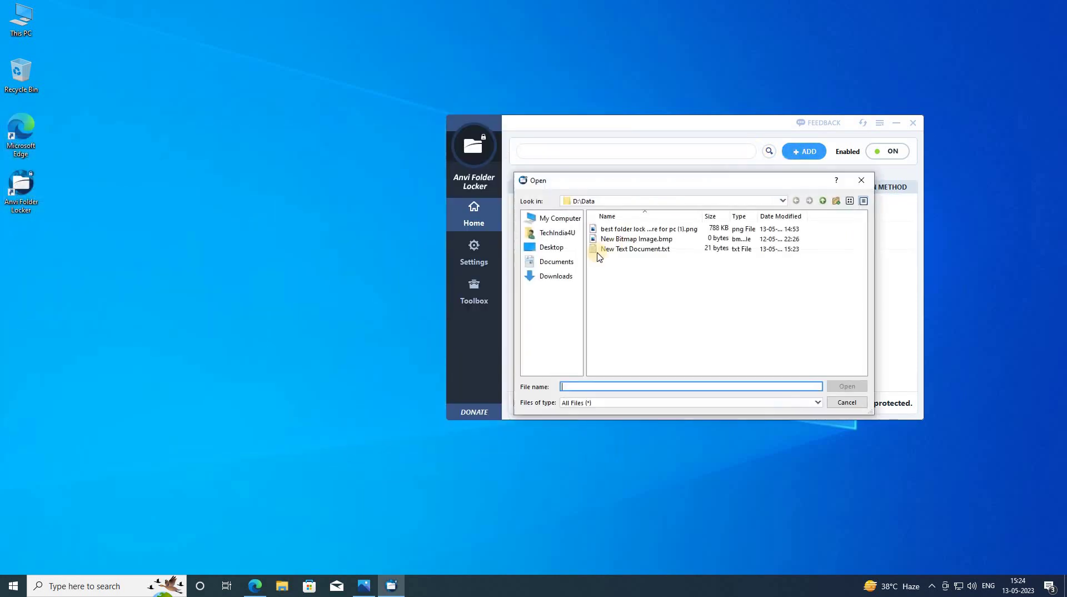
click(549, 221)
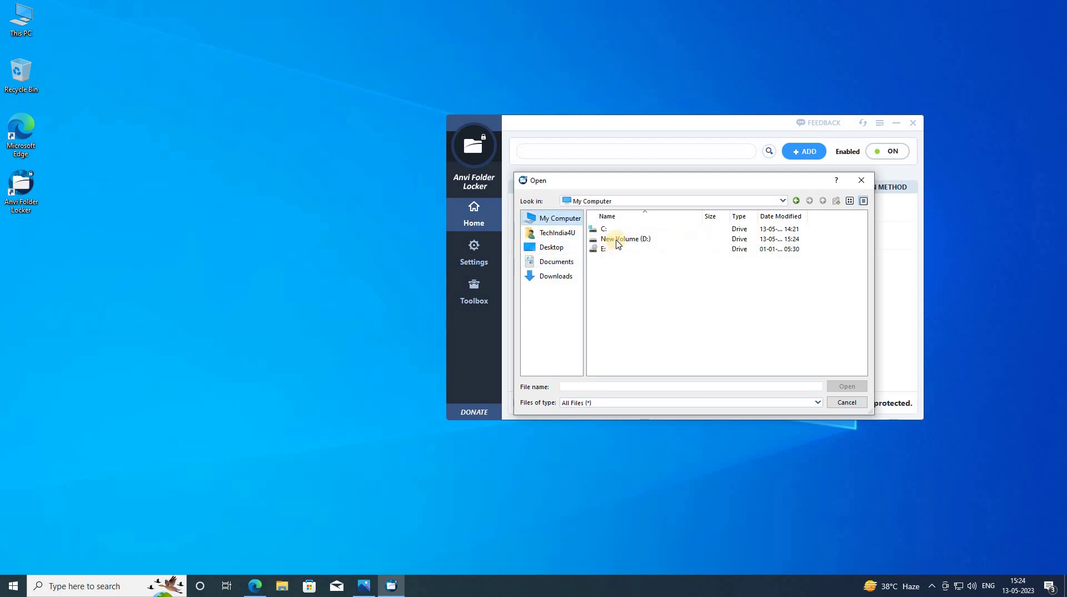
double_click(614, 238)
click(620, 263)
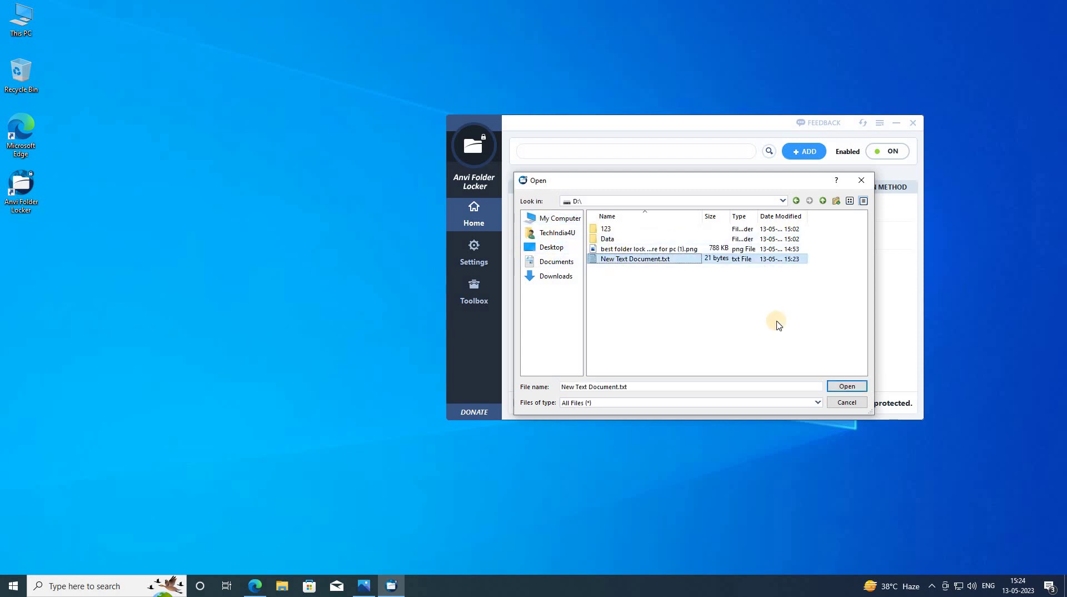
click(847, 386)
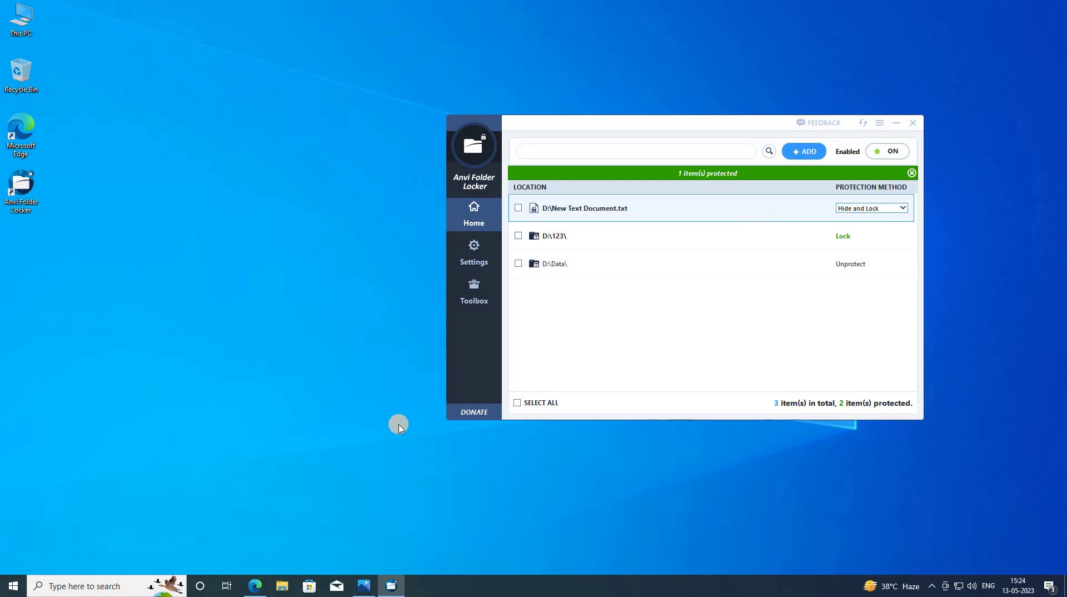
- Open drive D: in File Explorer and set New Text Document.txt to Unprotect
click(284, 587)
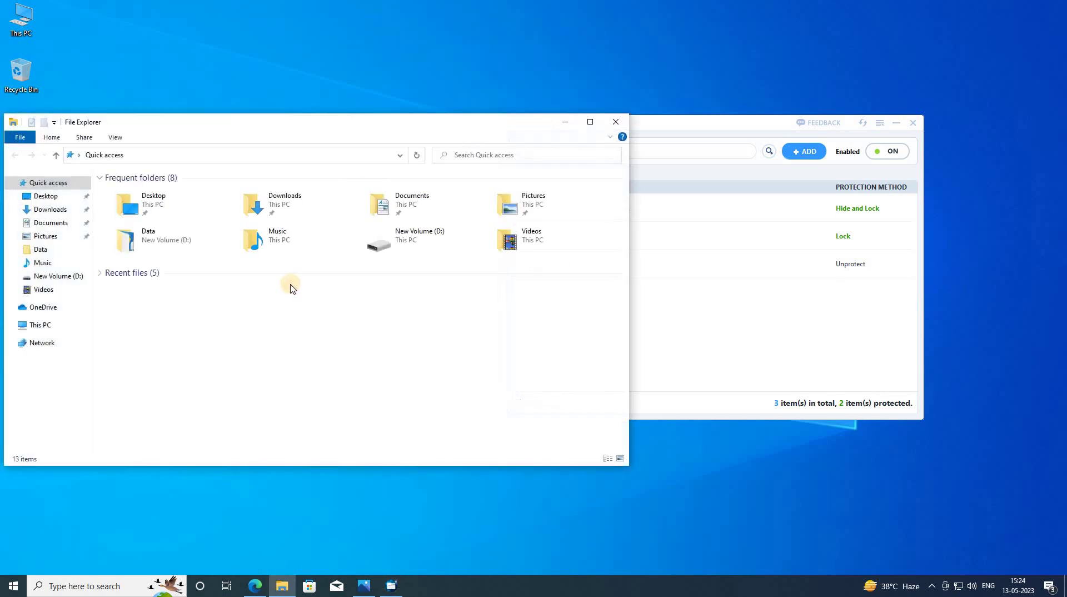
click(40, 325)
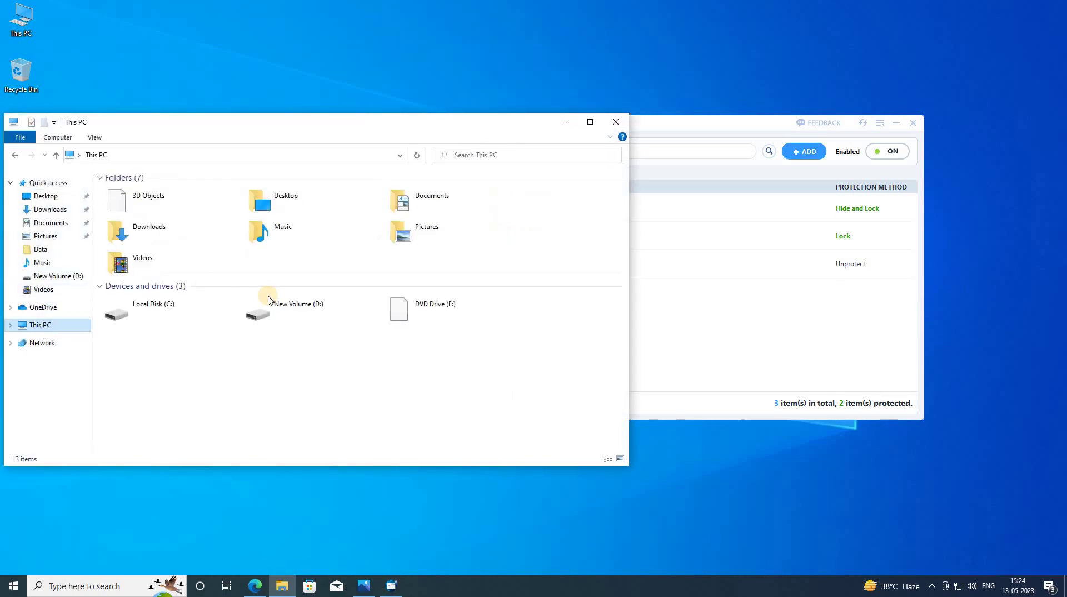
double_click(338, 315)
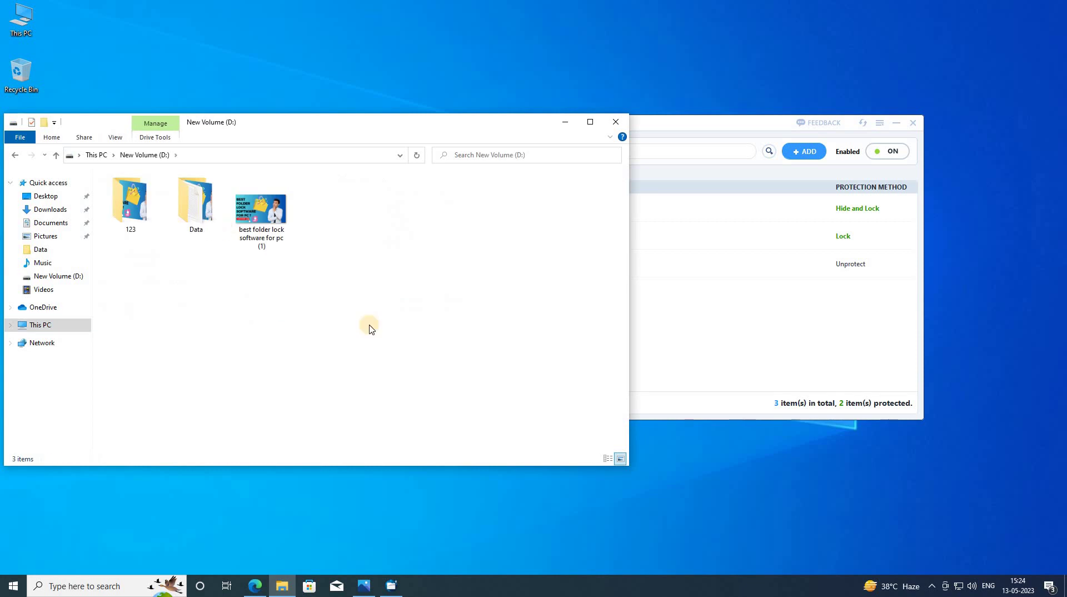
click(668, 267)
click(860, 217)
click(866, 211)
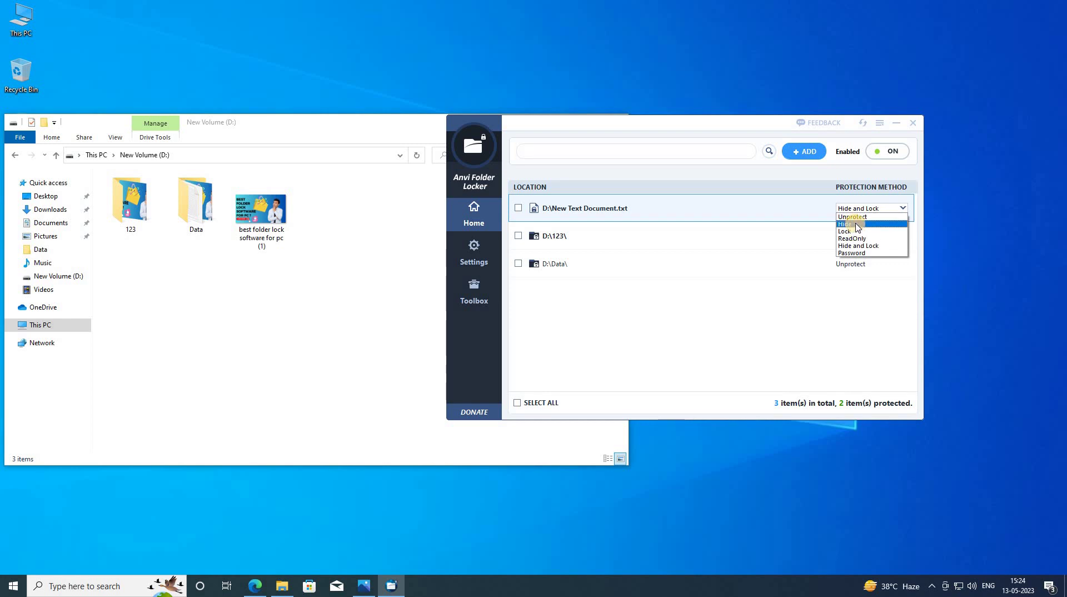
click(854, 216)
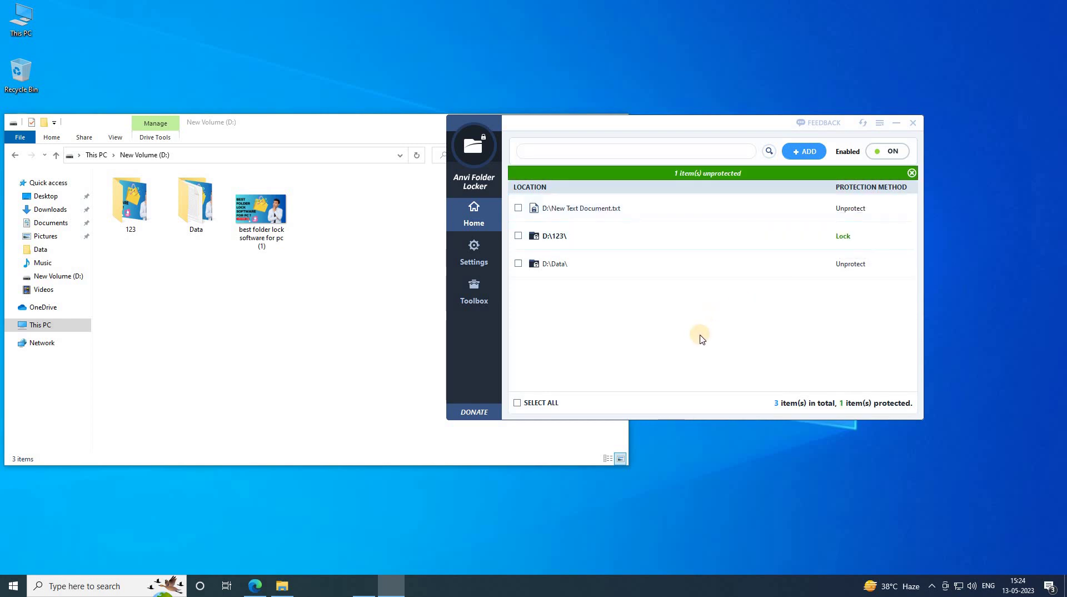
- Add a period to the end of New Text Document's text and save it
double_click(324, 227)
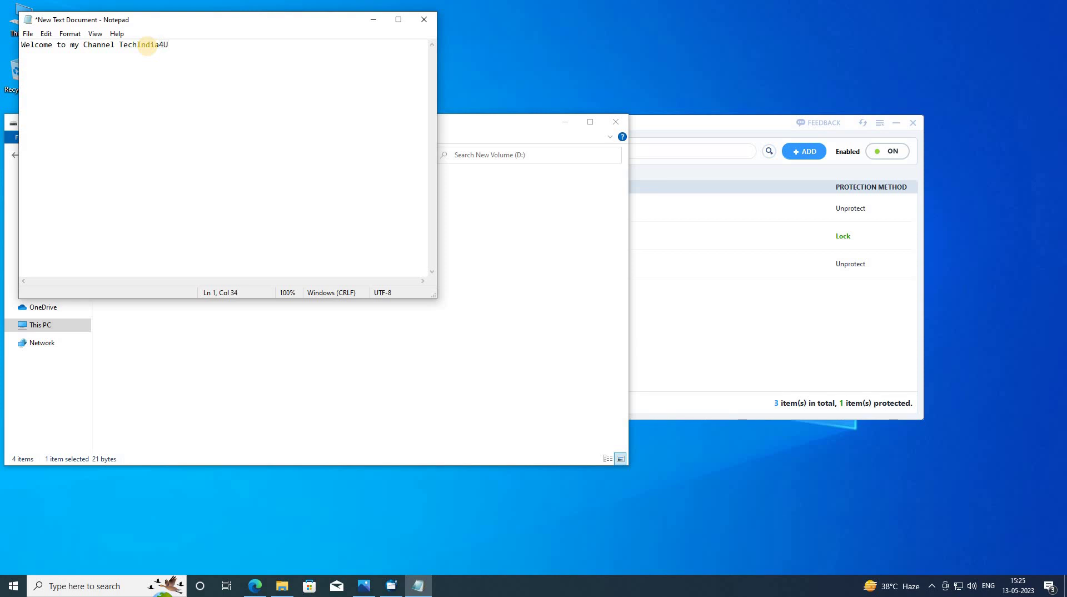
text(.)
click(28, 34)
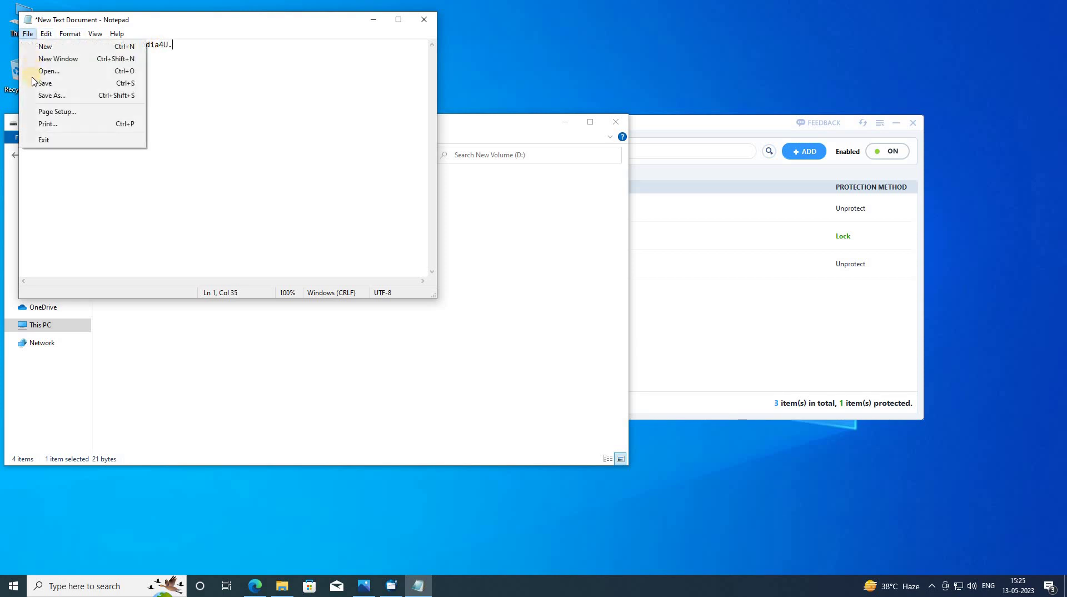
click(45, 83)
click(424, 20)
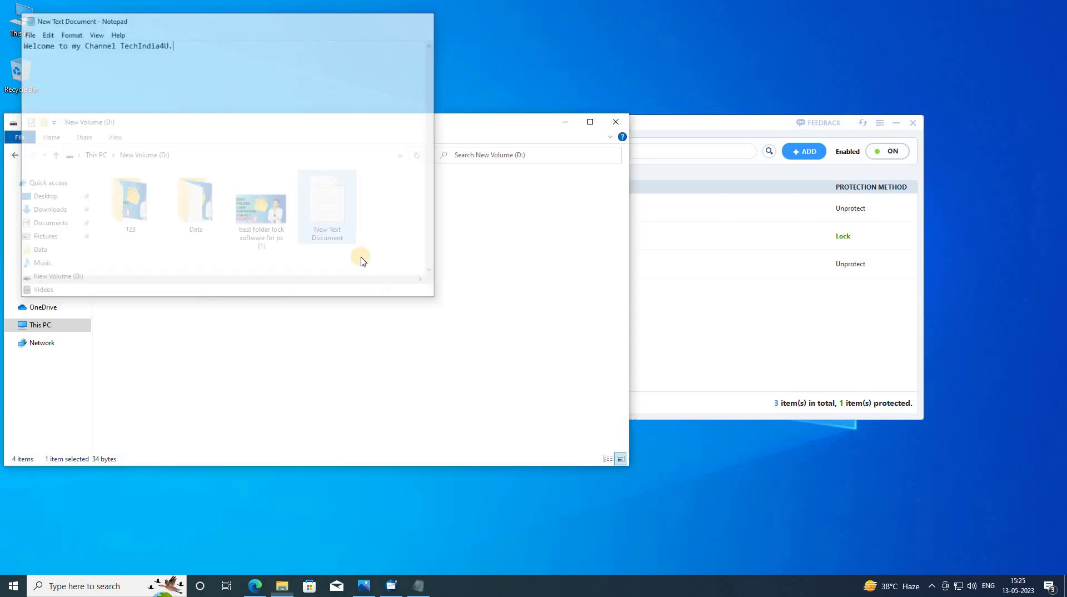
click(333, 231)
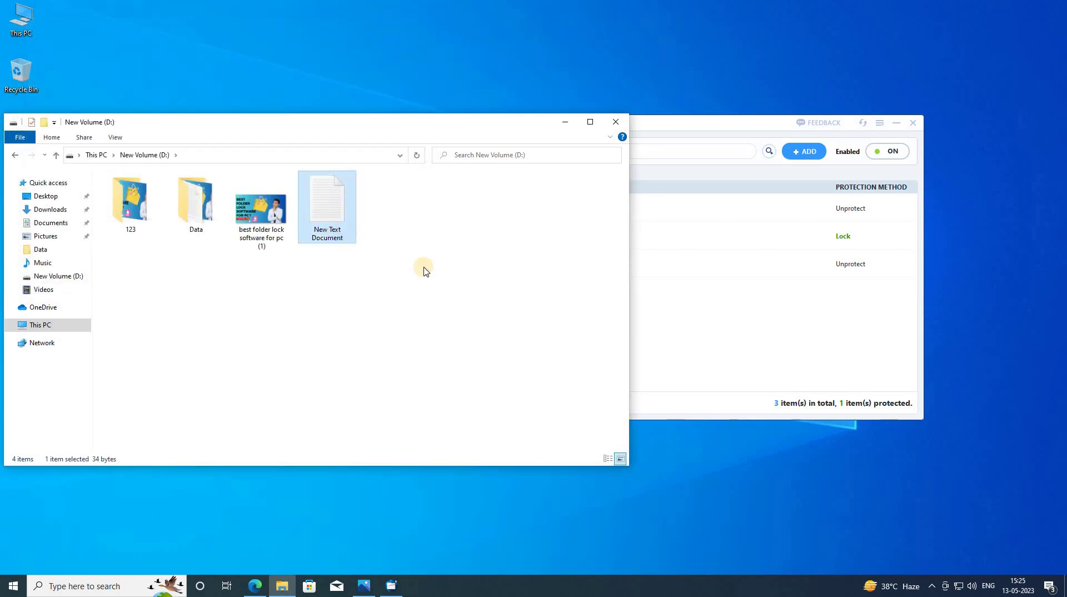
click(385, 229)
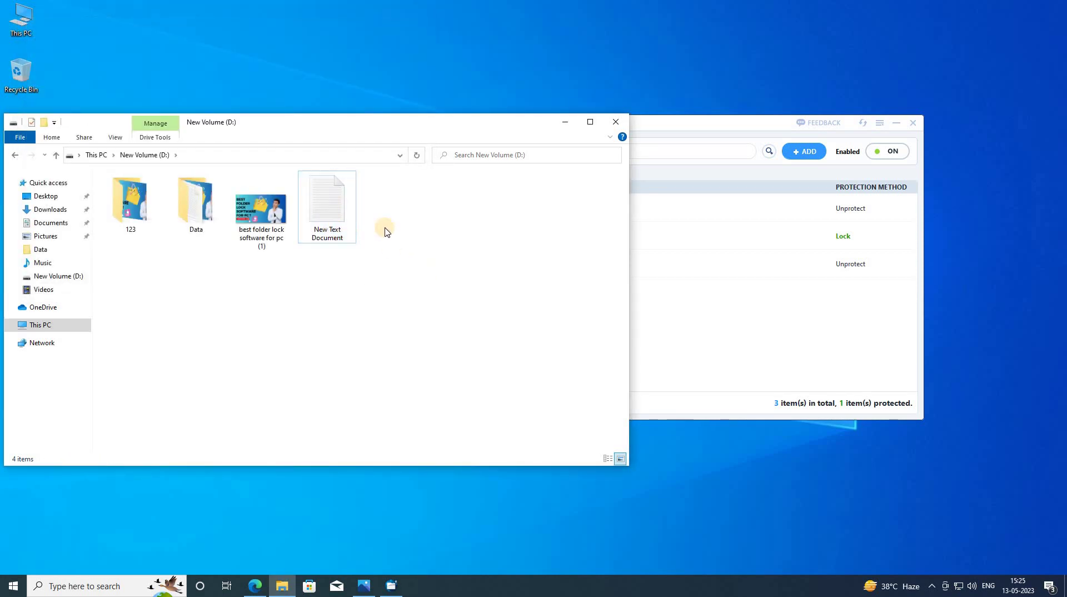
- Set New Text Document.txt to Lock and confirm it refuses to open
click(566, 122)
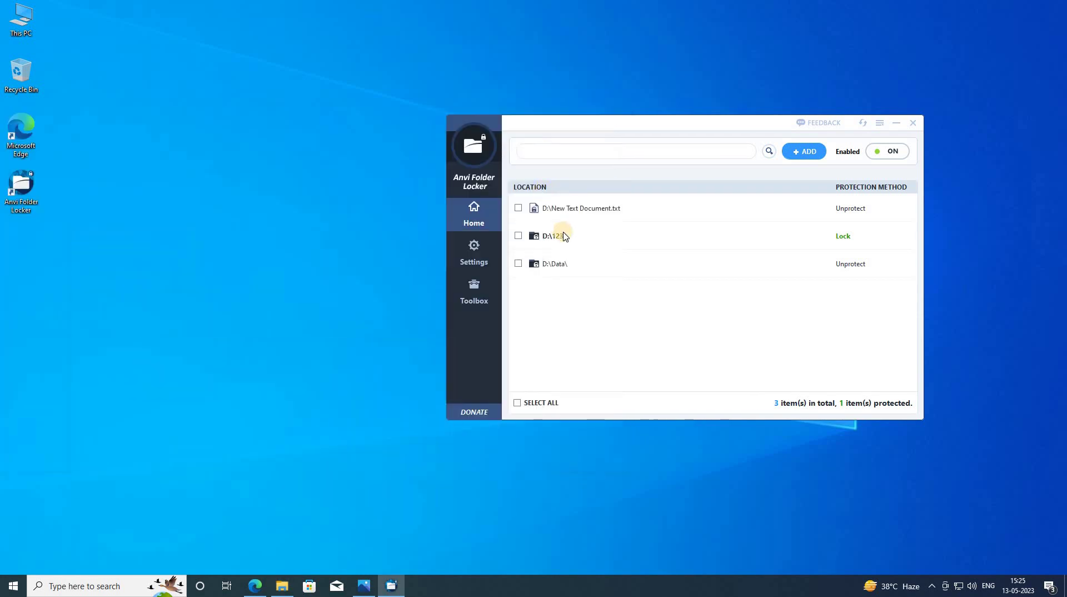
click(875, 209)
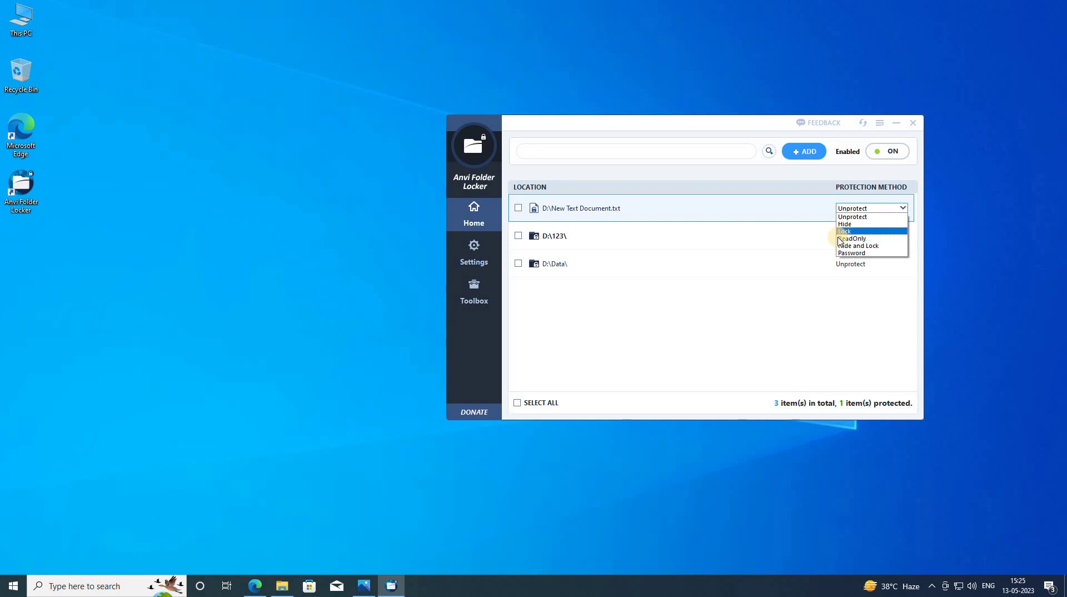
click(845, 230)
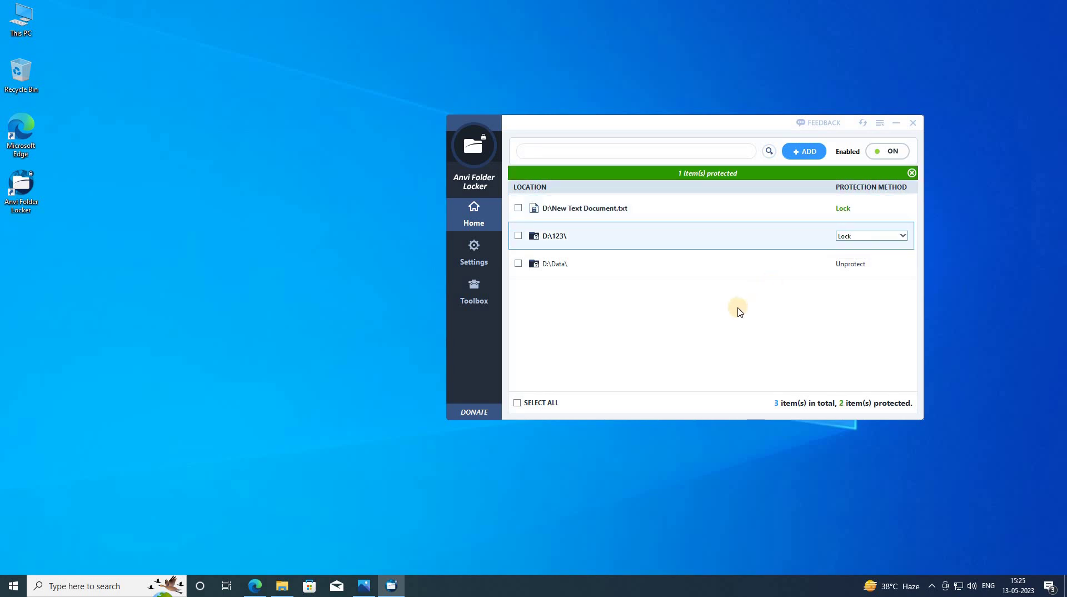
click(282, 588)
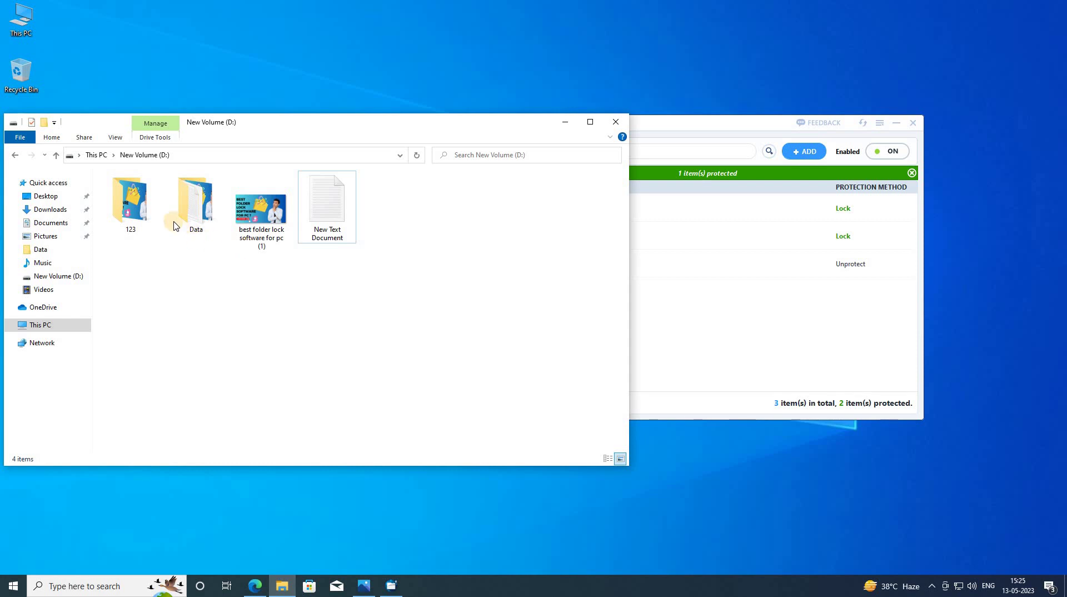
double_click(327, 221)
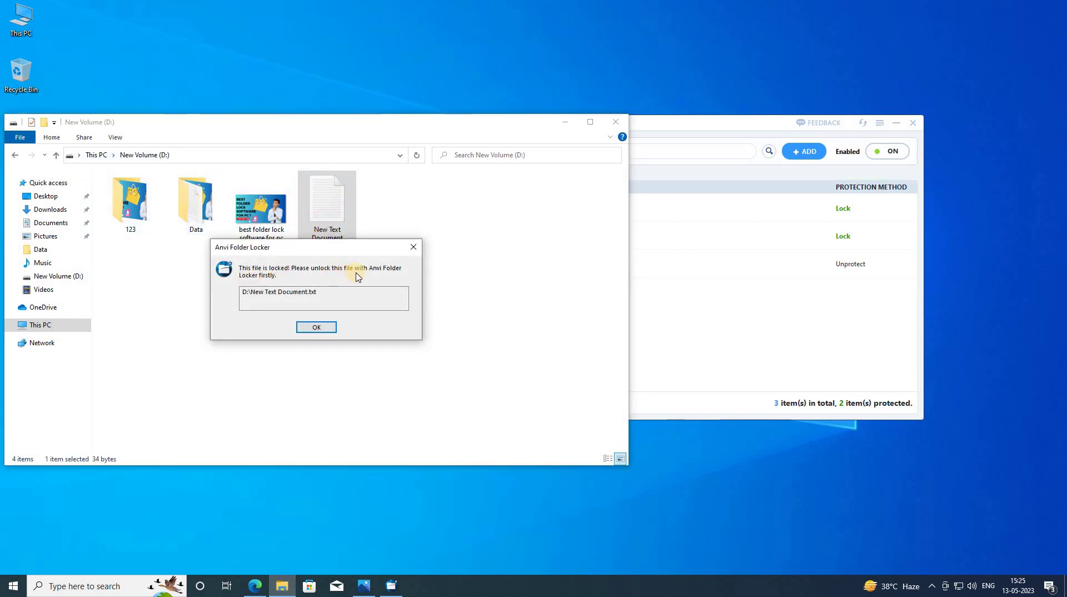
click(317, 326)
- Switch New Text Document.txt back to Unprotect and open it successfully in Notepad
click(539, 278)
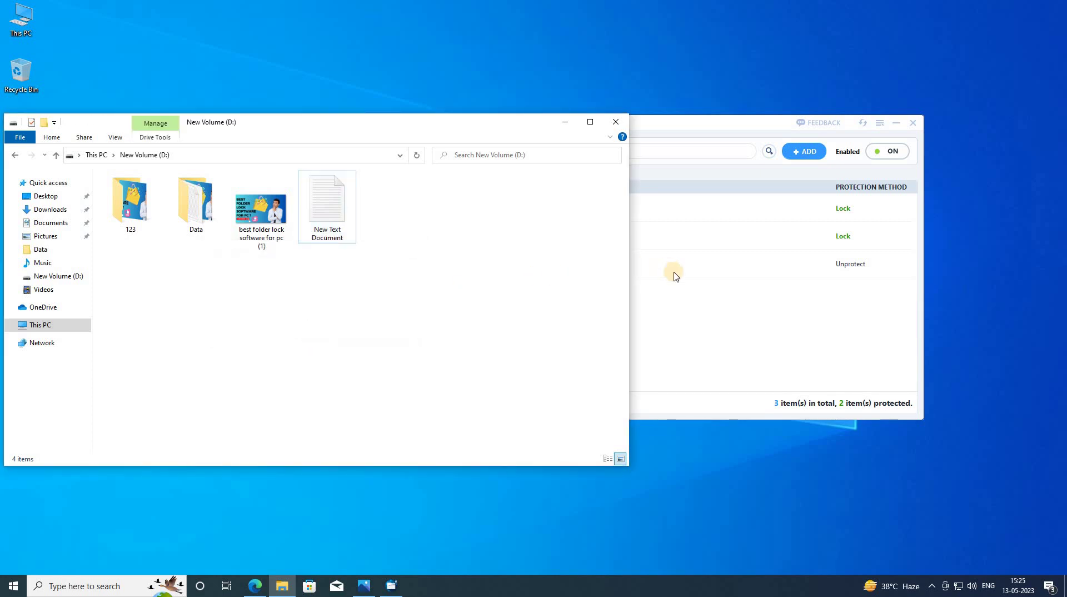
click(697, 314)
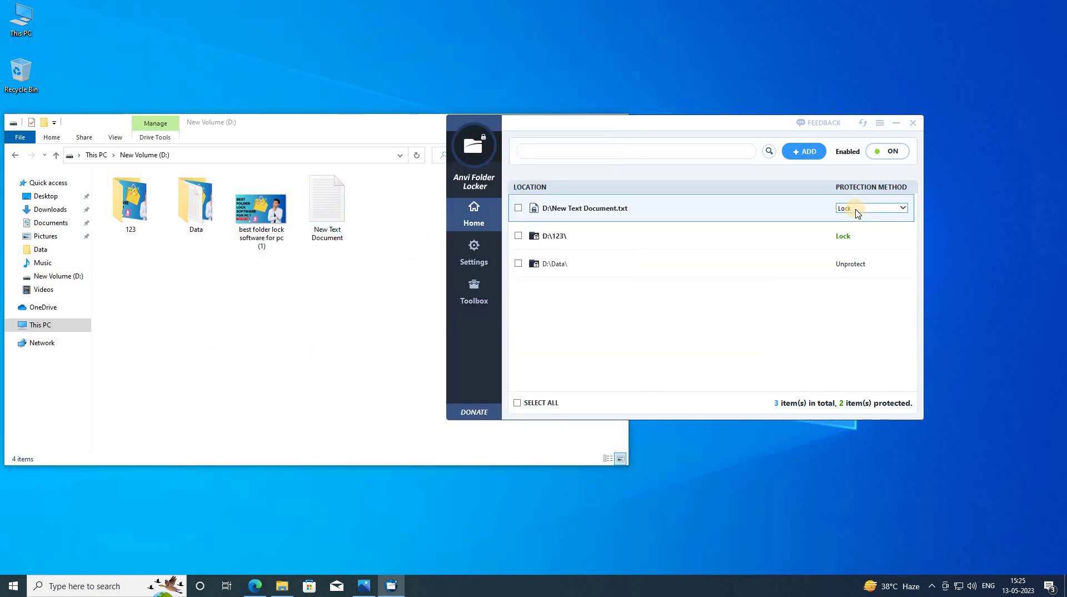
click(858, 213)
click(853, 217)
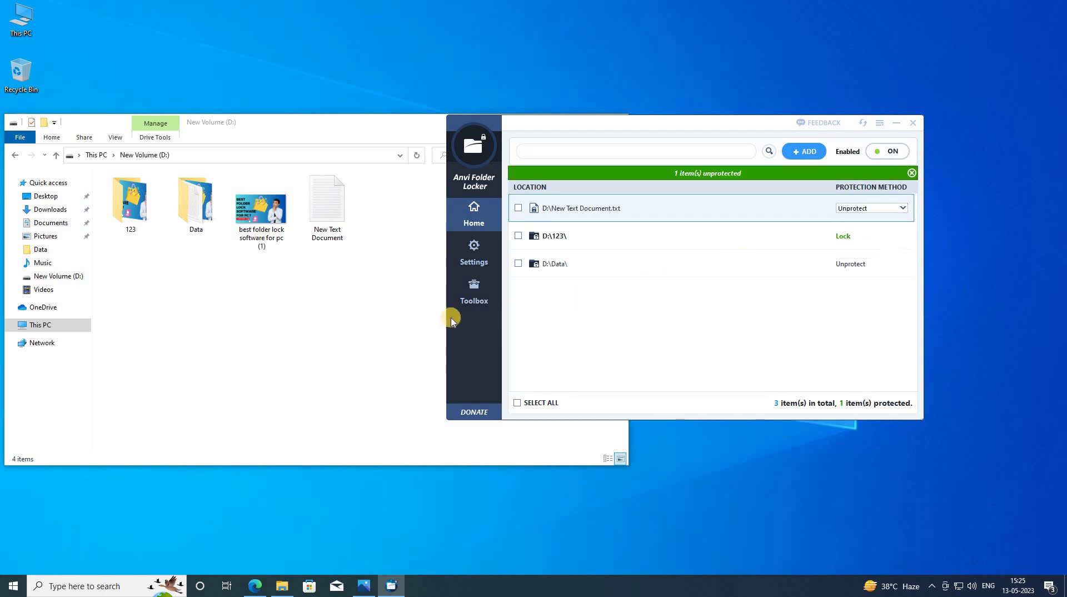
double_click(323, 234)
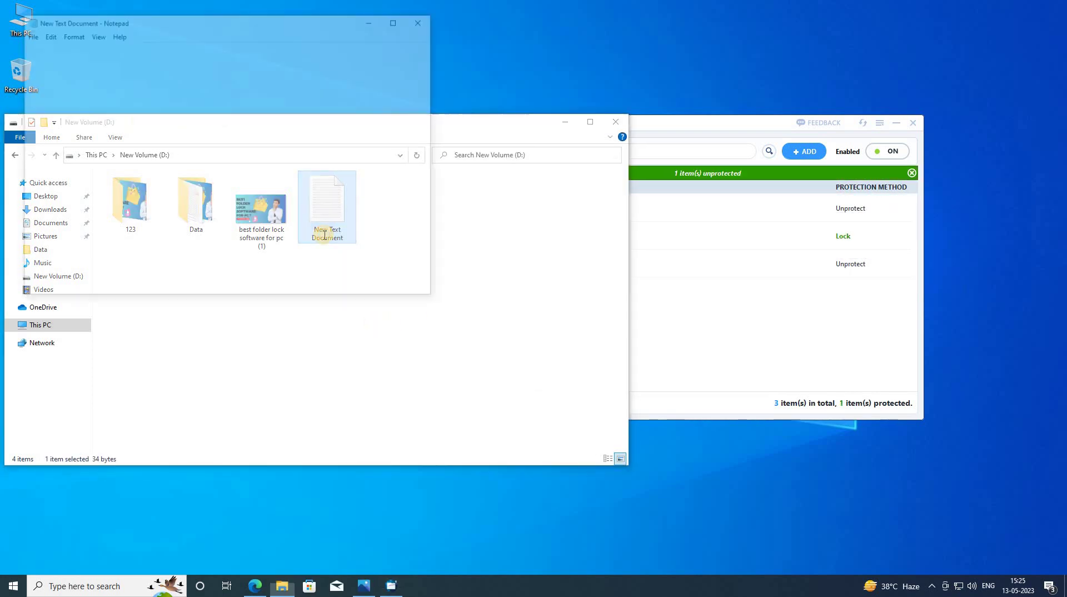
click(424, 20)
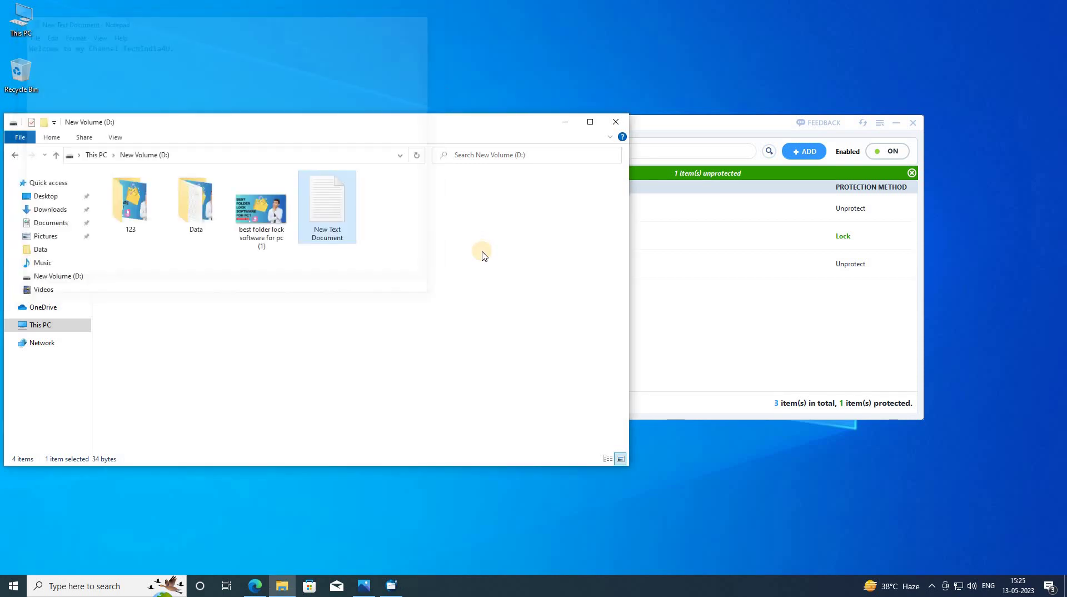
click(481, 250)
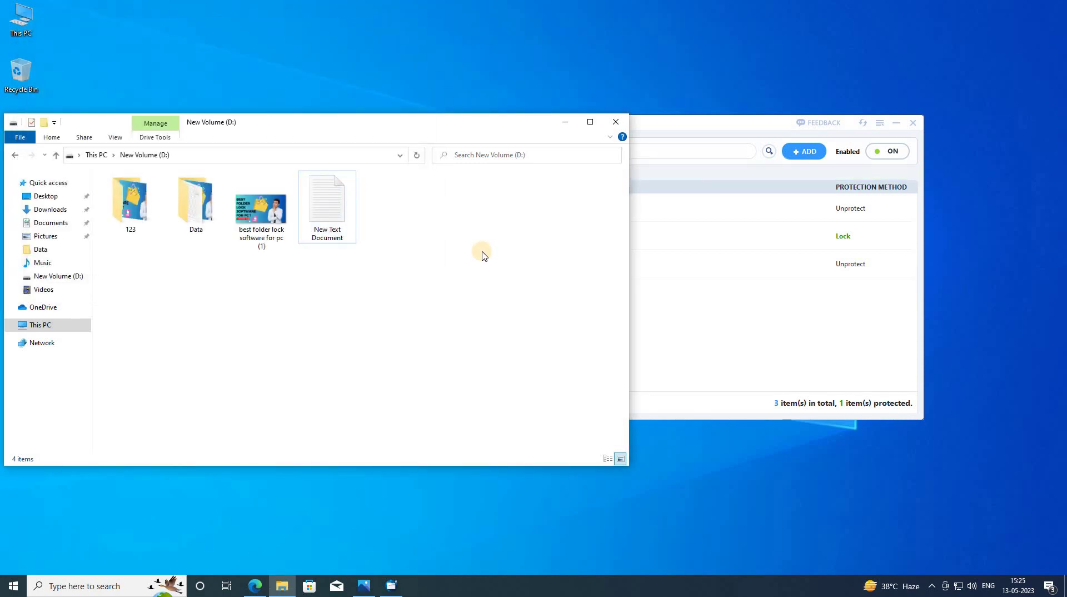
- Set New Text Document.txt to ReadOnly and open it in Notepad
click(871, 209)
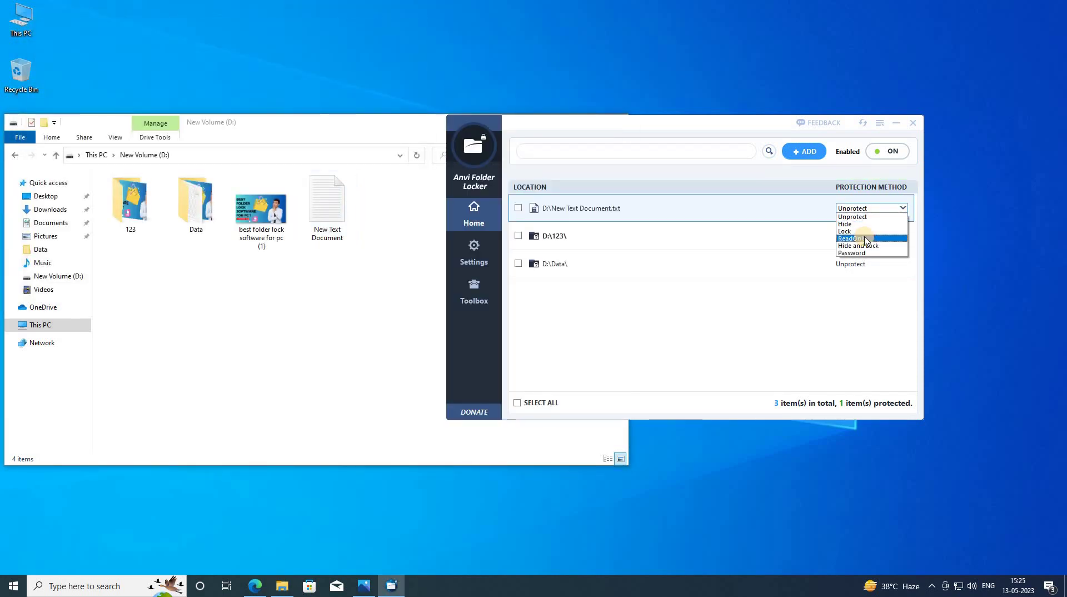
click(867, 239)
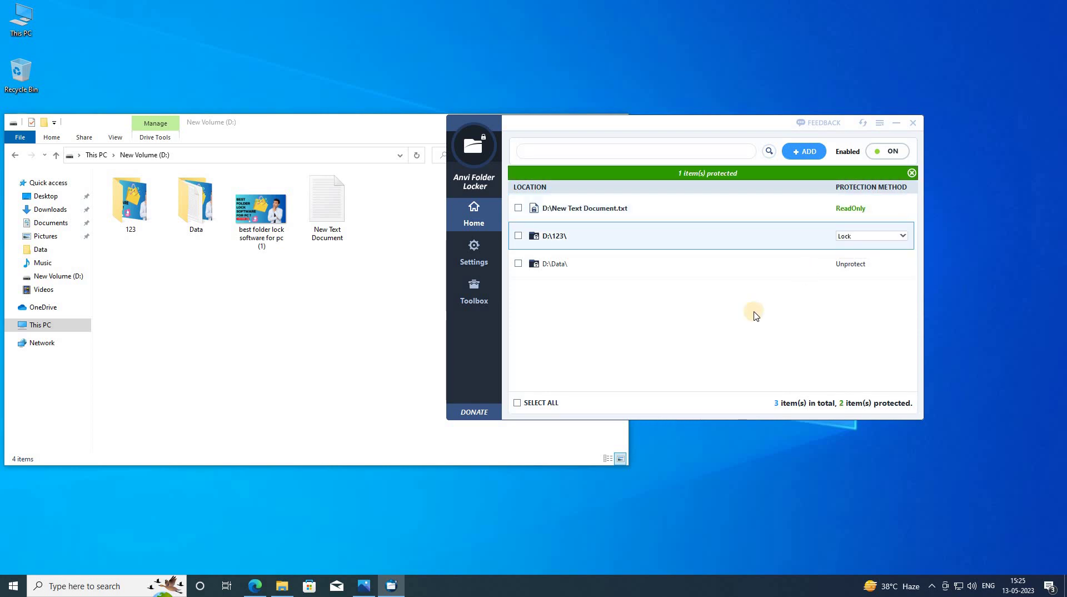
click(372, 320)
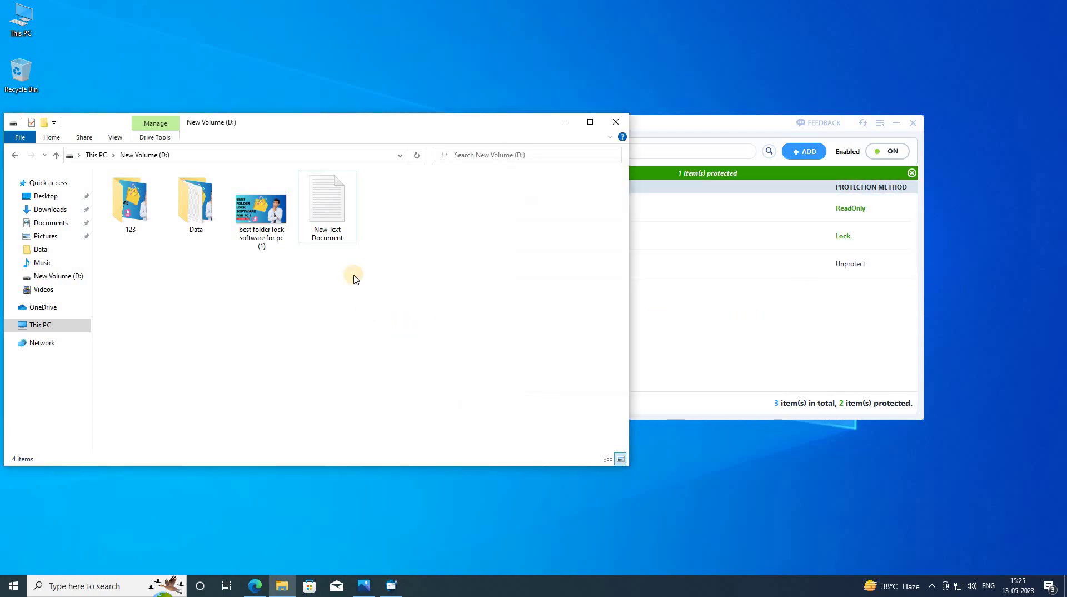
click(322, 229)
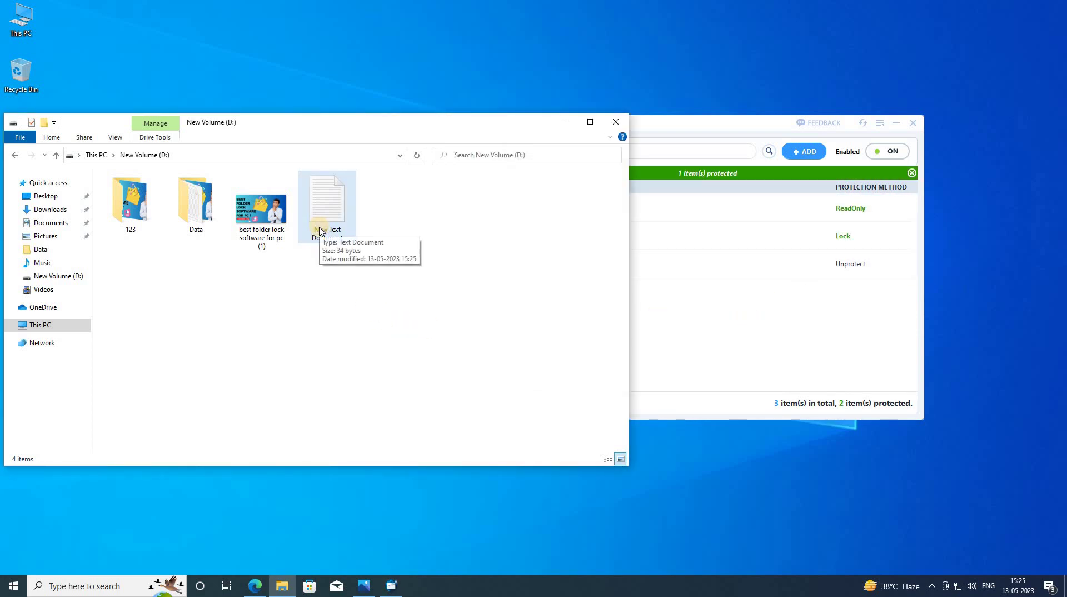
double_click(321, 230)
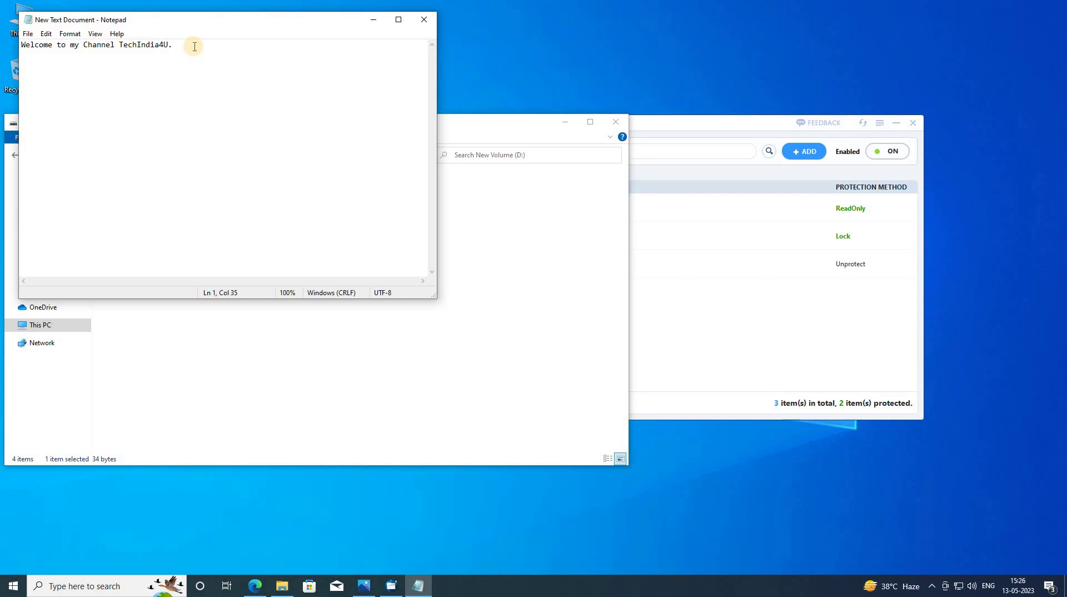
- Delete trailing characters and try saving over the file, then cancel the save
key(BackSpace)
key(BackSpace)
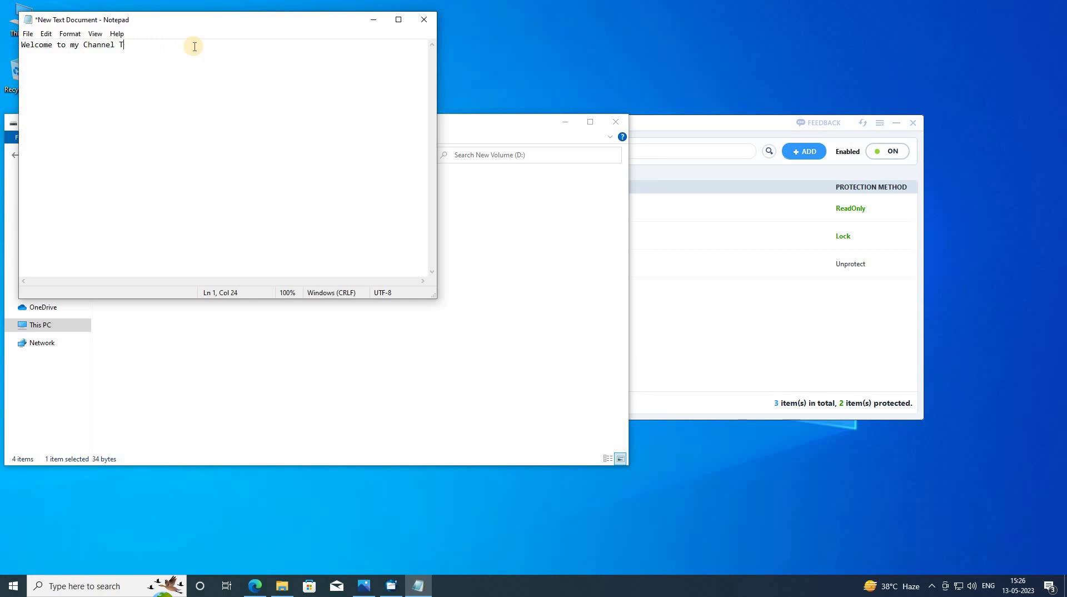
click(24, 35)
click(41, 83)
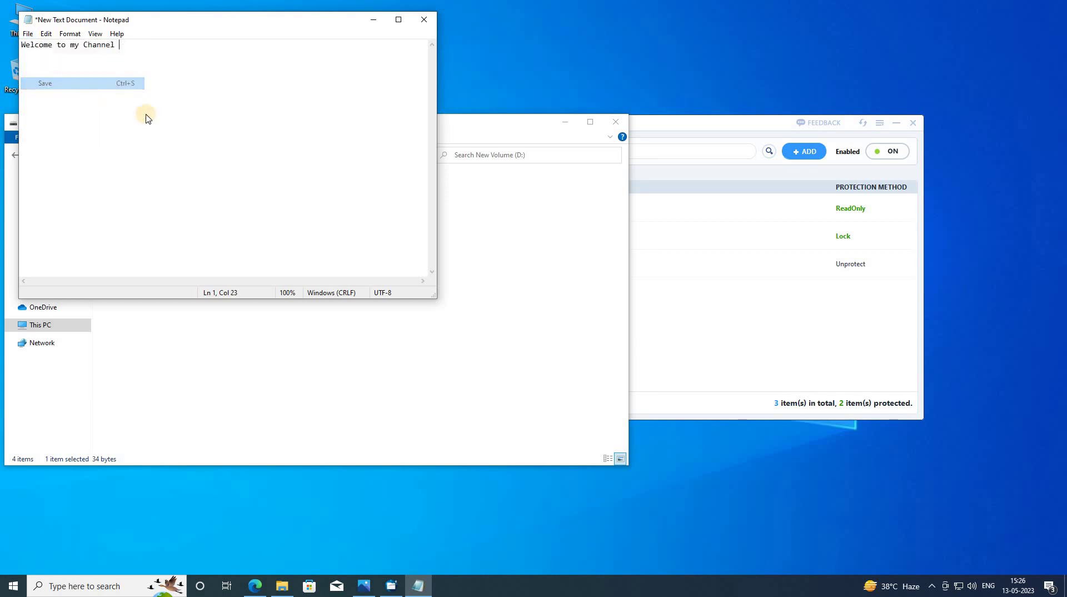
click(278, 154)
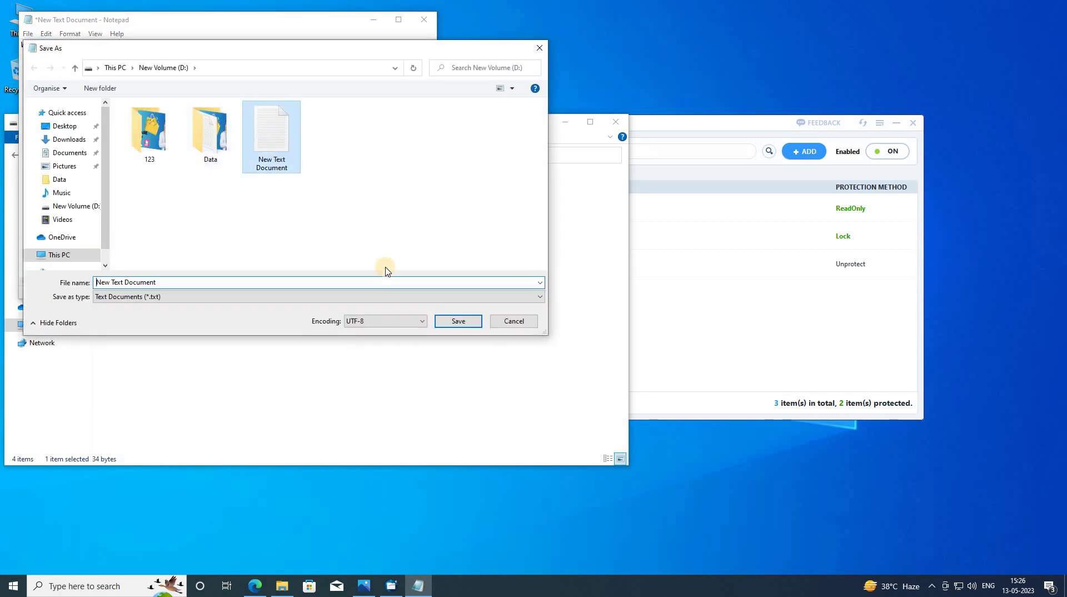
click(457, 322)
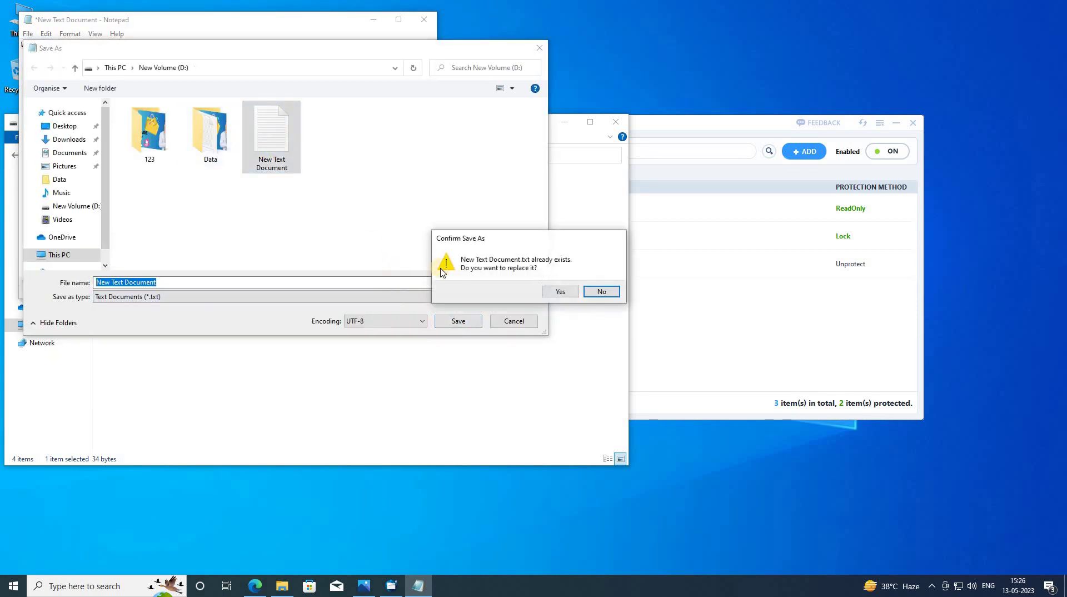
click(606, 292)
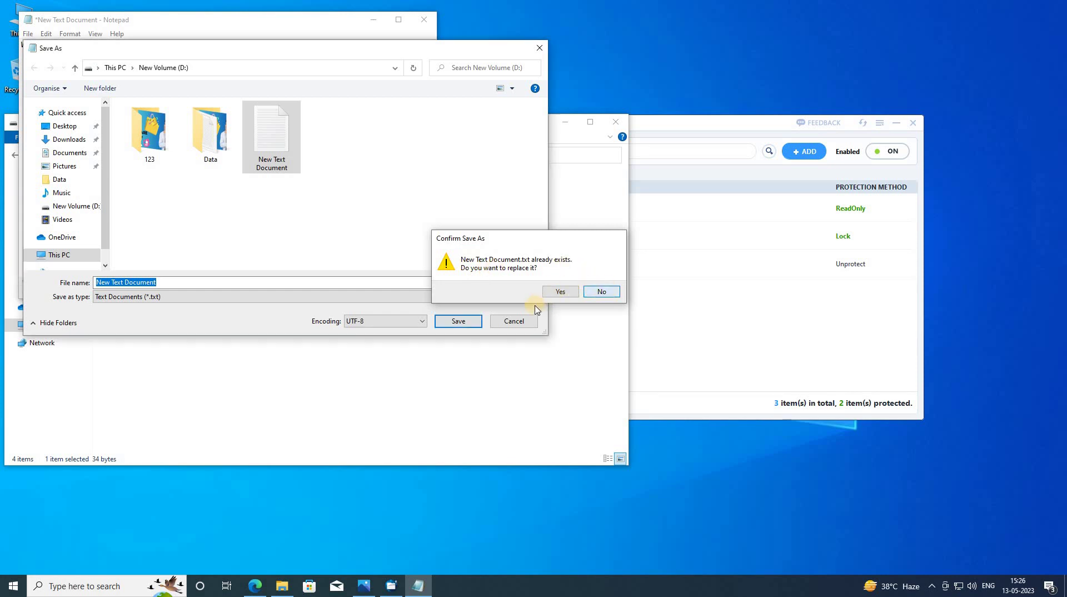
click(512, 320)
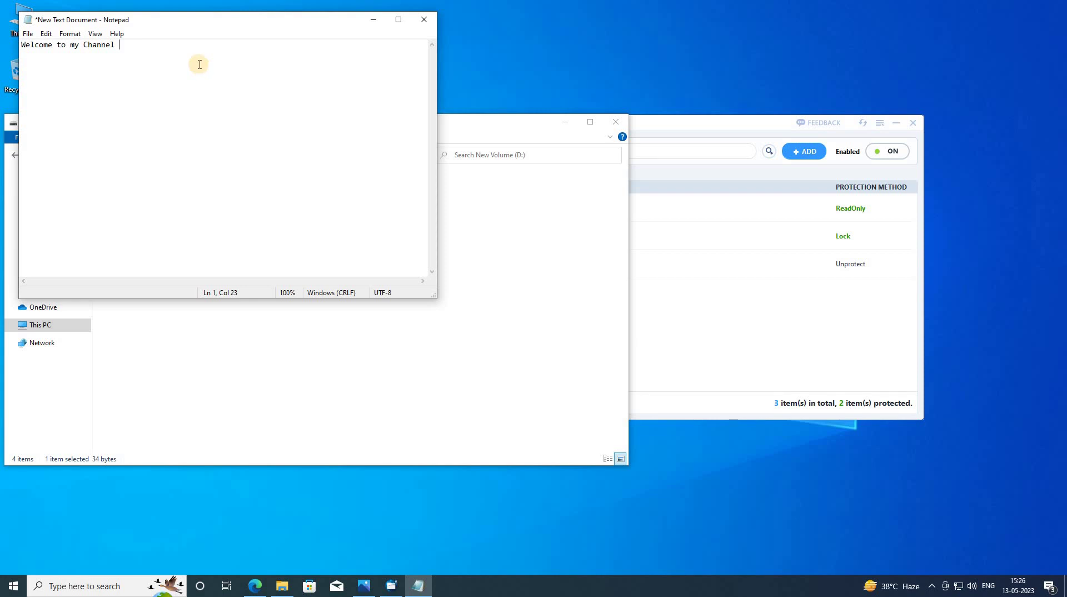
- Type 'jbfkjekjbjkeb', fail to overwrite the file due to permissions, and discard the edits
text(jbfkjekjbjkeb)
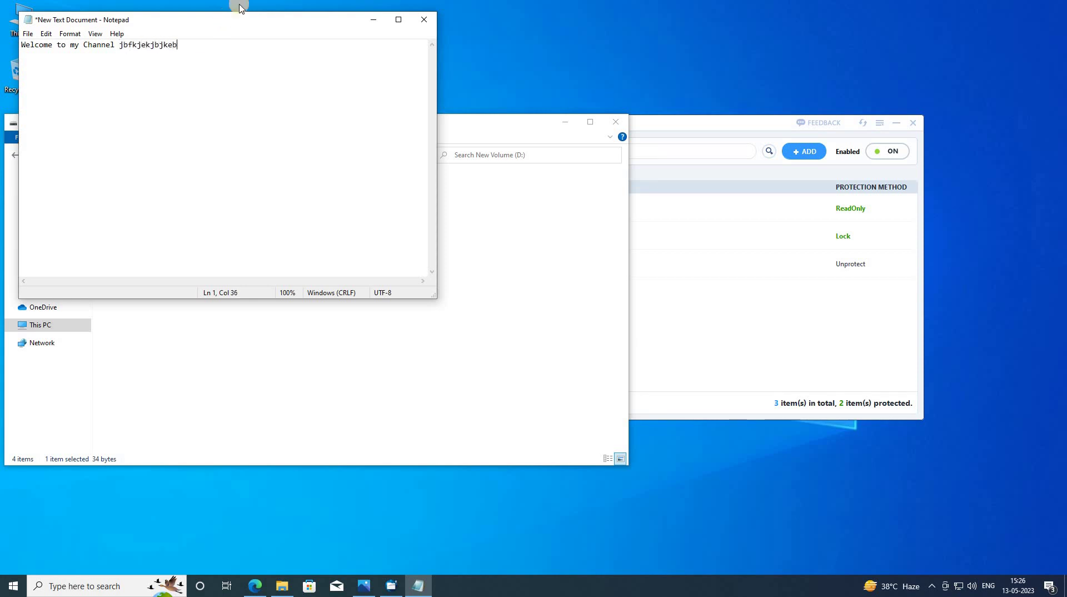
click(28, 33)
click(39, 83)
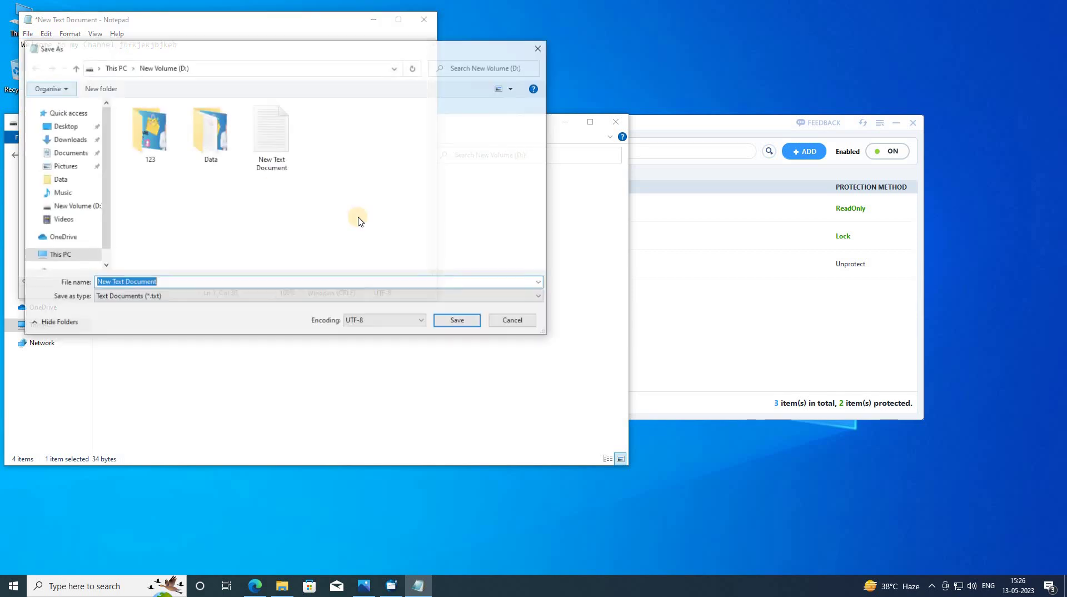
click(275, 136)
click(460, 323)
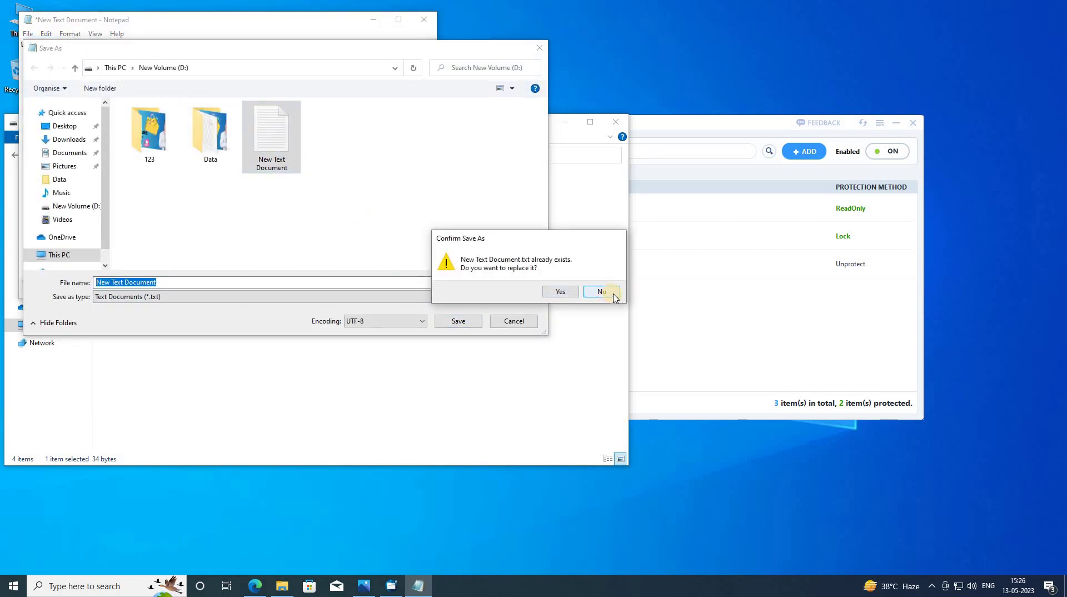
click(567, 294)
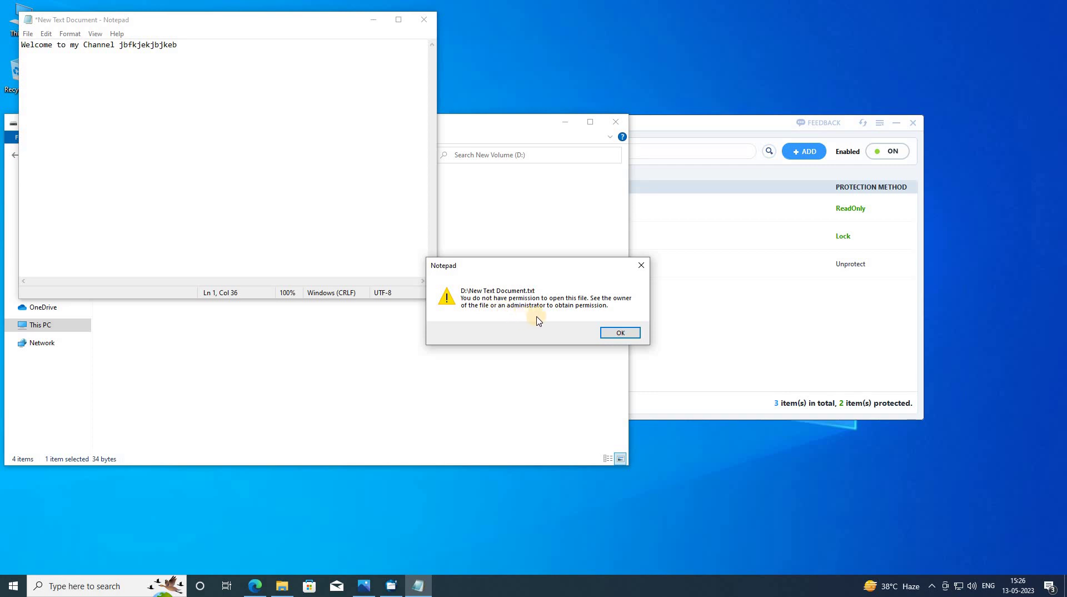
click(621, 332)
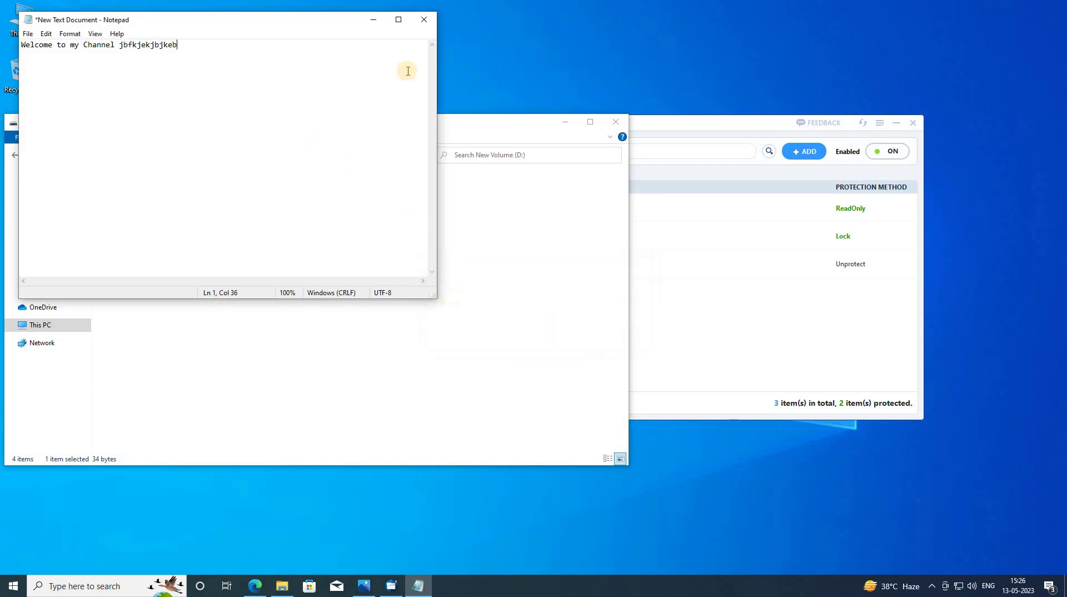
click(423, 20)
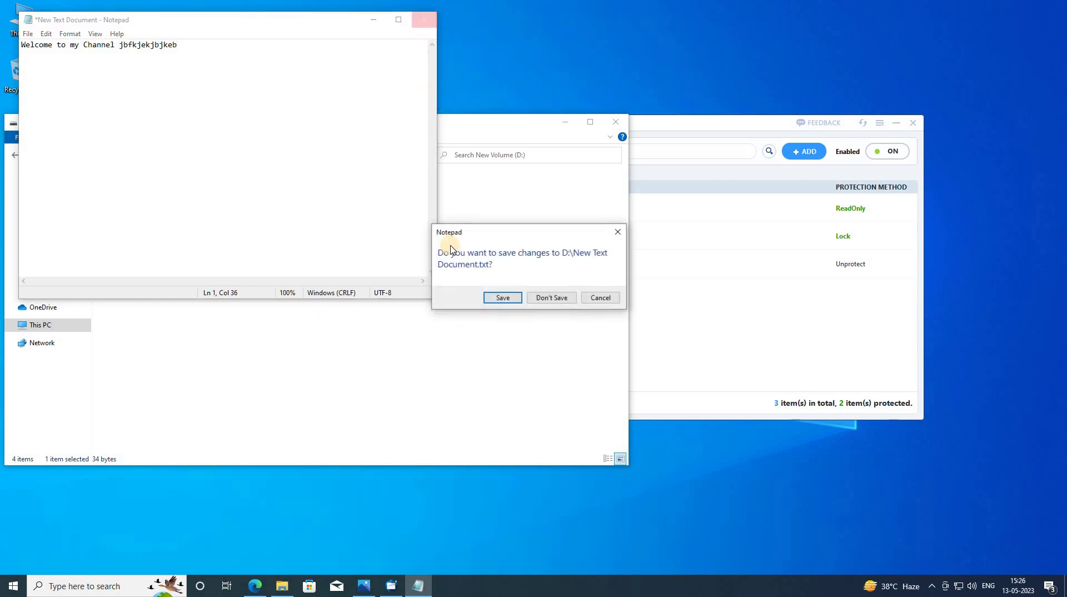
click(545, 298)
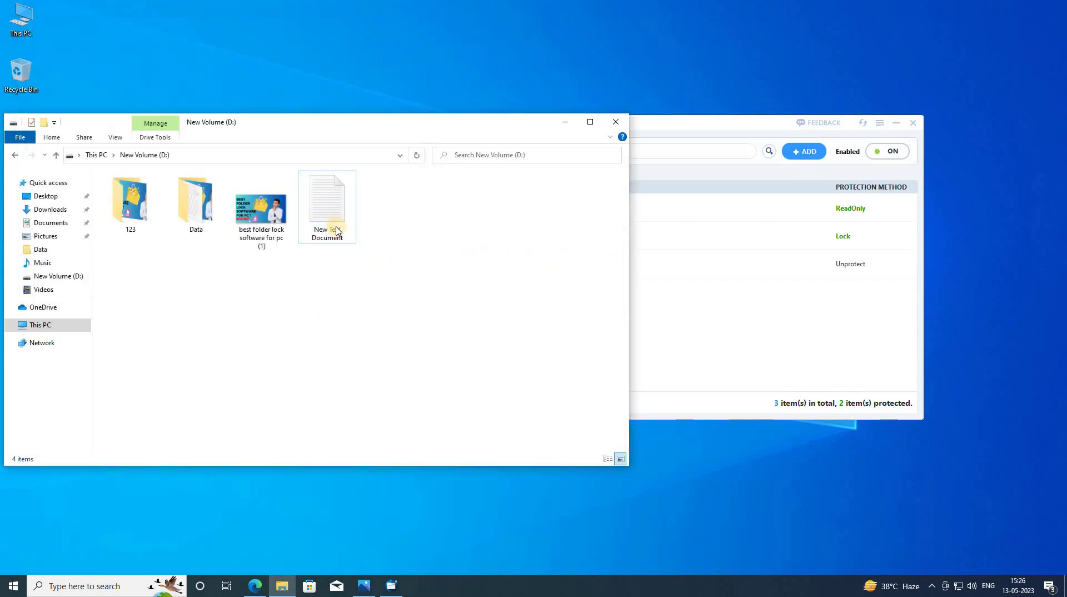
- Reopen the file to confirm its text is unchanged, then set it back to Unprotect
double_click(336, 227)
drag(149, 75, 189, 77)
click(189, 77)
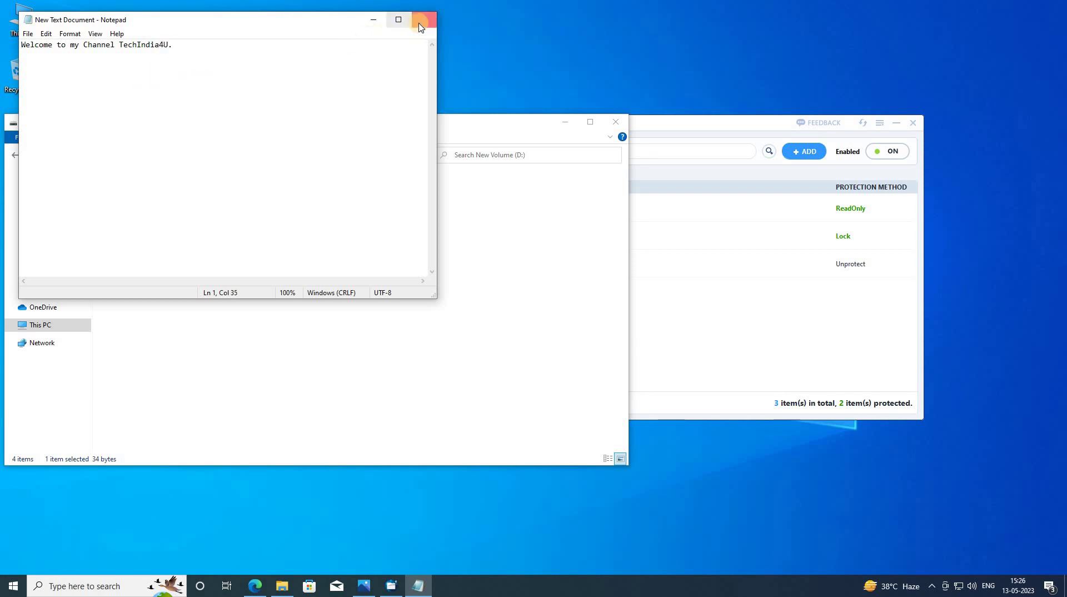
key(alt+F4)
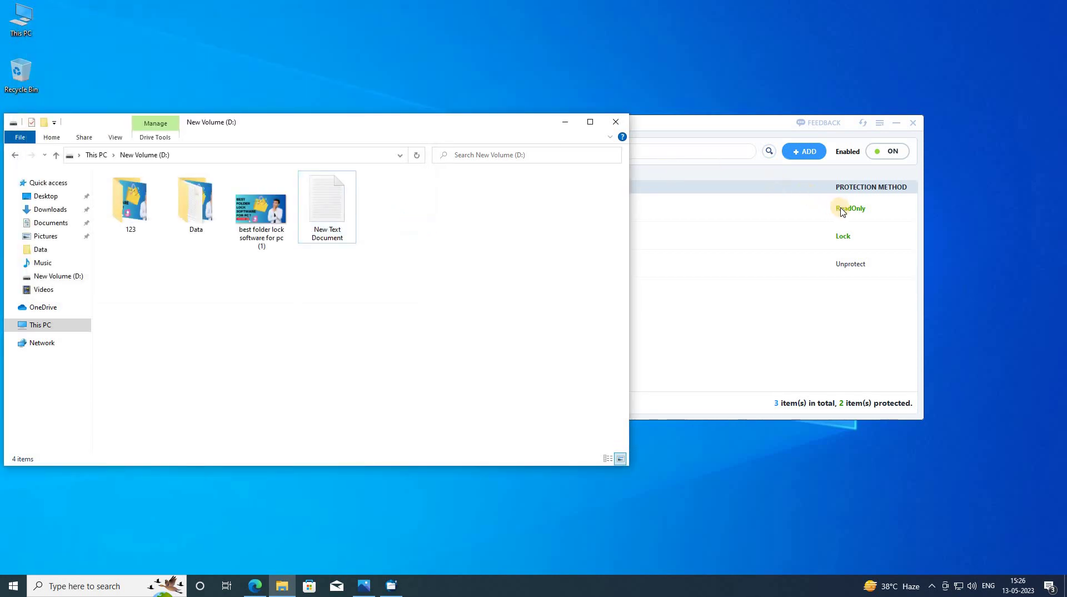
click(842, 209)
click(842, 209)
click(851, 255)
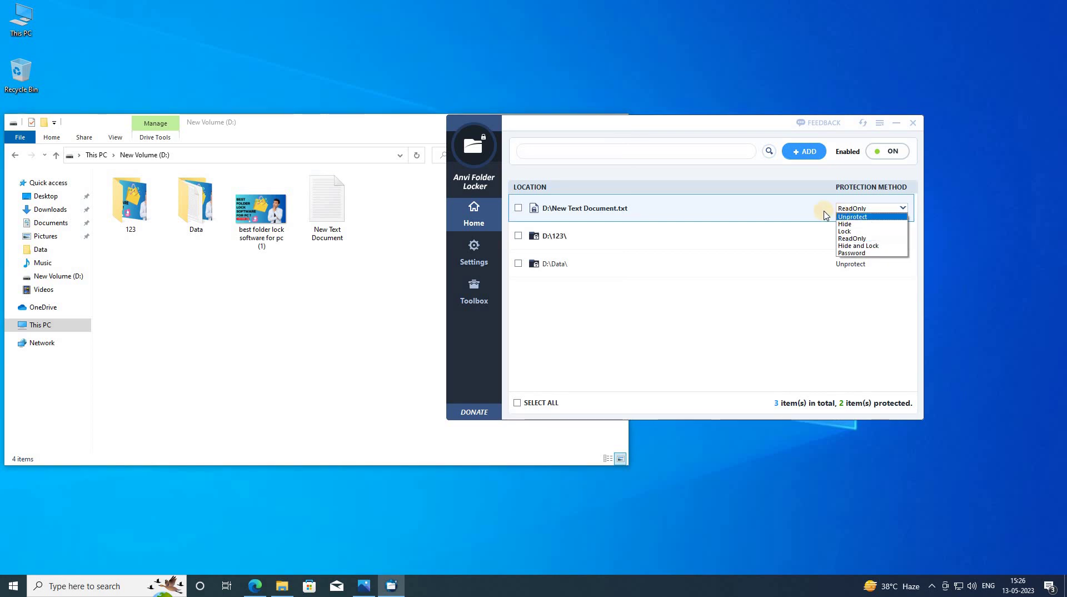
- Change the Protection Method of New Text Document.txt from Unprotect to Password
click(870, 209)
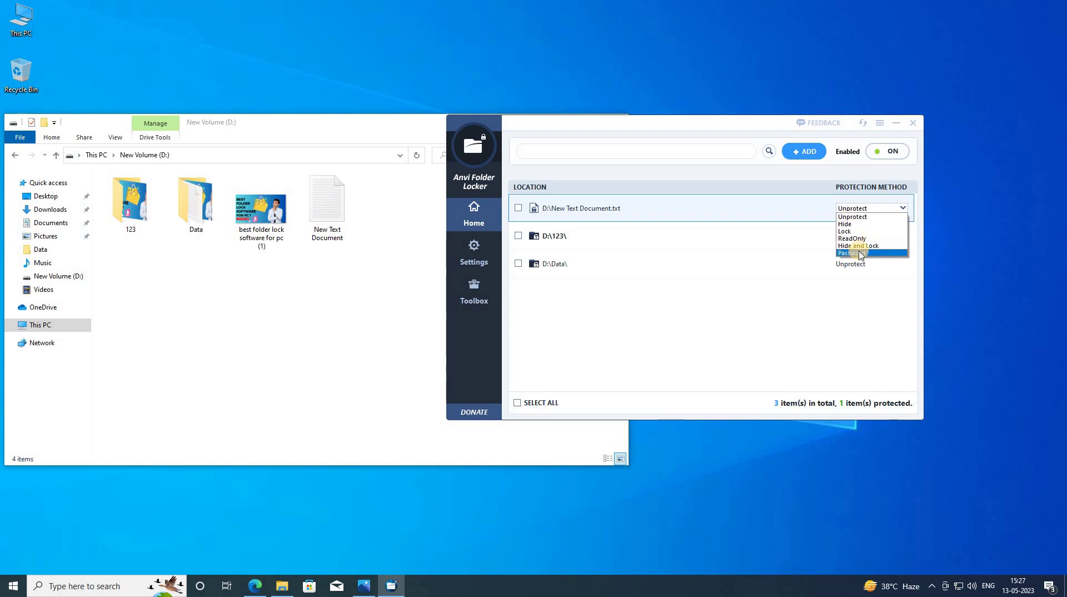
click(716, 337)
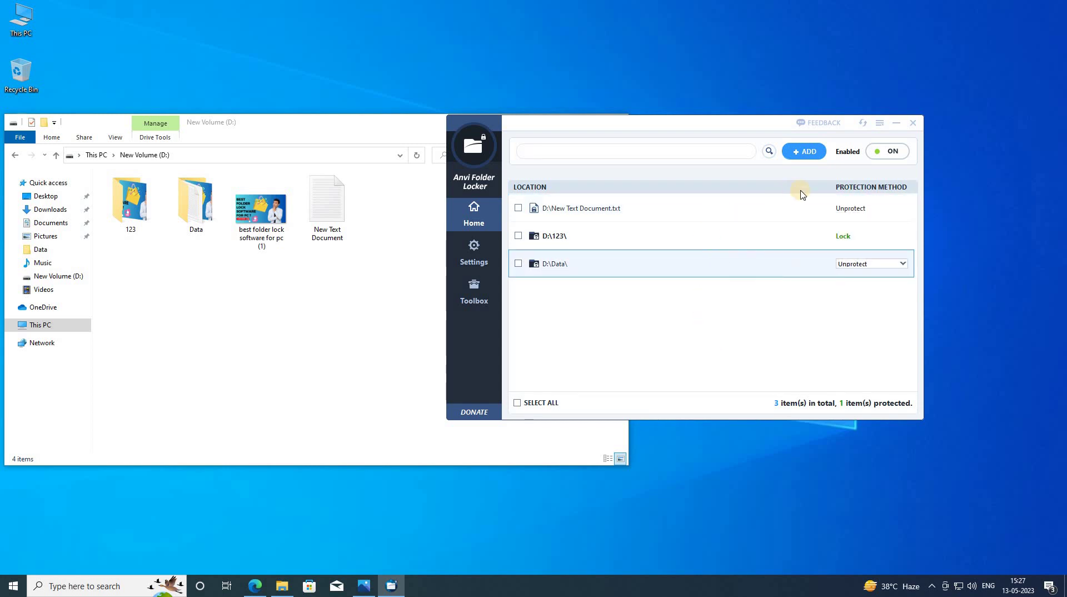
click(881, 209)
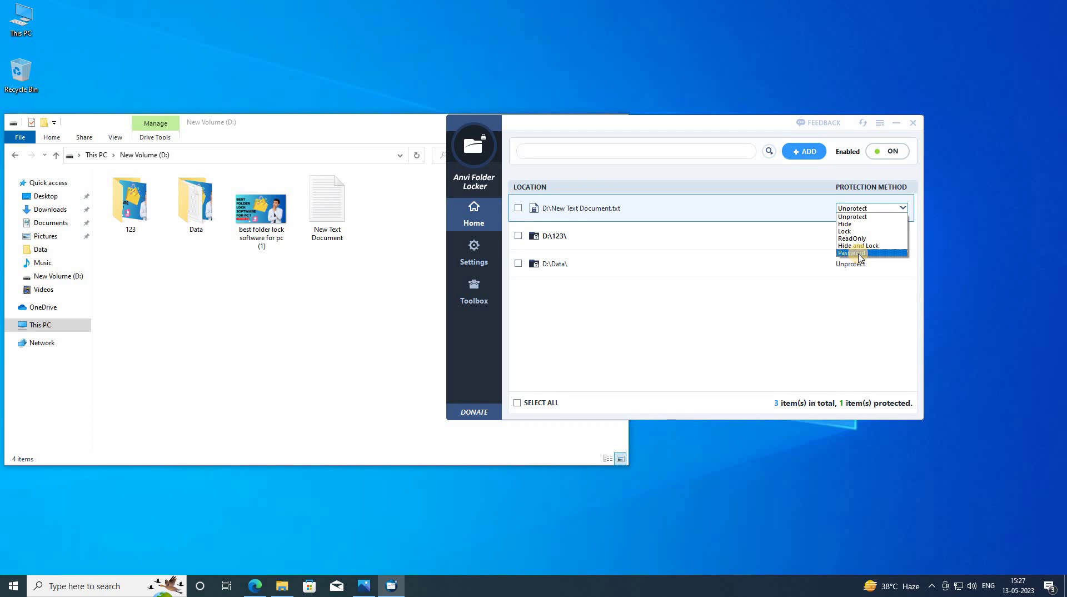
click(856, 254)
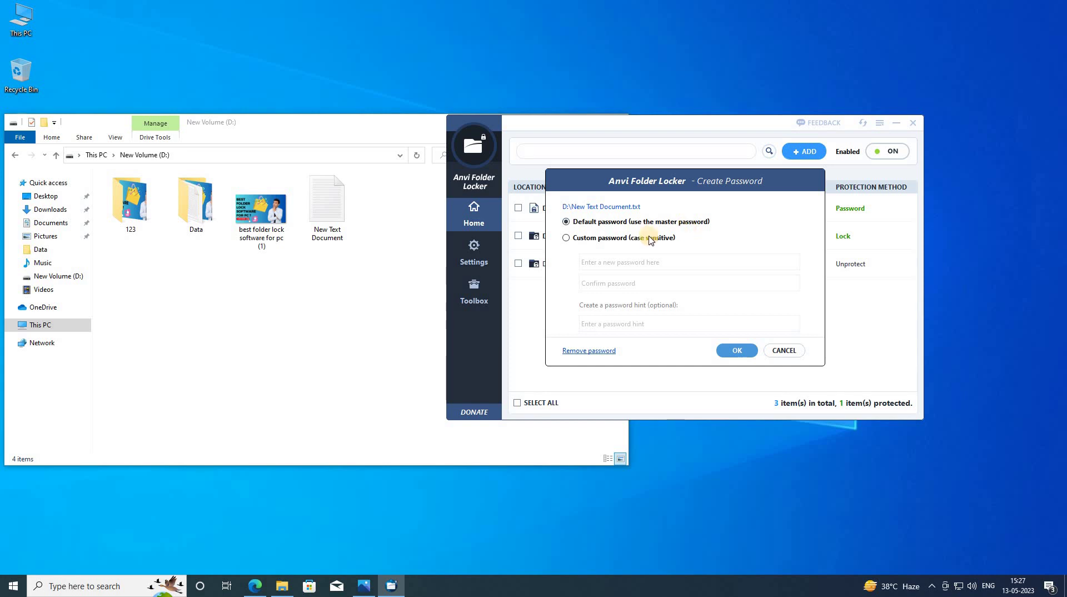
- Give New Text Document.txt a custom password, confirmed, with the hint 123, and apply it
click(583, 239)
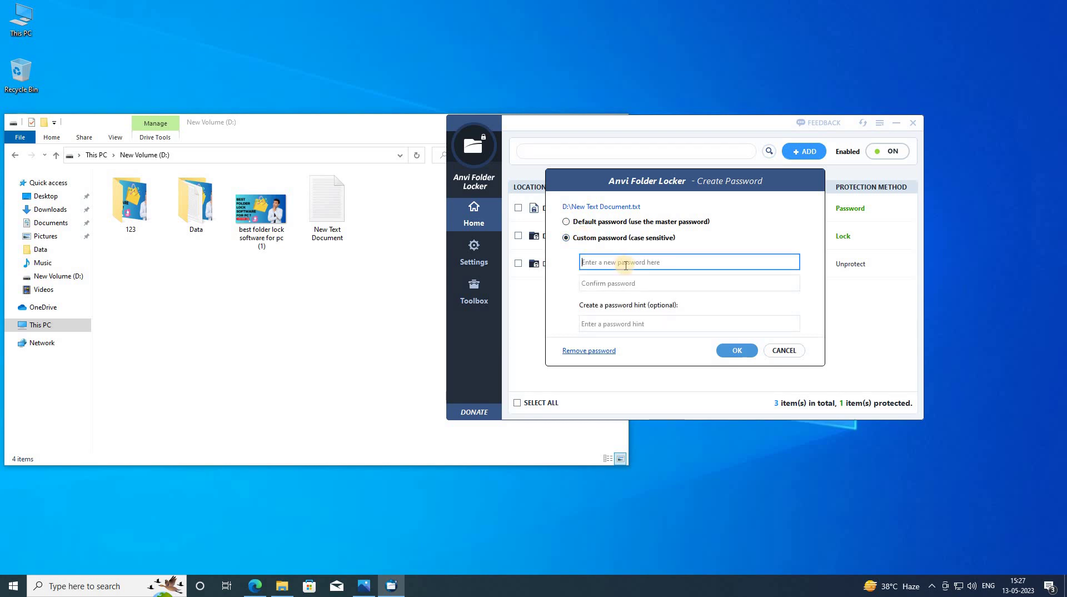
text(123)
click(616, 280)
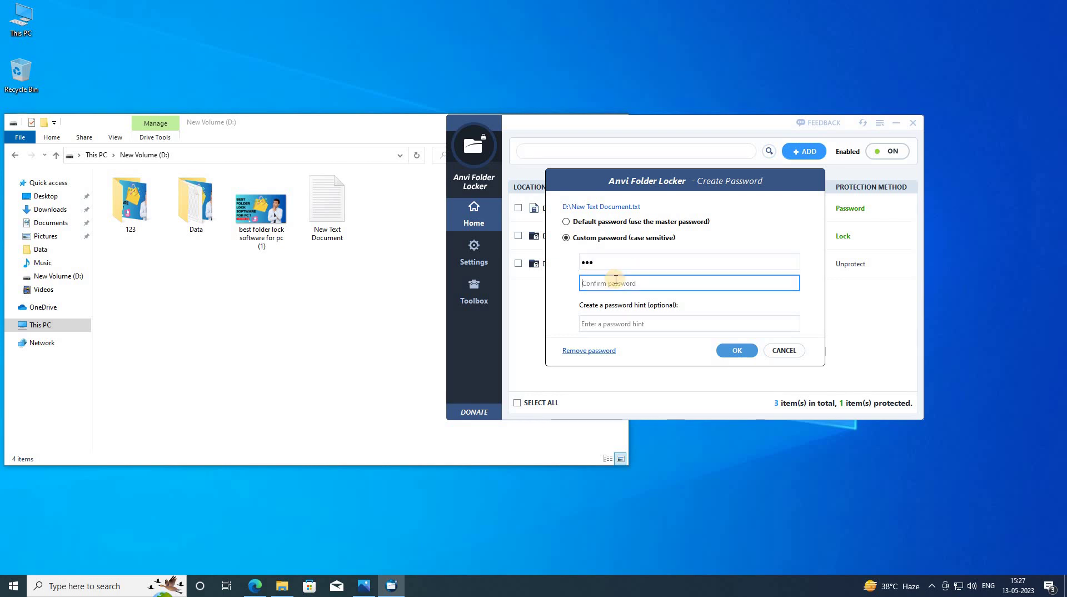
text(123)
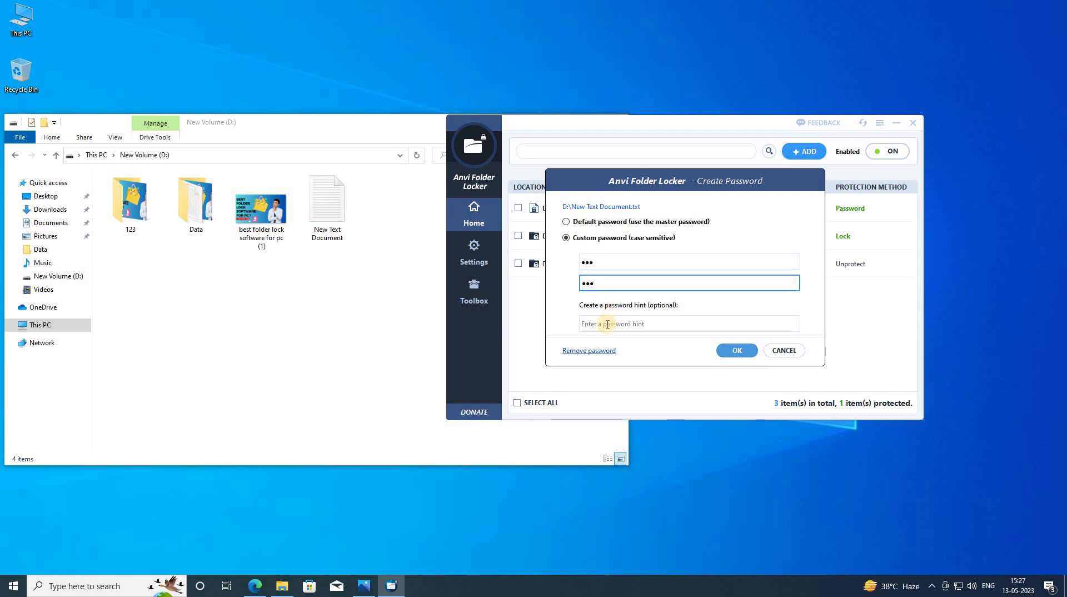
click(607, 324)
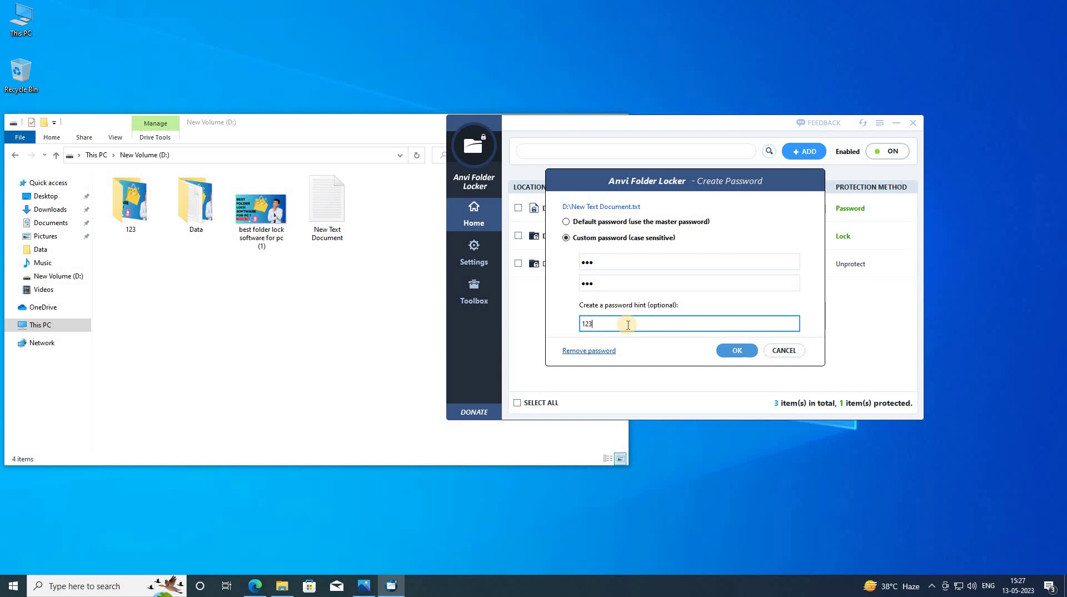
click(734, 351)
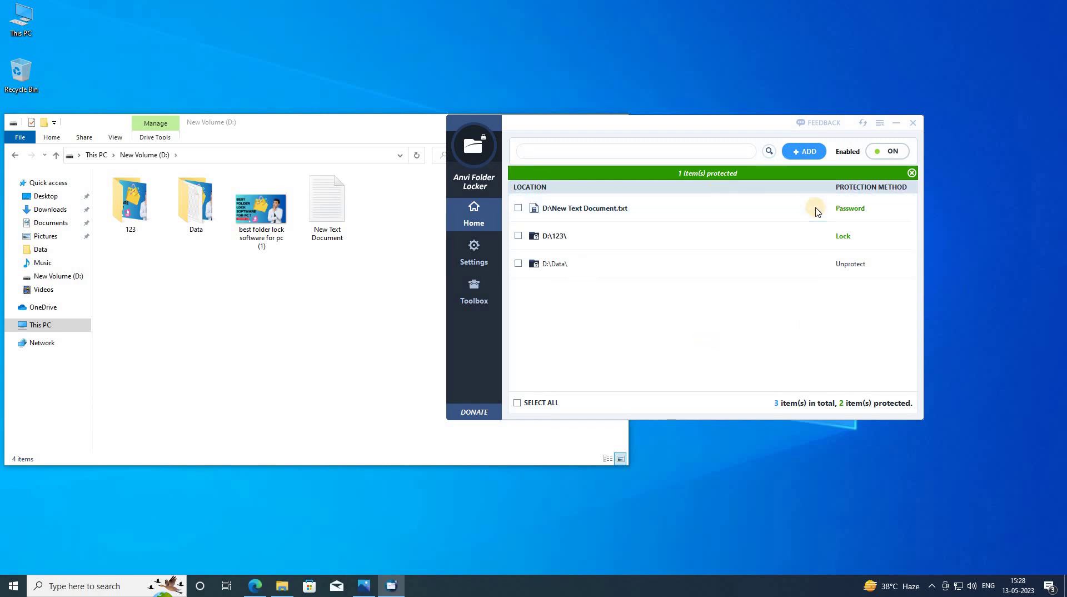
- Open New Text Document from D: by entering its password, then close Notepad
click(325, 231)
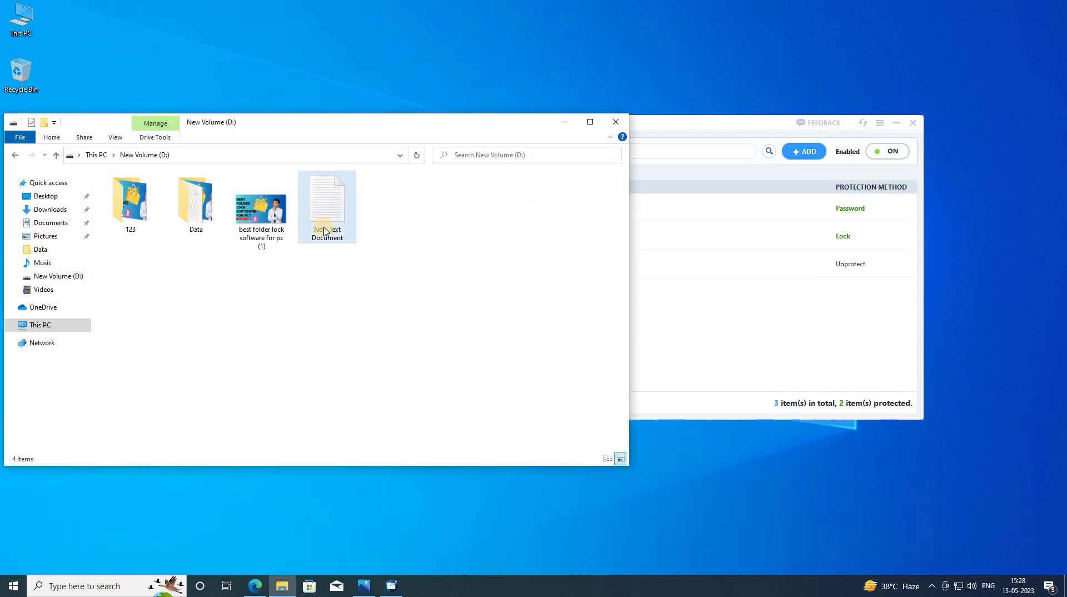
double_click(325, 231)
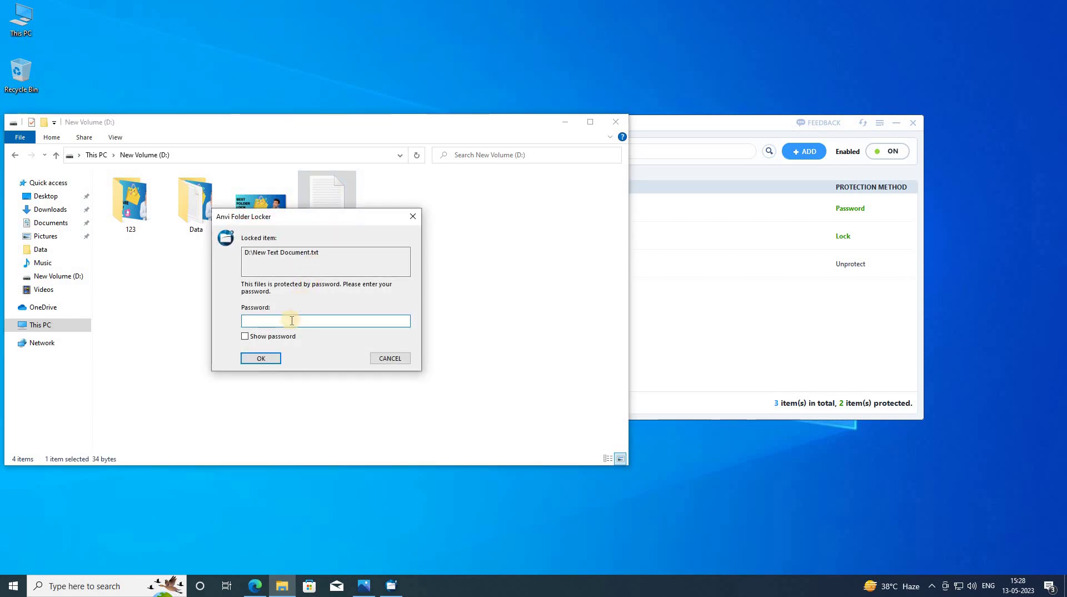
text(123)
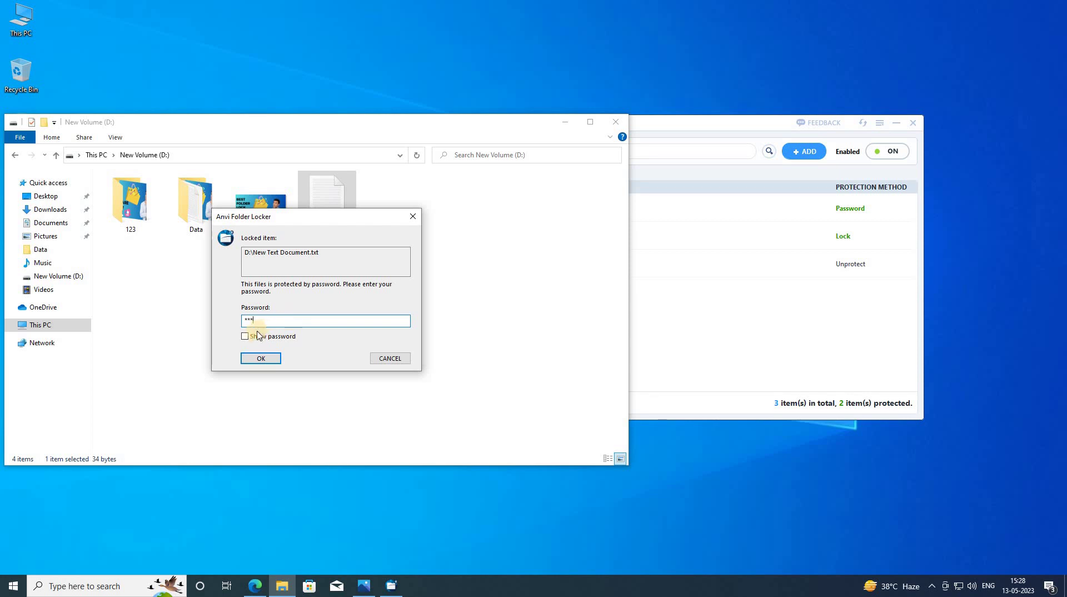
click(253, 337)
click(260, 359)
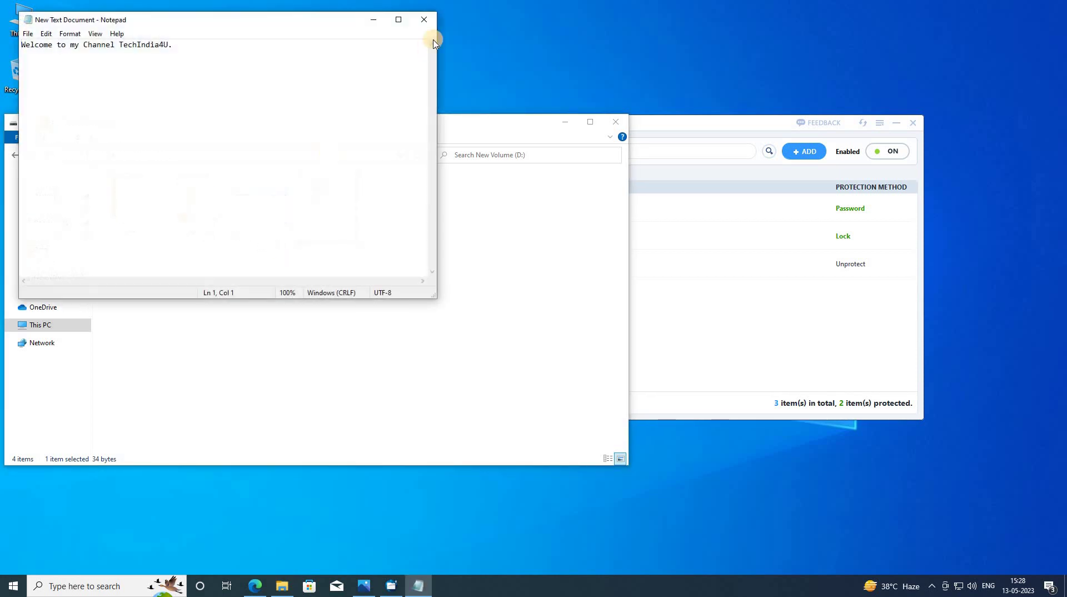
click(425, 23)
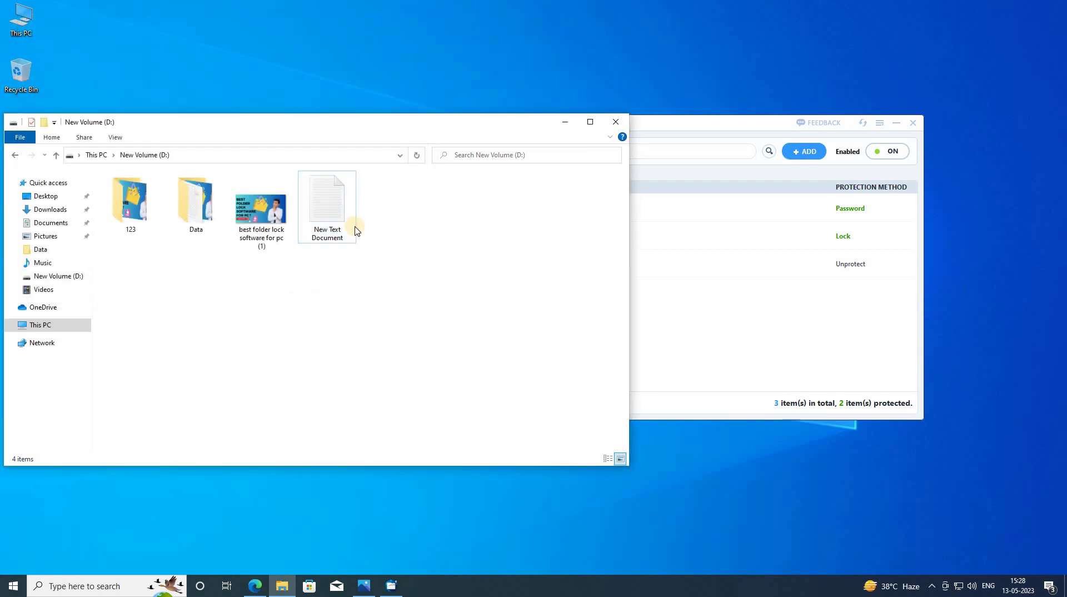
- Reopen and close New Text Document twice, checking its entry in the locker in between
double_click(331, 229)
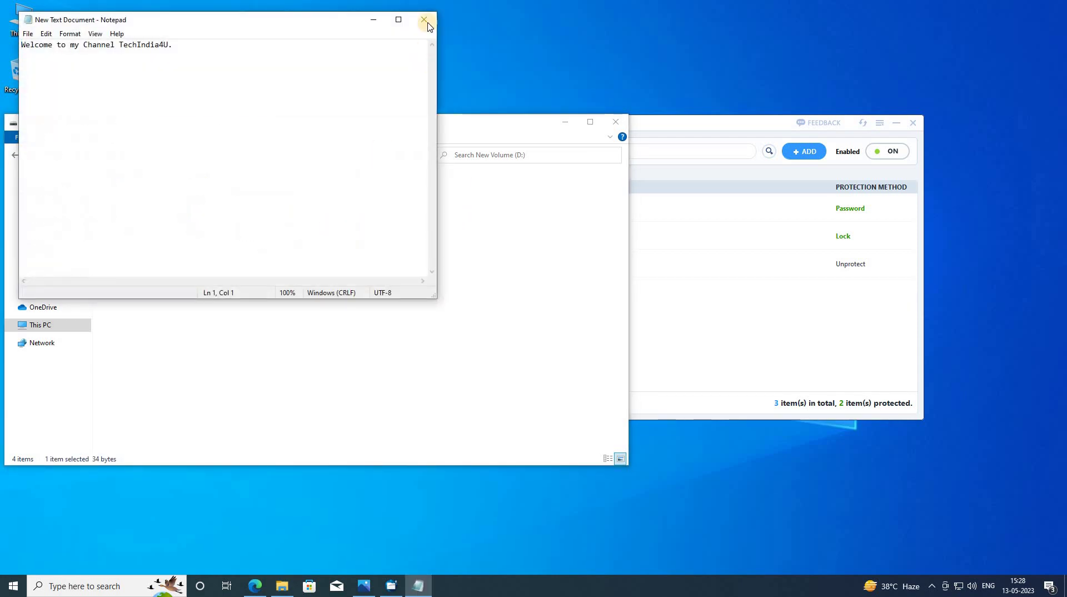
key(alt+F4)
click(870, 210)
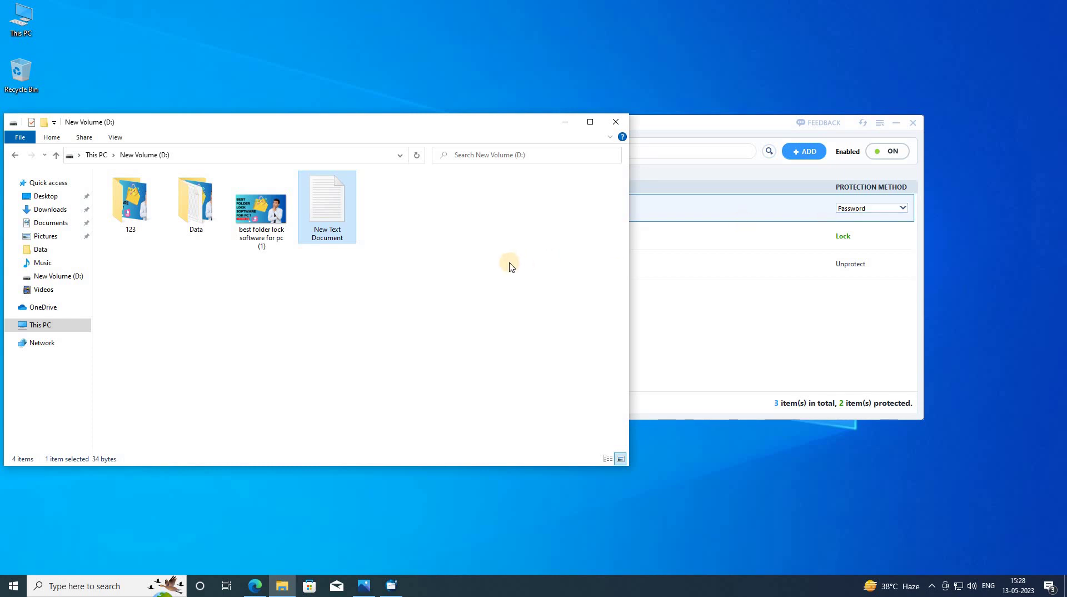
click(572, 188)
double_click(325, 228)
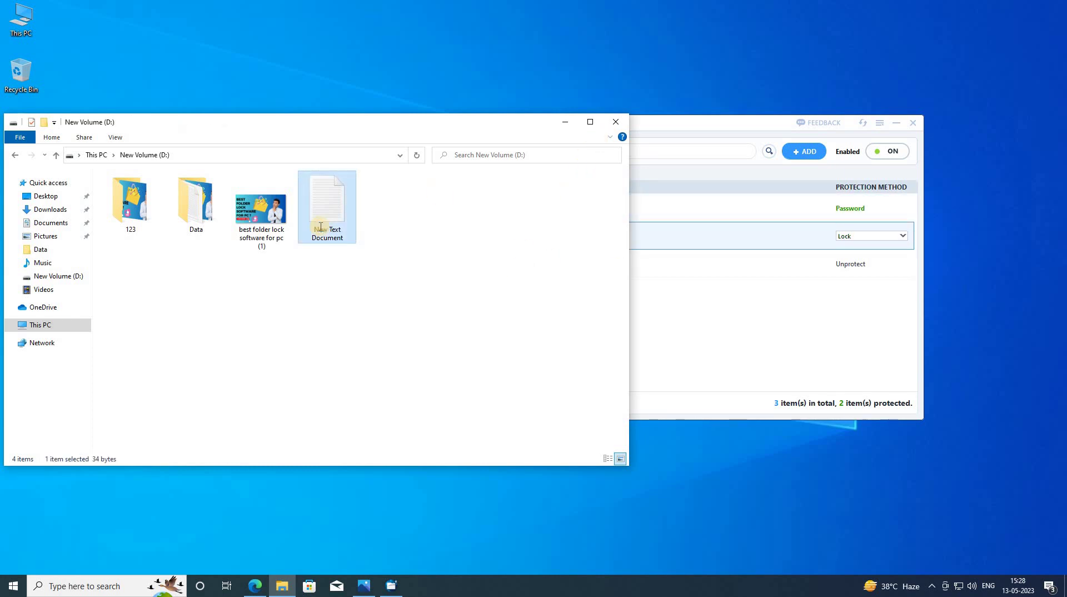
key(alt+F4)
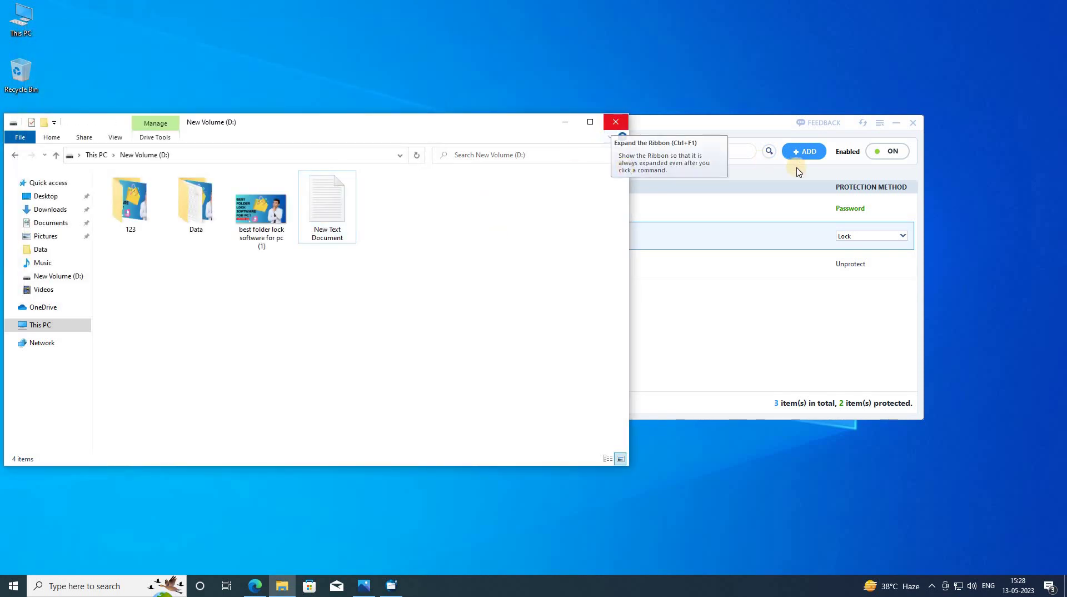
click(888, 155)
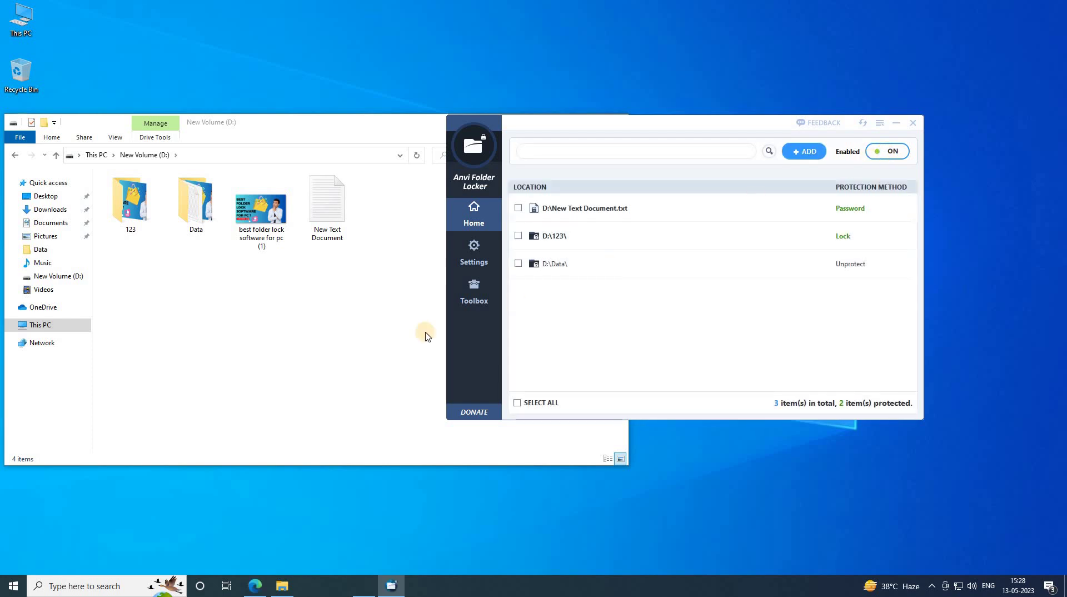
click(329, 228)
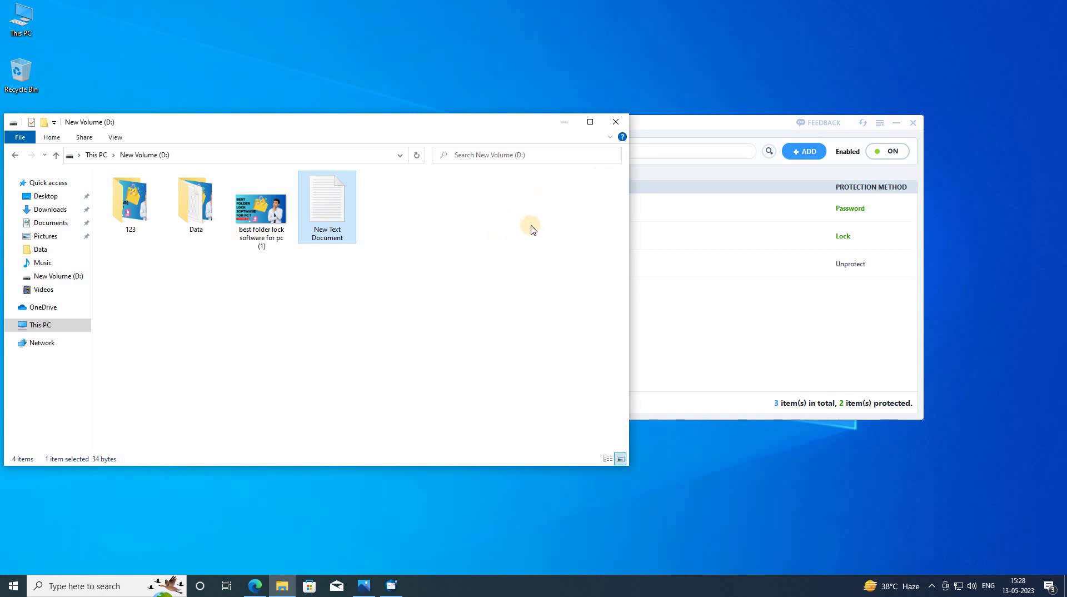
- Set New Text Document.txt's Protection Method back to Unprotect
click(852, 209)
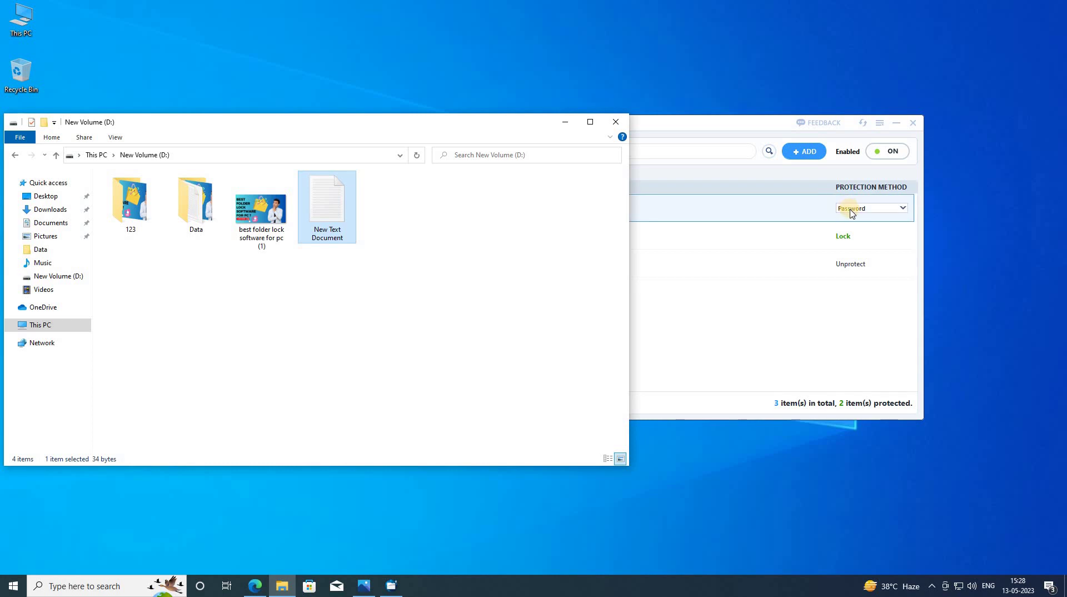
click(849, 219)
click(849, 208)
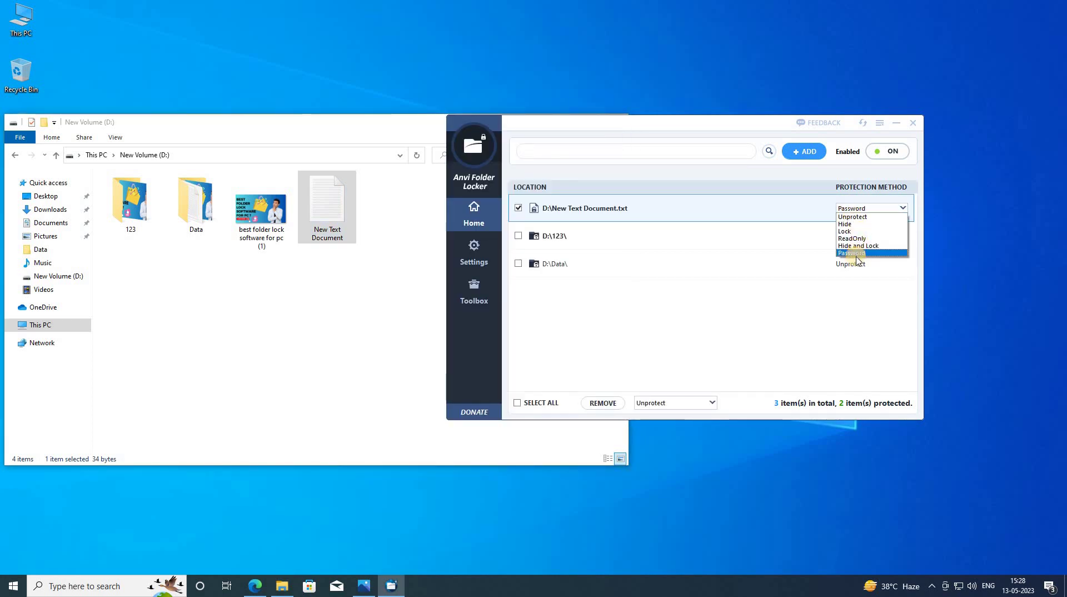
click(846, 217)
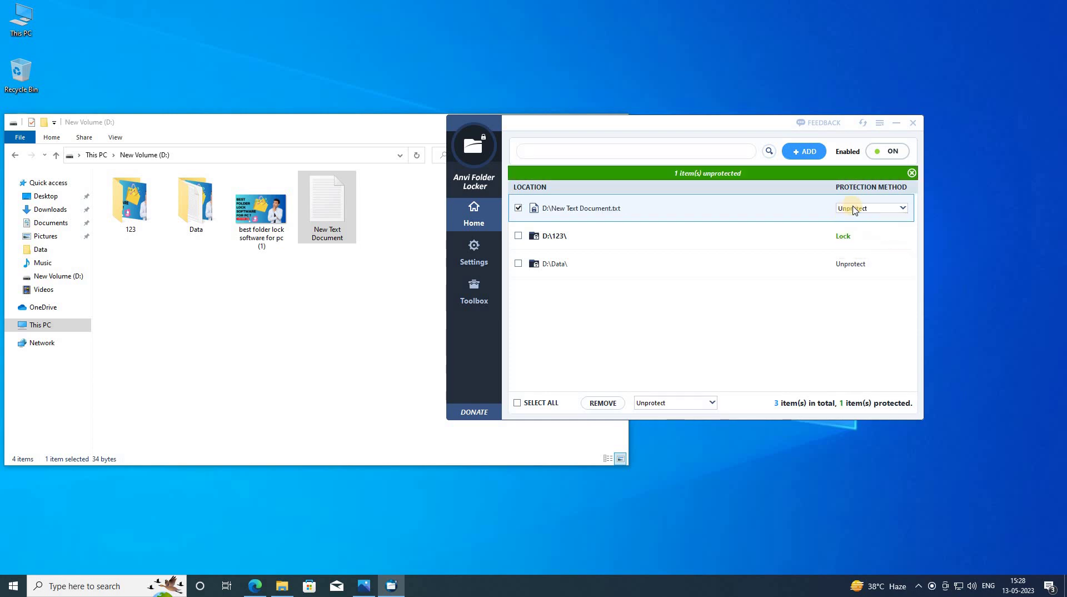
- Choose Password and Custom password for the text file again, then cancel the Create Password dialog
click(855, 209)
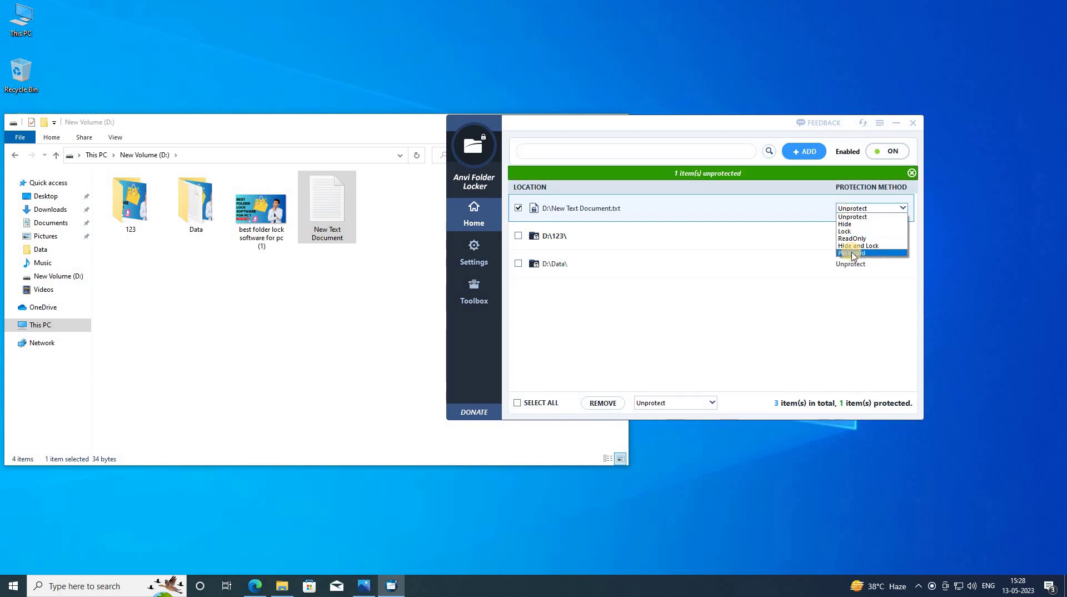
click(850, 249)
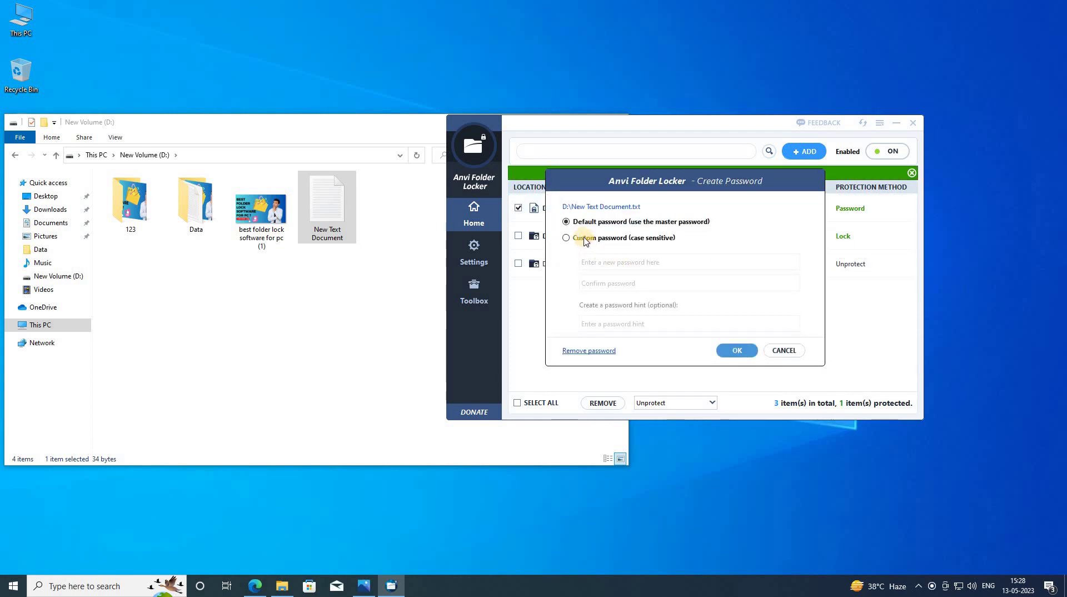
click(586, 242)
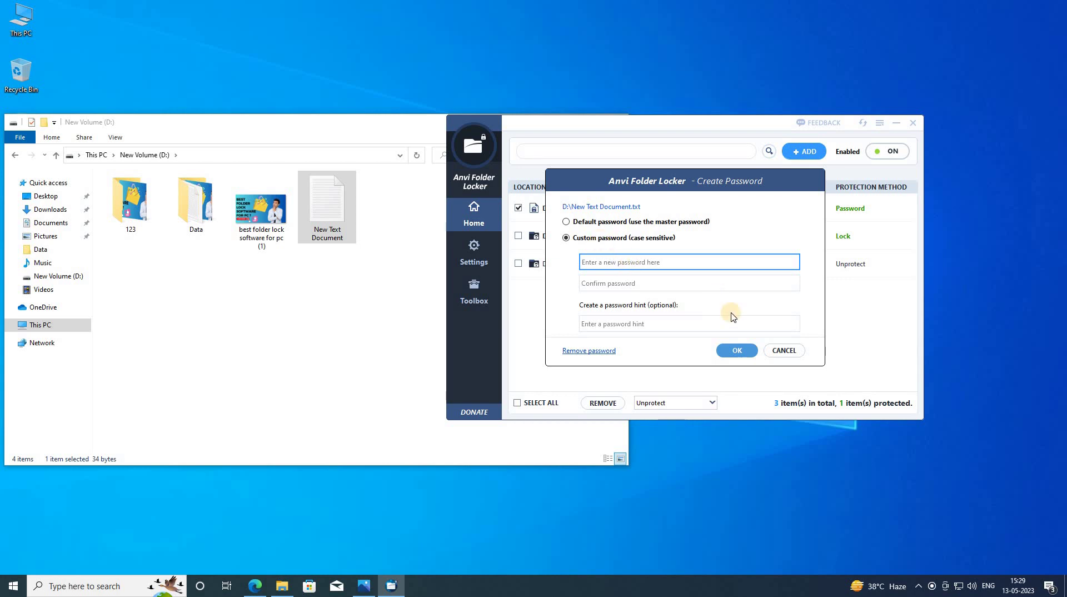
click(784, 350)
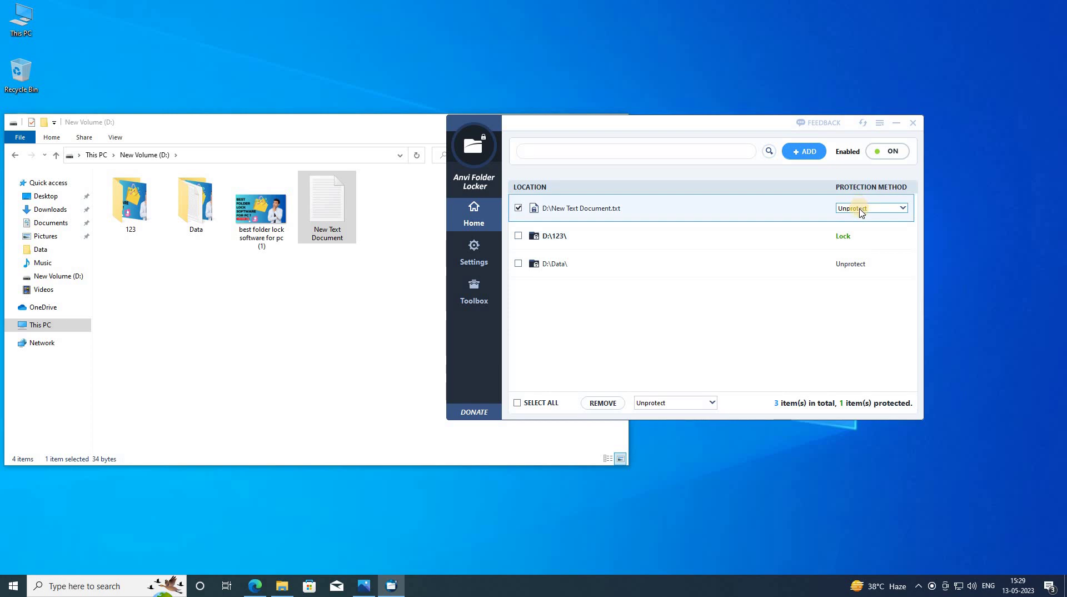
click(860, 213)
- Keep New Text Document.txt unprotected, briefly toggling folder protection off and back on
click(859, 217)
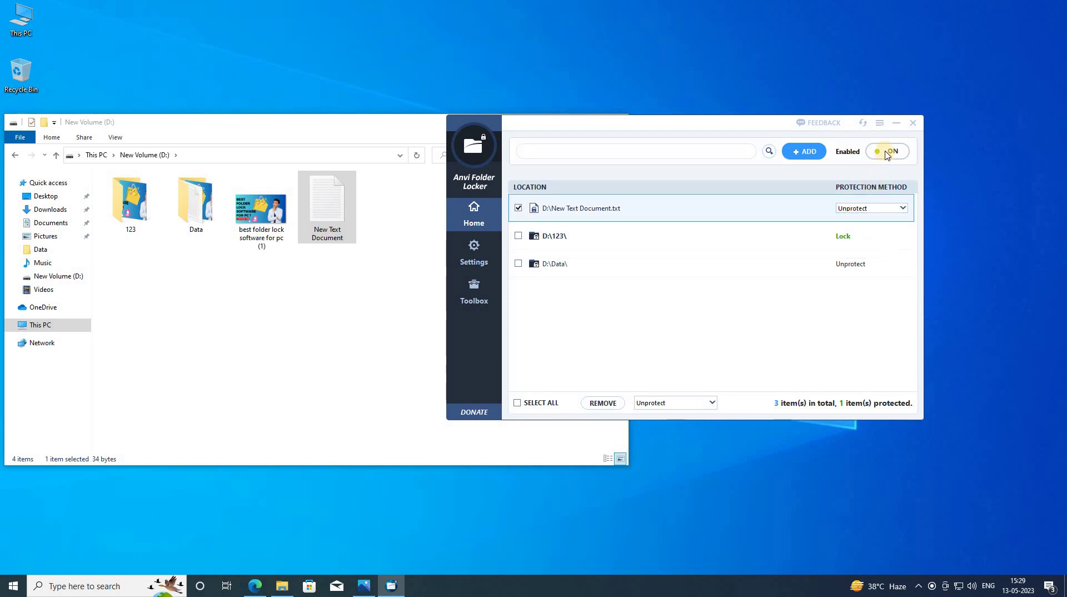
click(887, 152)
click(888, 154)
click(519, 210)
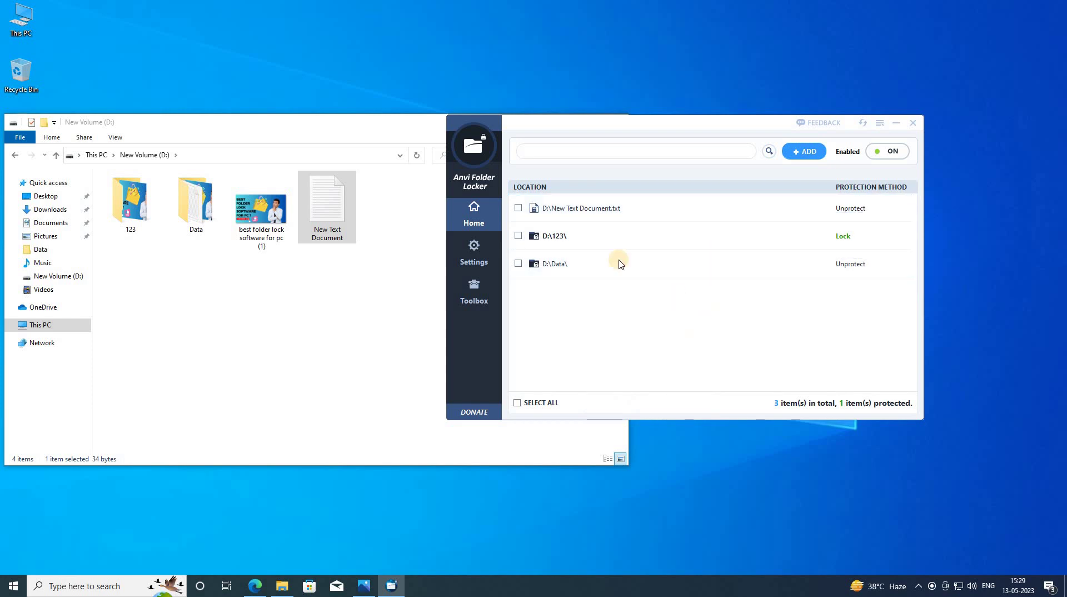
click(518, 209)
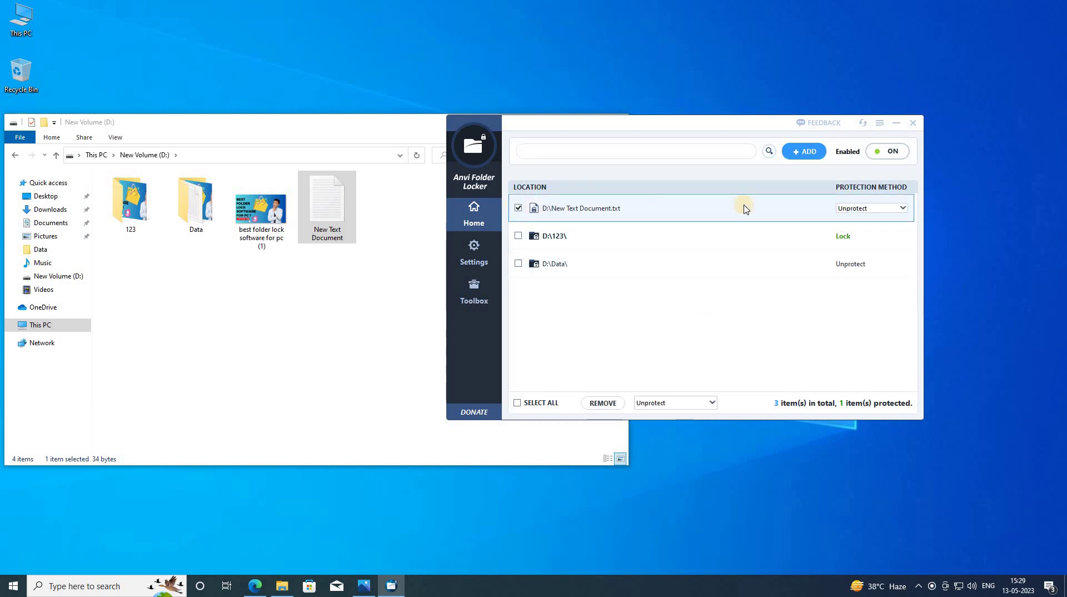
click(877, 210)
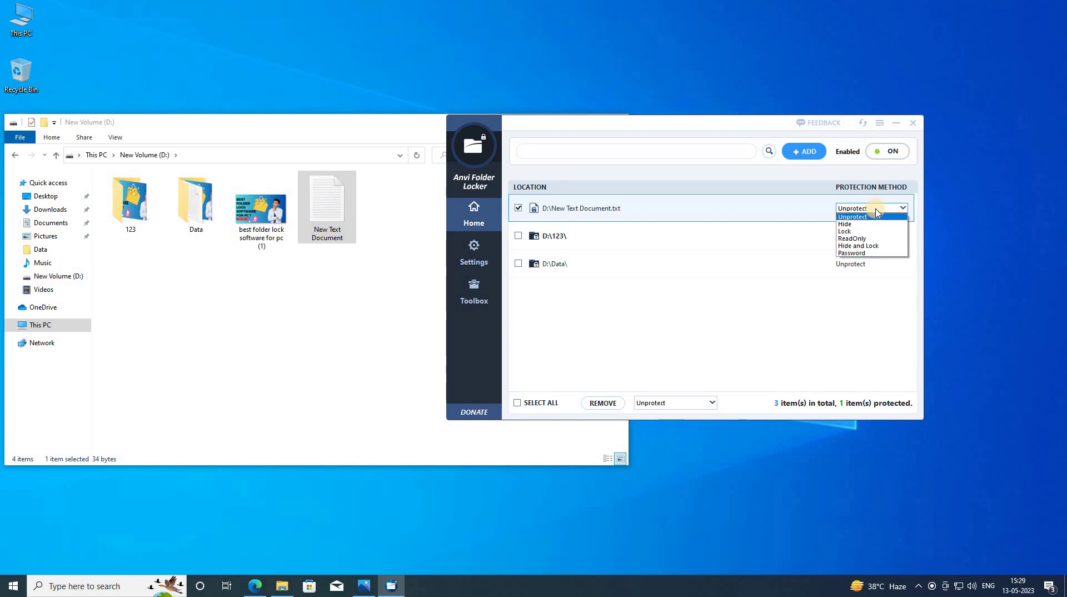
click(876, 215)
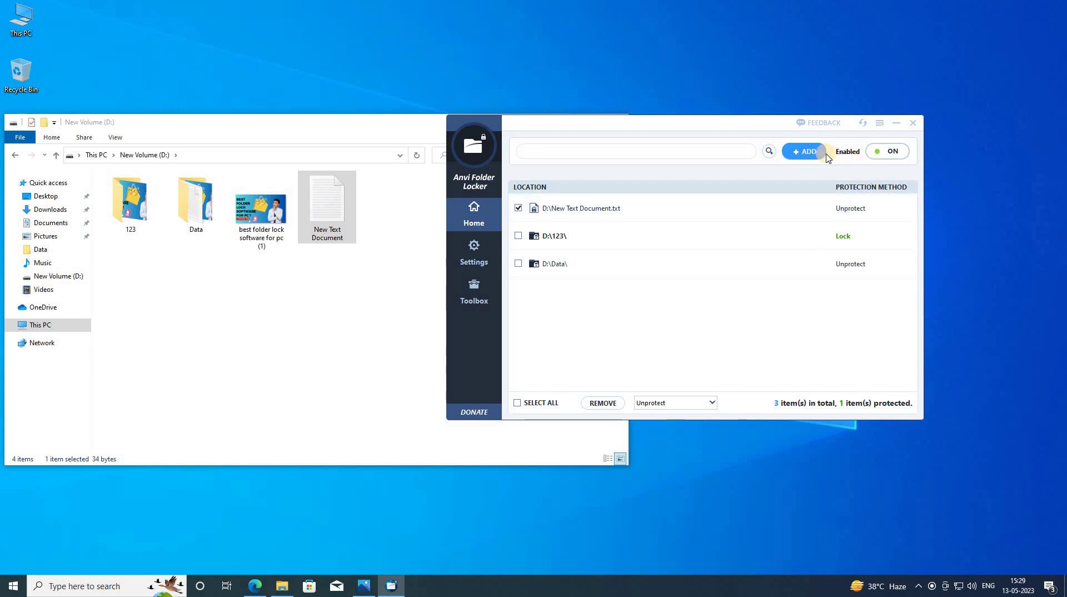
- Remove the New Text Document.txt row from the list and switch protection to Disabled
click(518, 210)
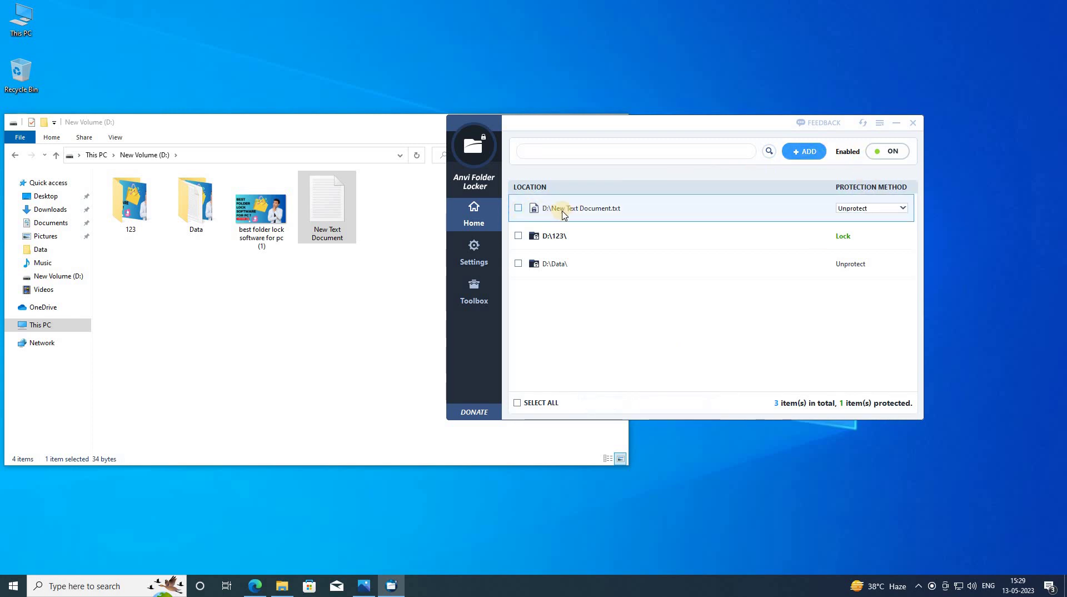
click(587, 215)
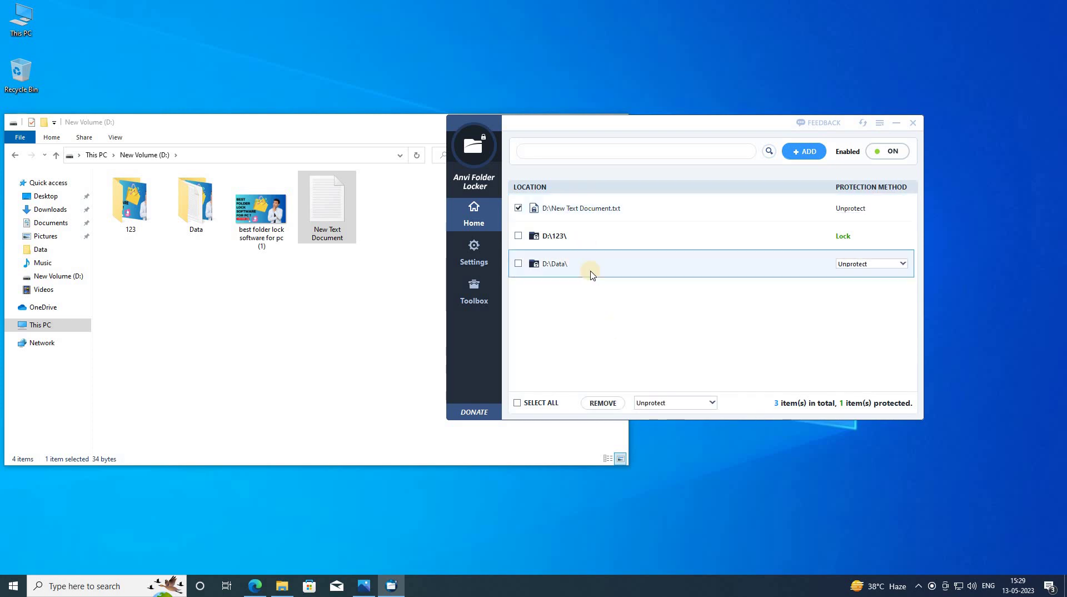
click(538, 215)
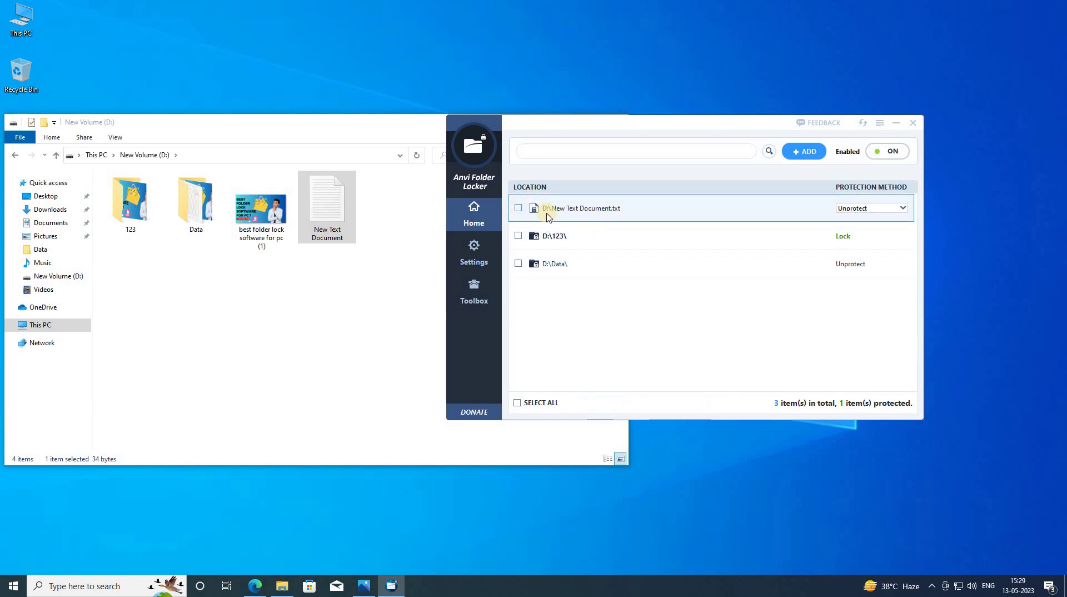
click(519, 210)
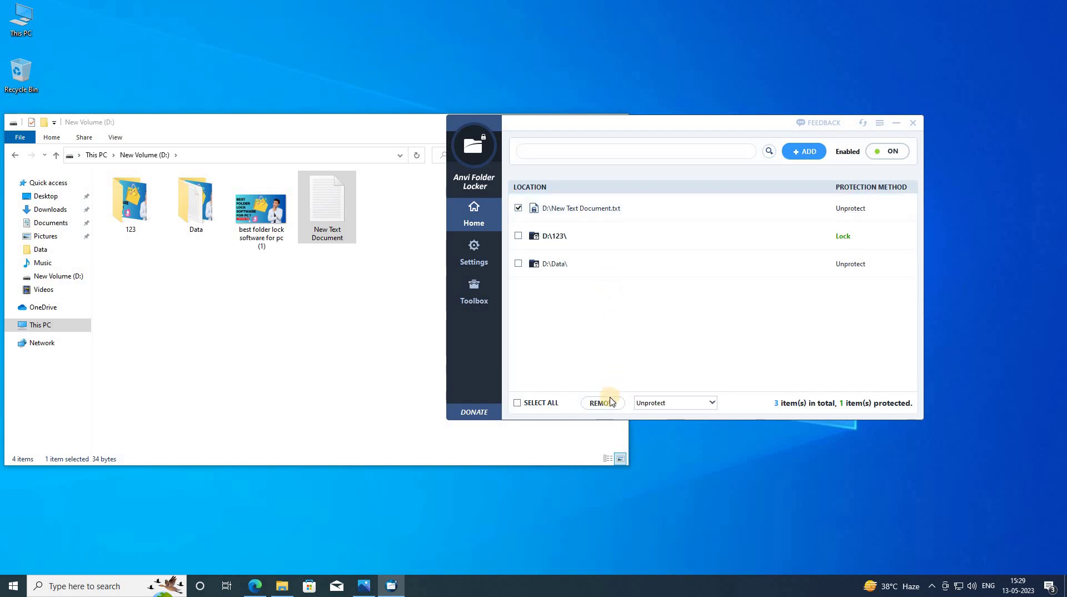
click(603, 403)
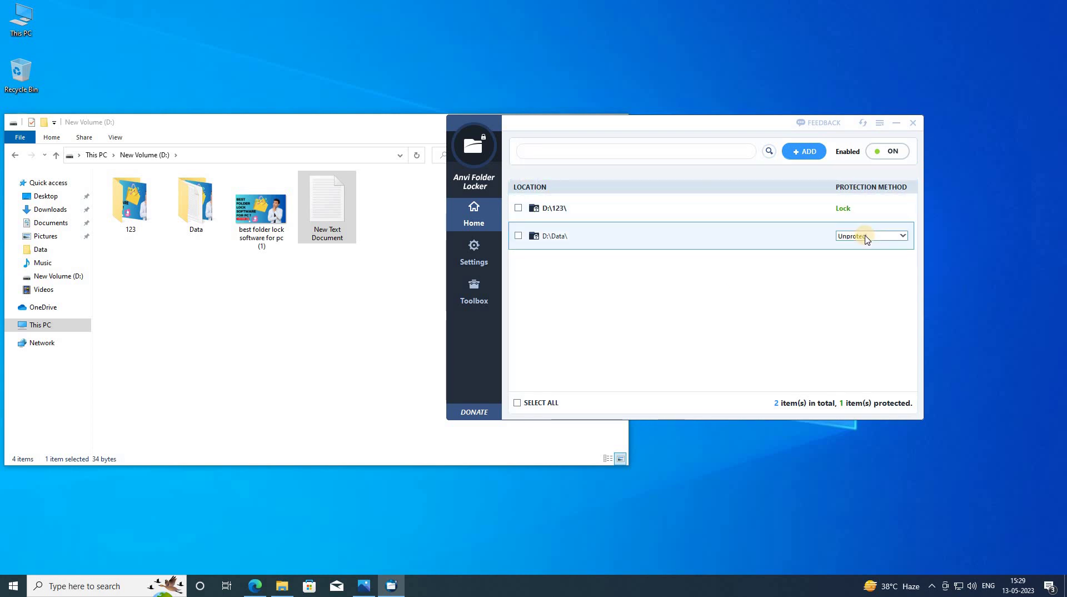
click(867, 235)
click(852, 208)
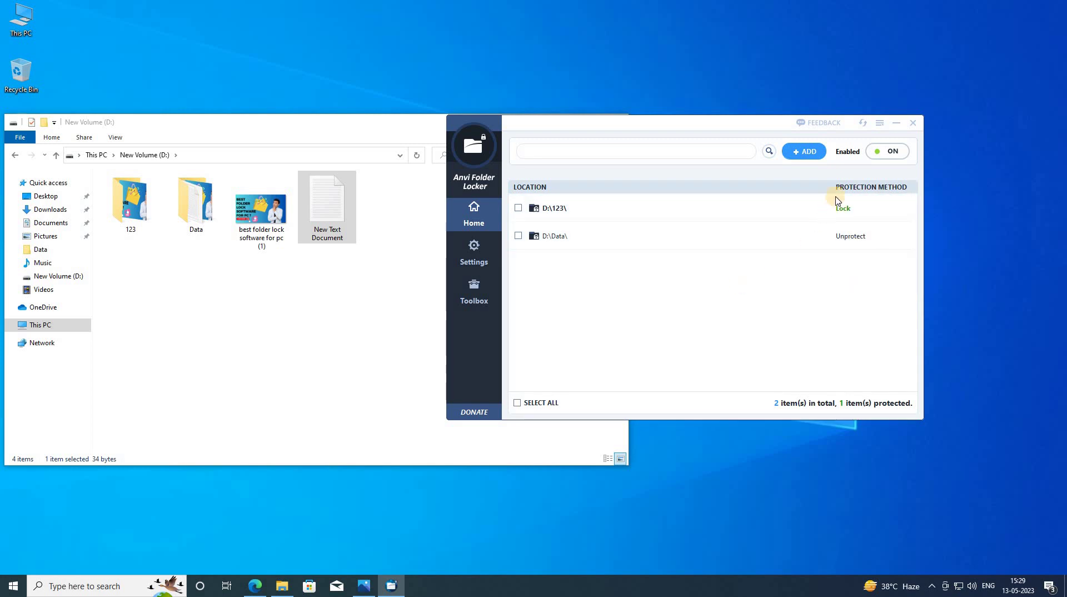
click(893, 153)
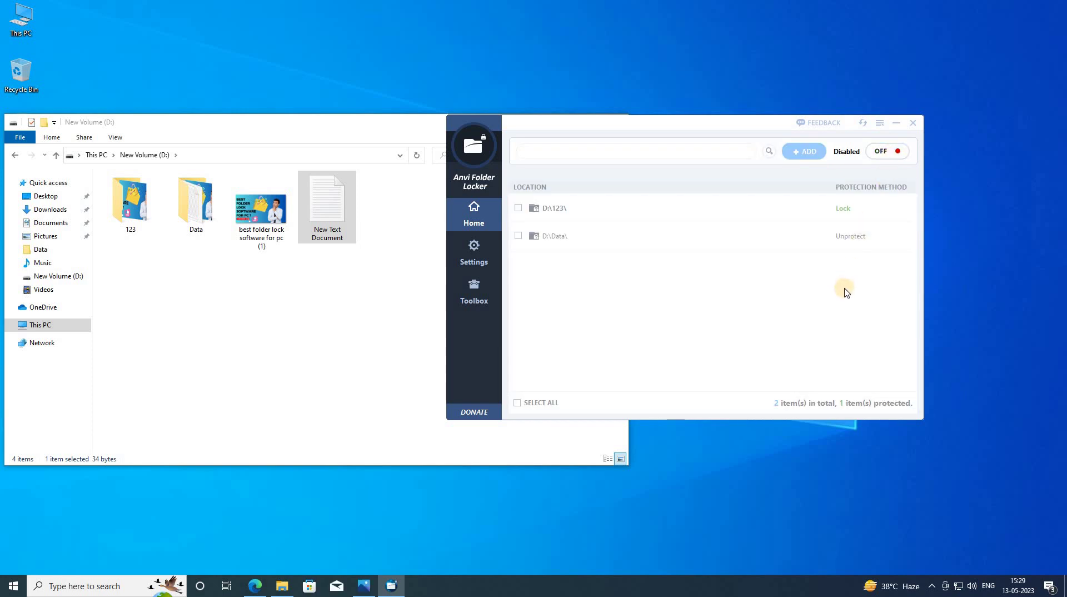
- Close Folder Locker and browse a new Explorer window to This PC > New Volume (D:) > Data
click(912, 122)
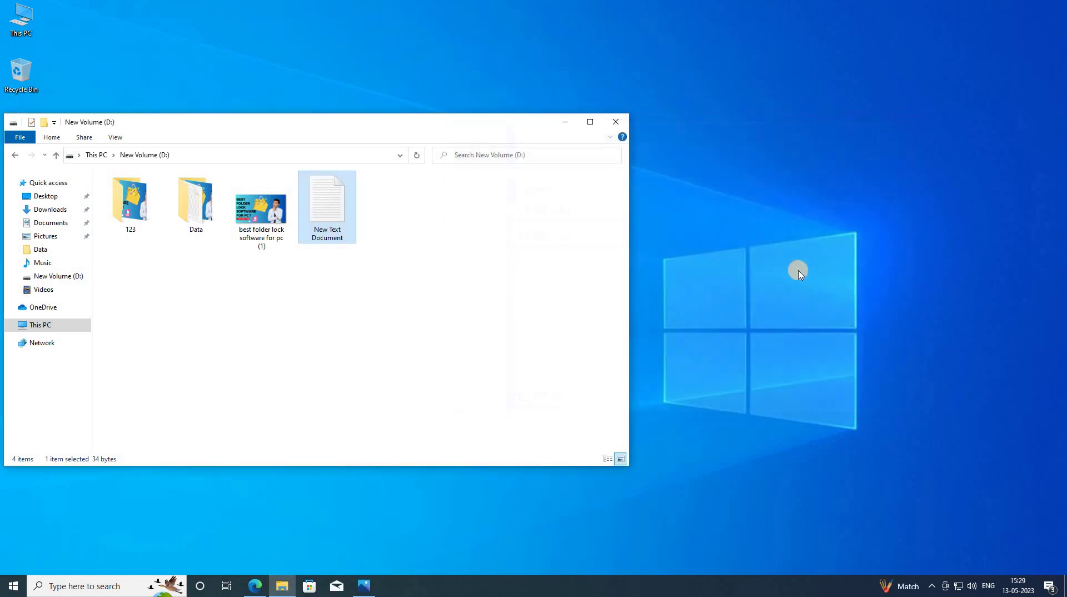
click(271, 269)
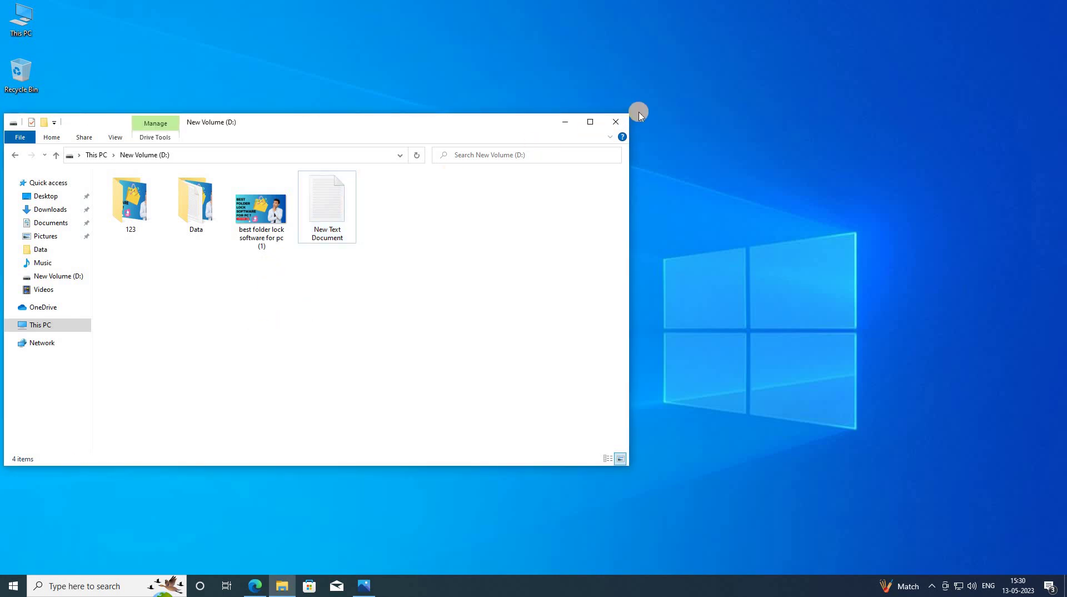
key(alt+F4)
click(282, 586)
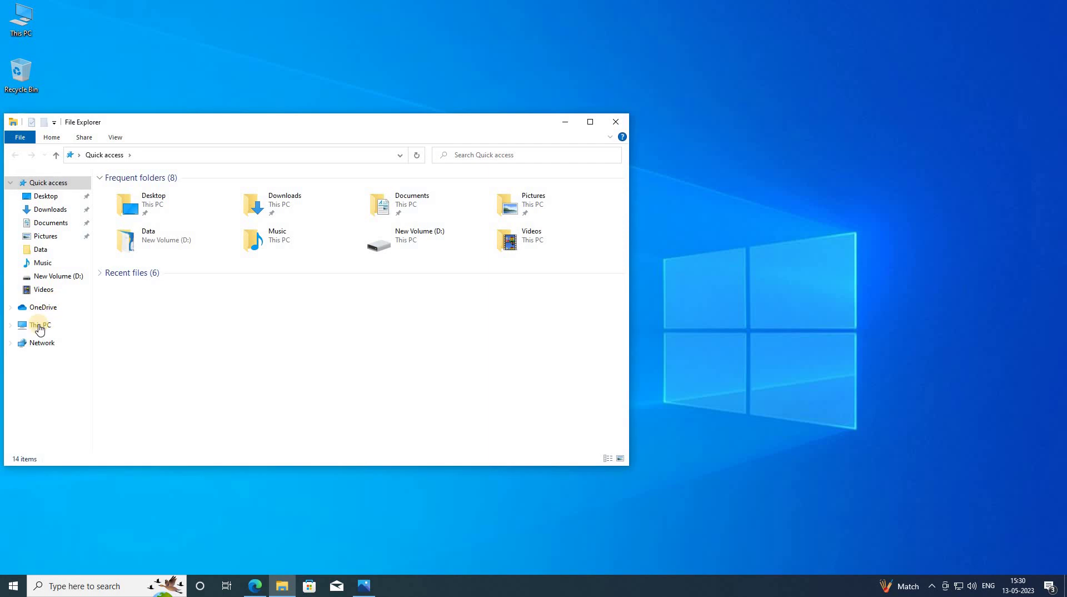
click(84, 324)
double_click(293, 317)
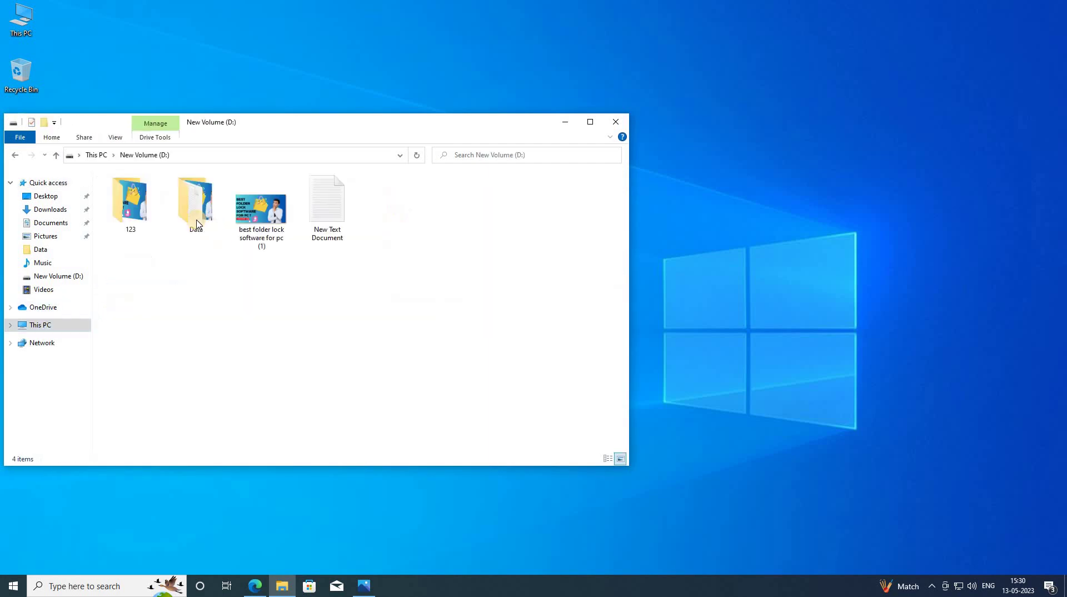
double_click(195, 208)
- Add text to New Text Document in Notepad, save and close it, then return to New Volume (D:)
double_click(263, 214)
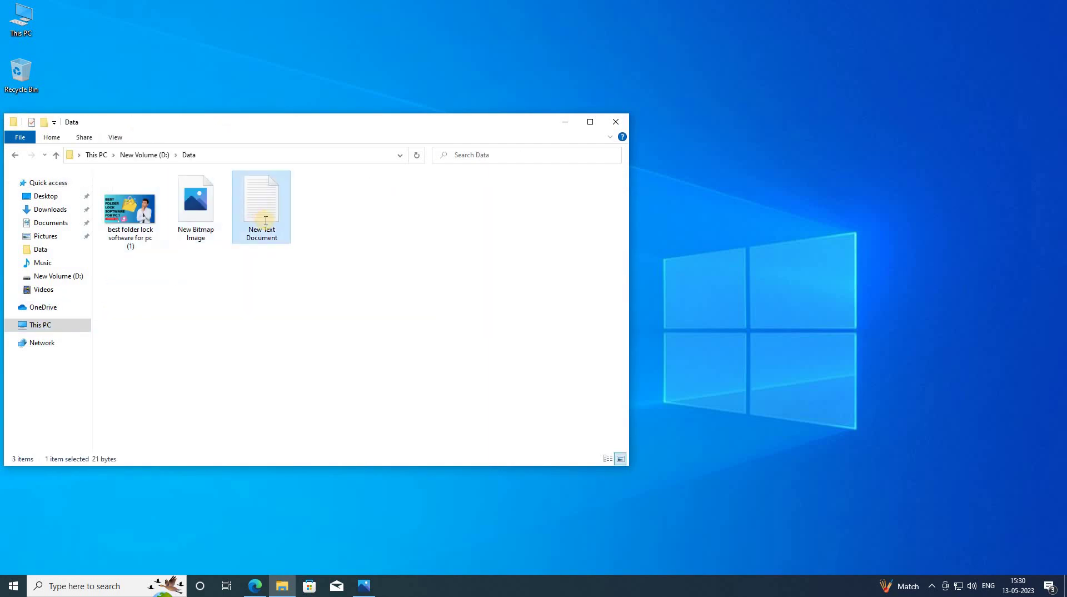
text(m,bak,)
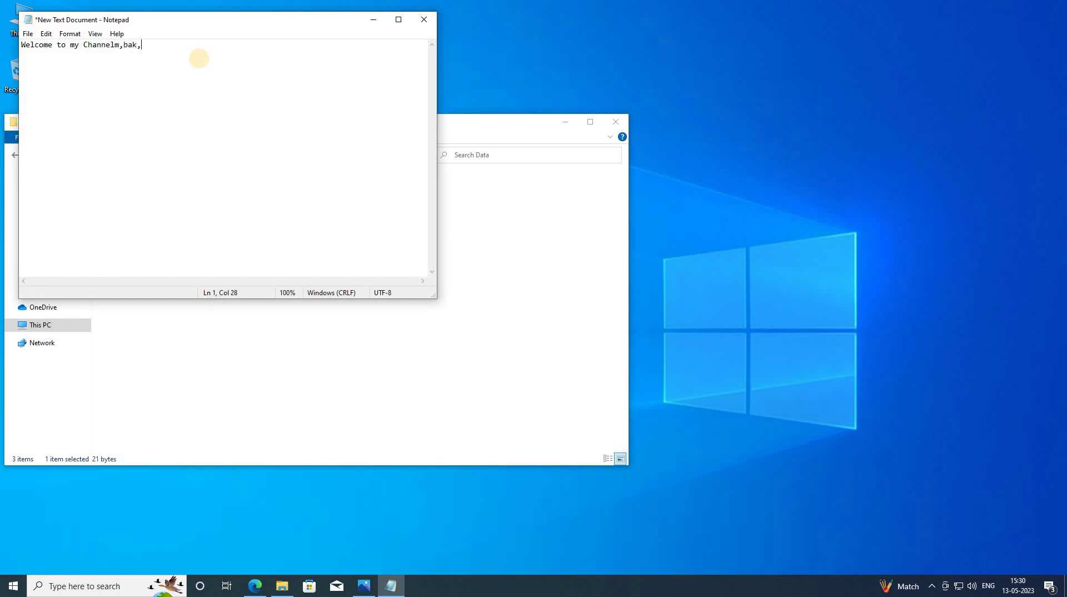
text(b,vknkvn)
click(29, 35)
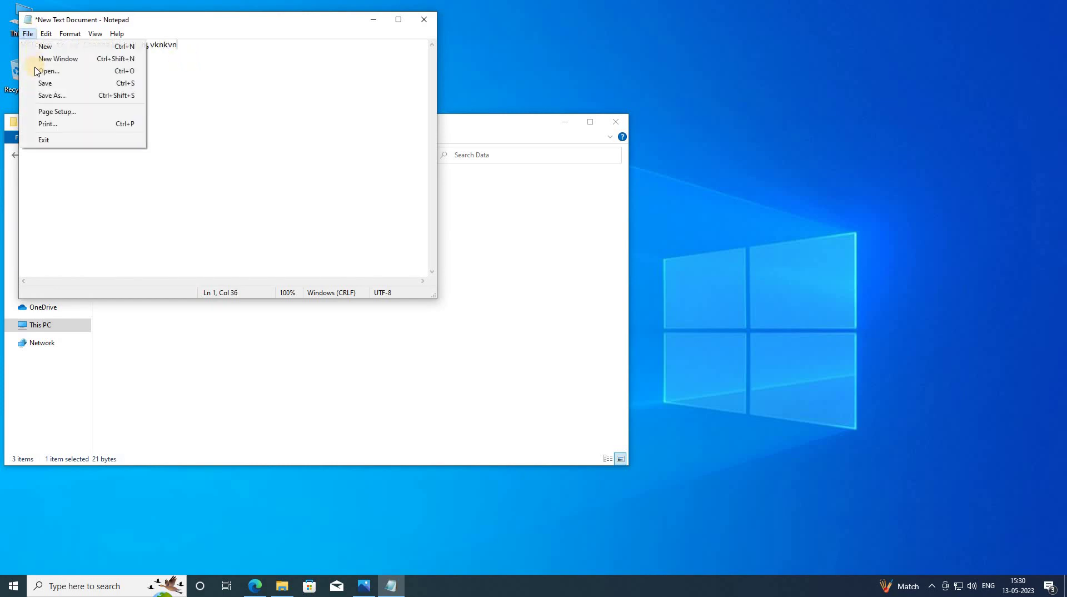
click(34, 84)
click(425, 23)
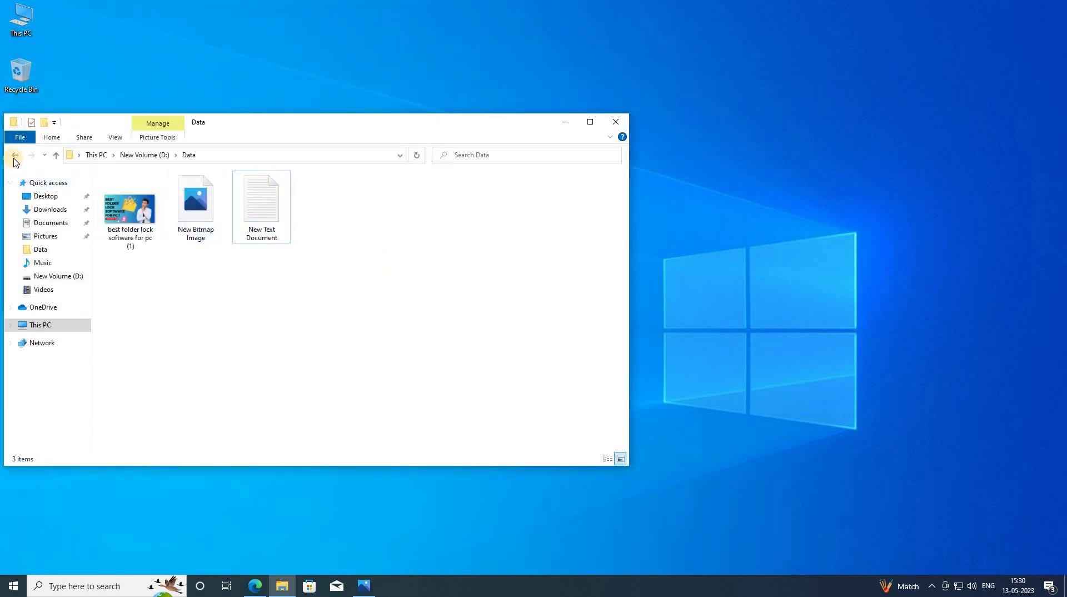
click(14, 158)
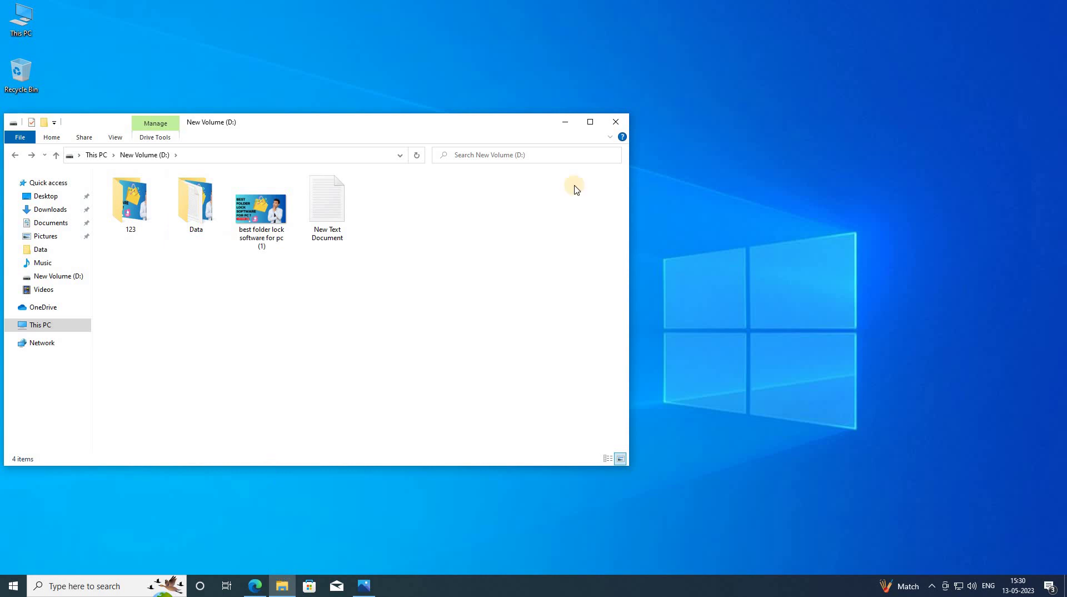
- Relaunch Anvi Folder Locker from the desktop, log in with the password, and switch protection to Enabled
click(567, 122)
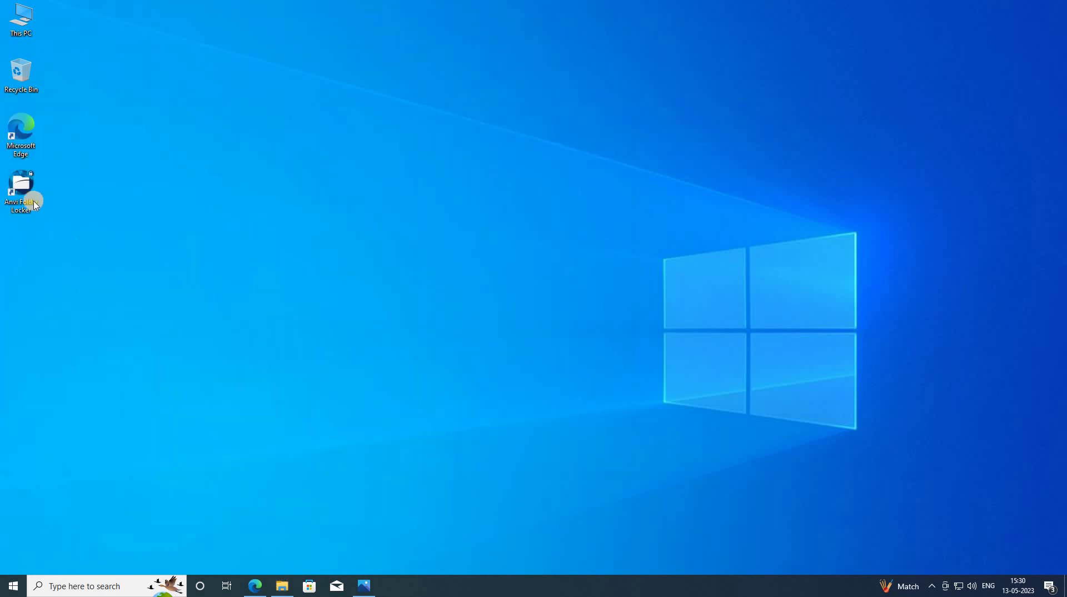
double_click(33, 203)
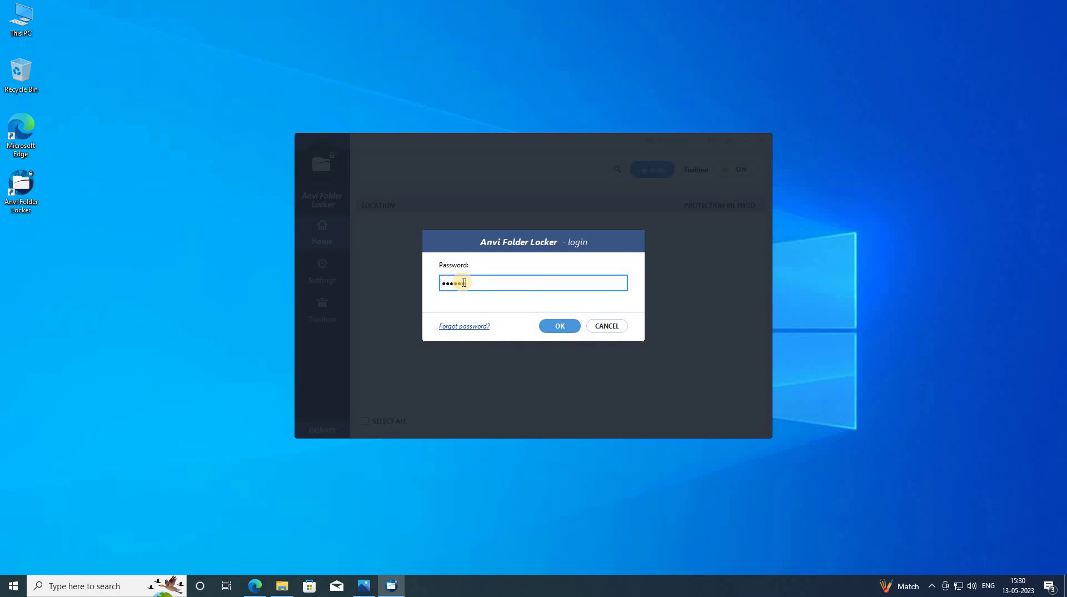
text(**)
click(562, 327)
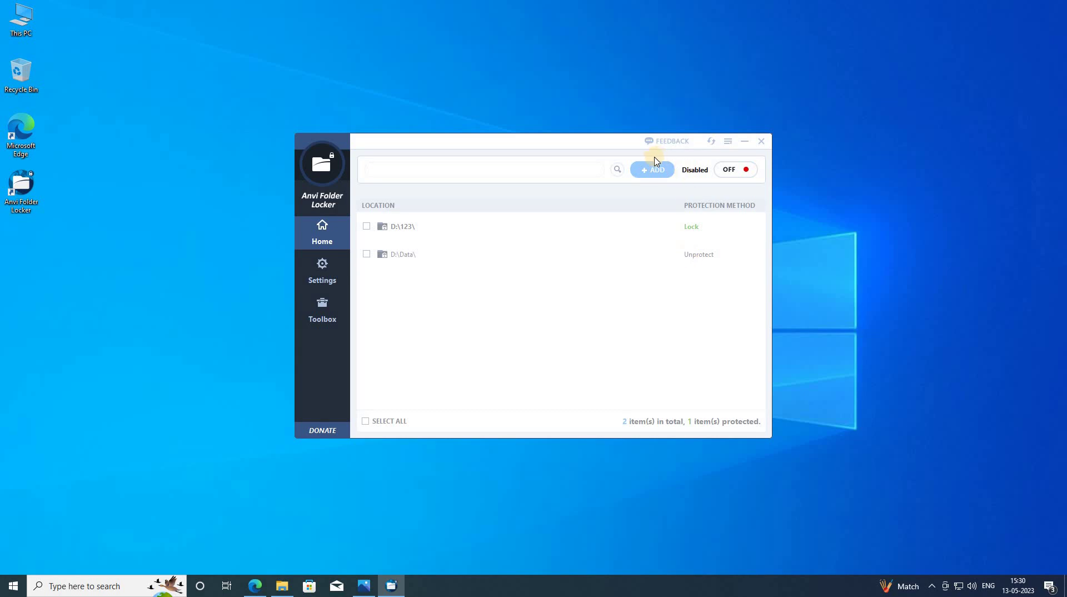
click(731, 172)
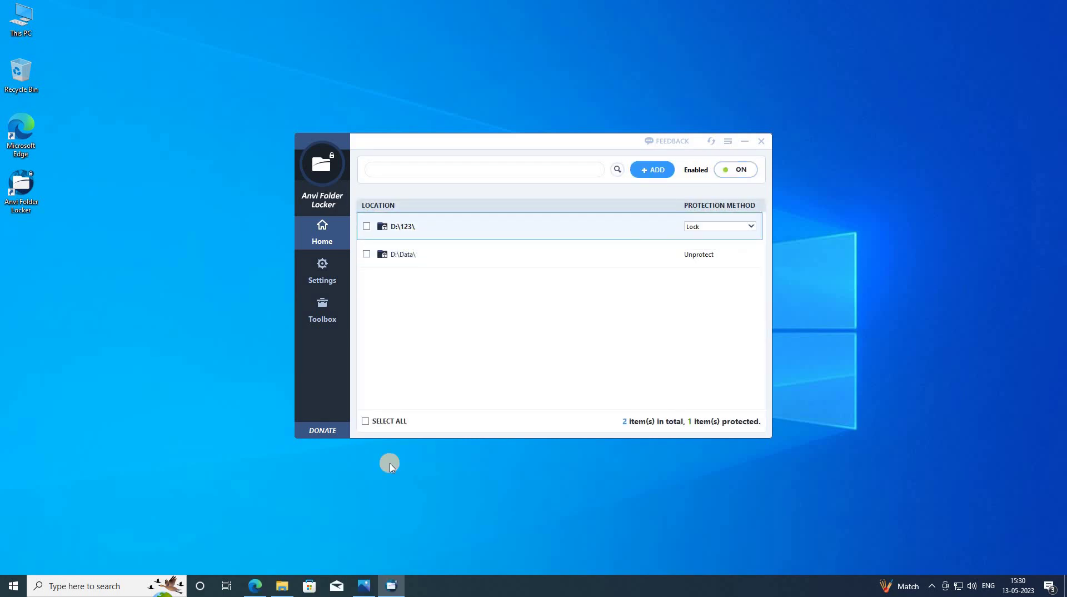
- Try opening the locked 123 folder on D: and dismiss the locked-folder warning
click(279, 585)
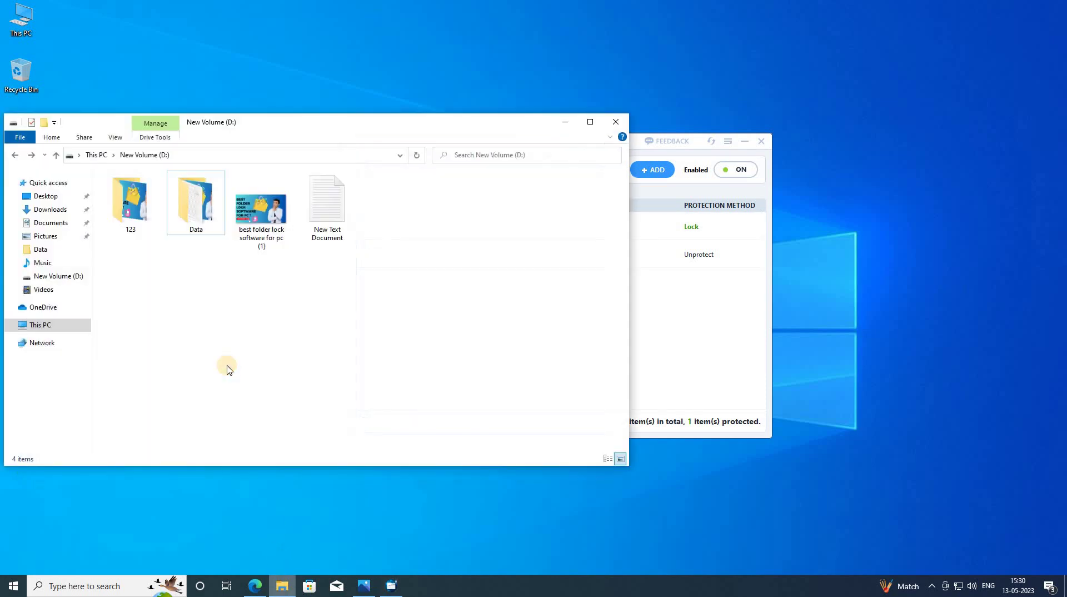
double_click(127, 207)
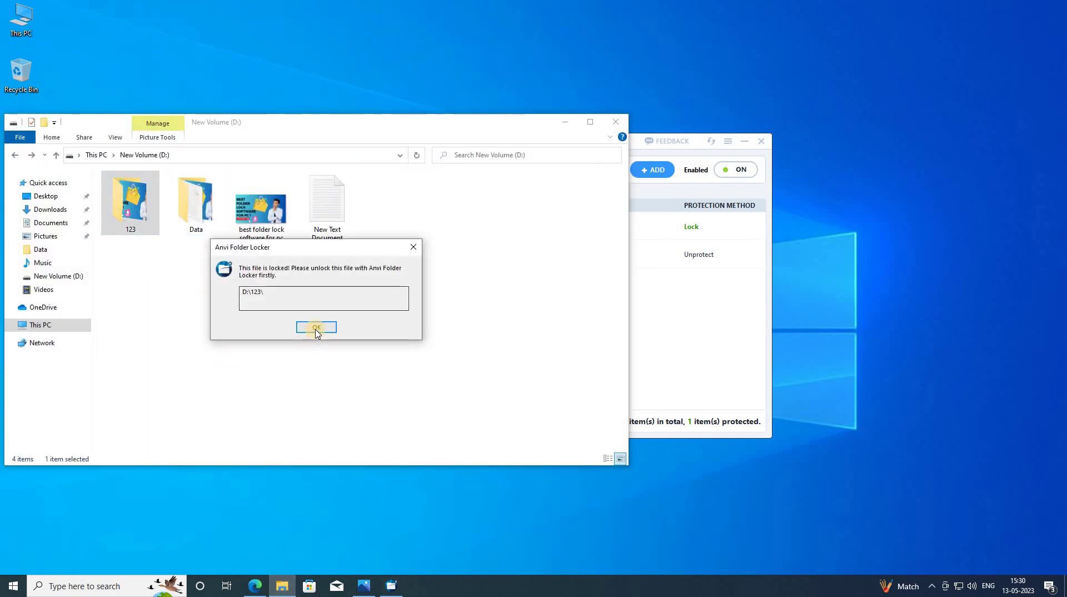
click(316, 328)
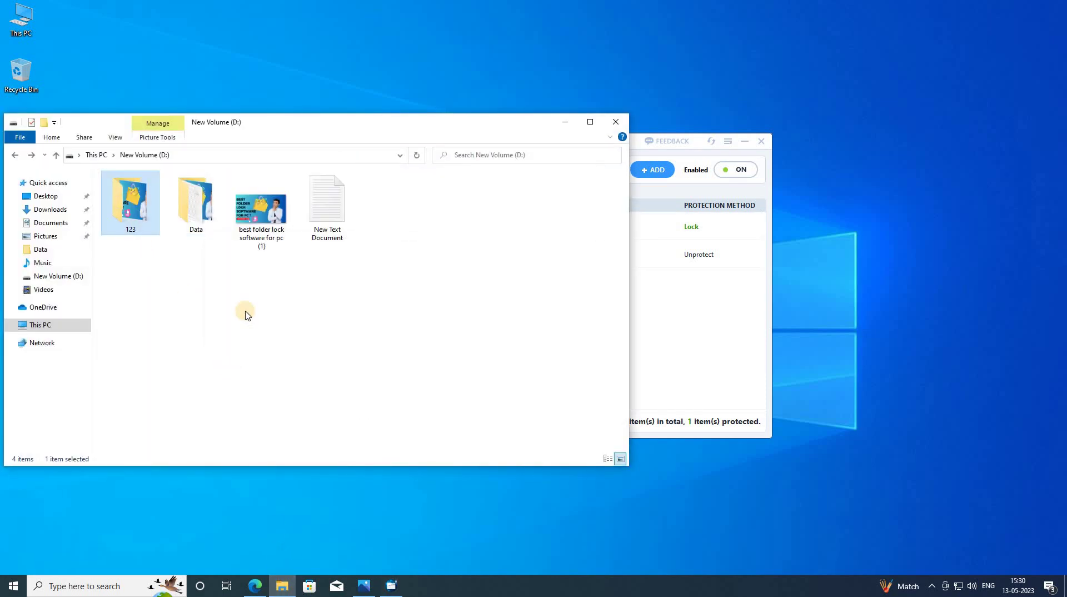
click(698, 324)
click(512, 279)
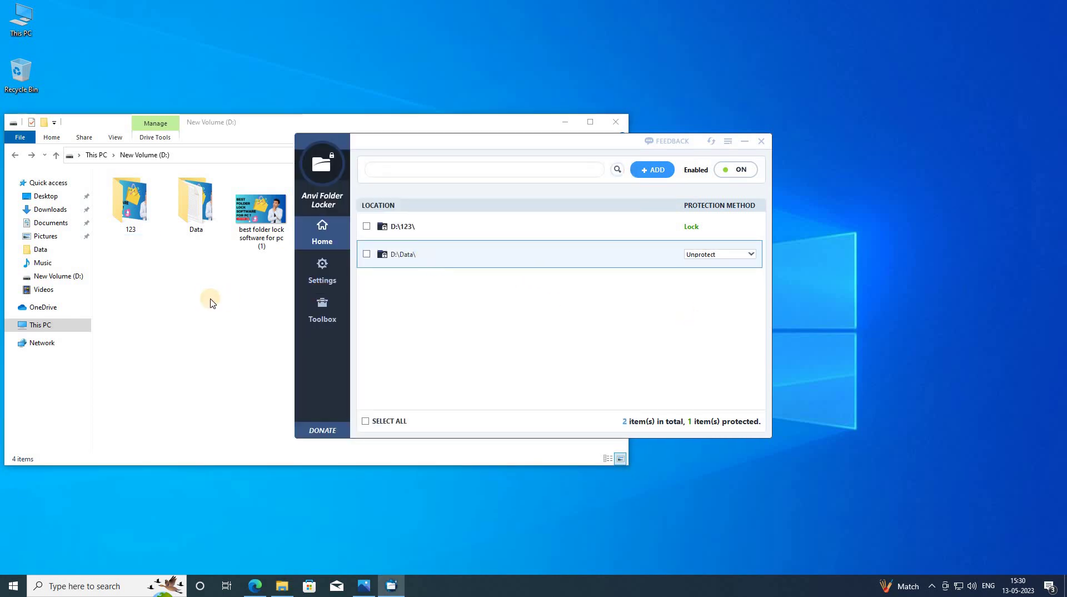
click(206, 229)
click(679, 302)
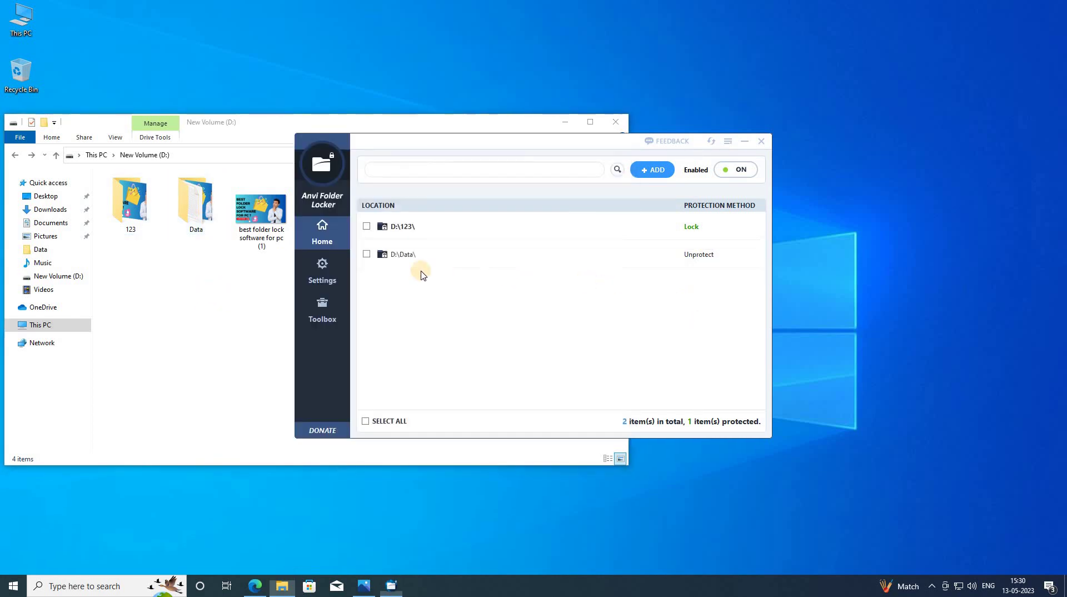
- Open the Data folder and view New Bitmap Image, closing the image viewer each time
double_click(204, 220)
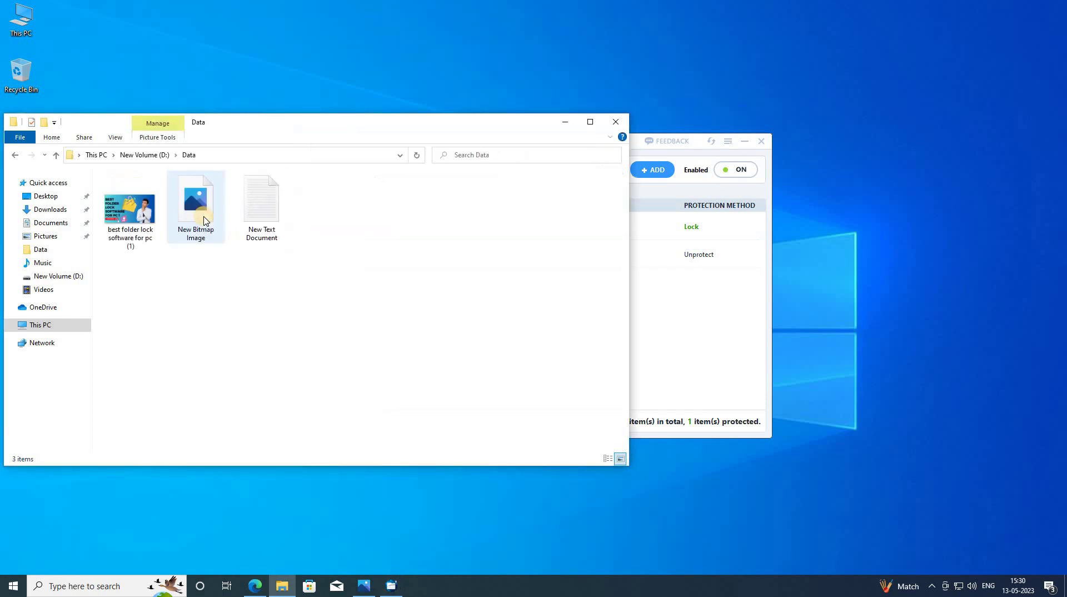
double_click(129, 226)
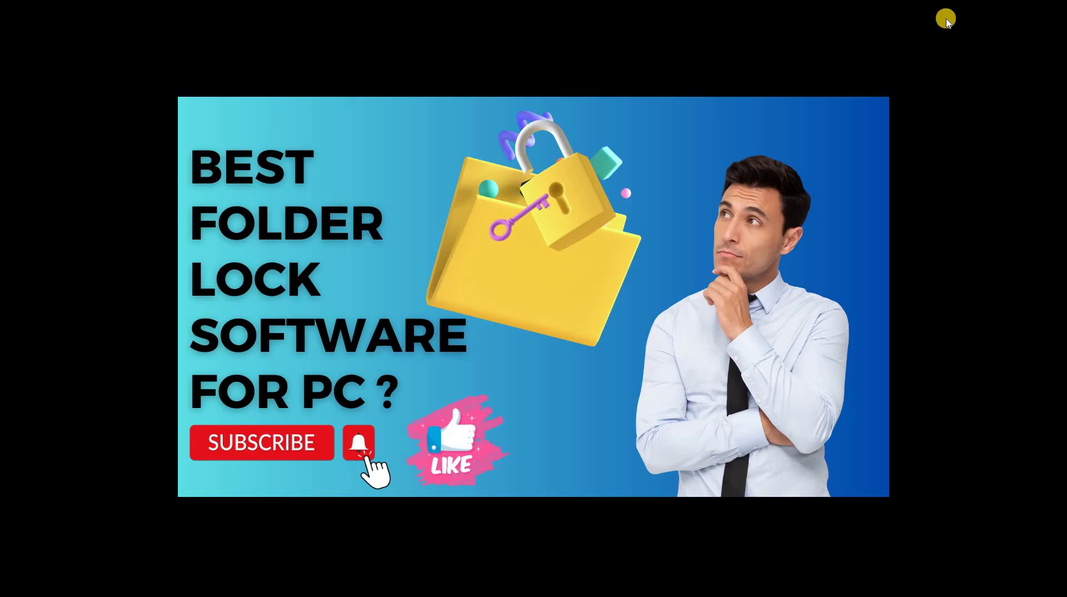
click(953, 24)
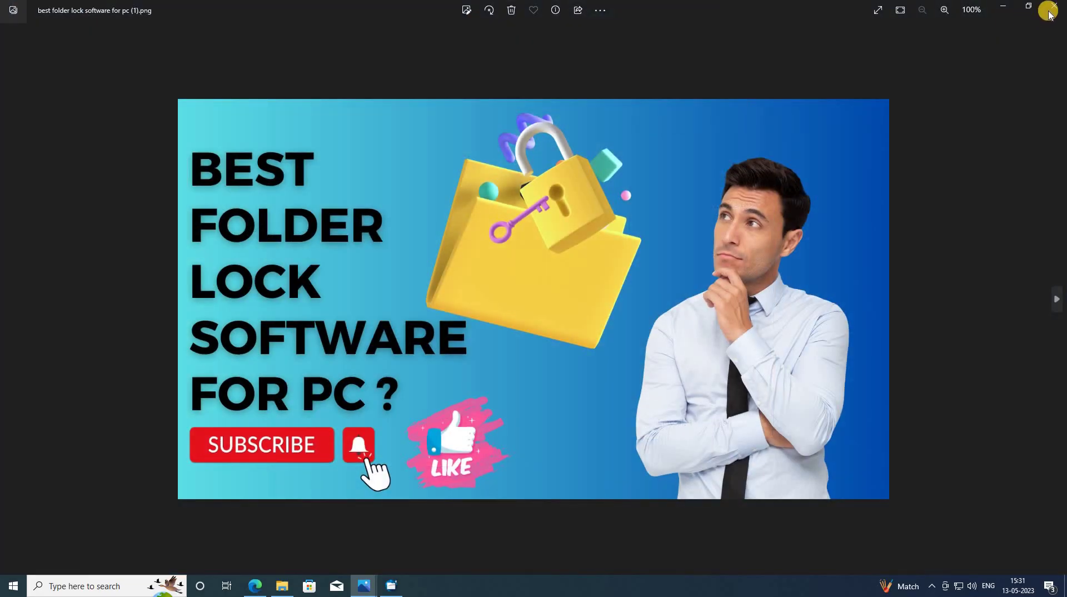
key(alt+F4)
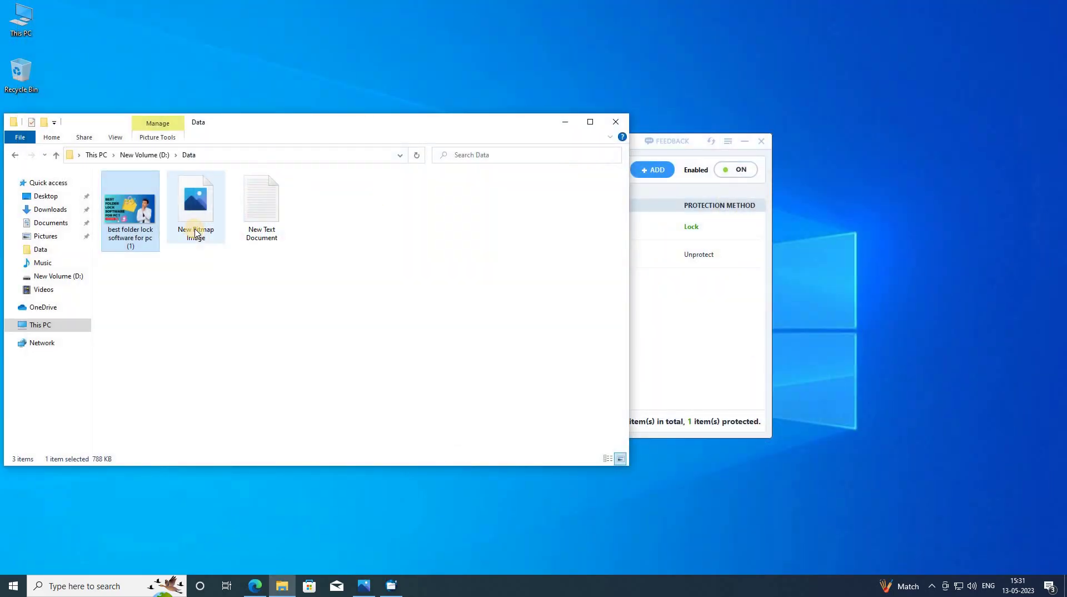
click(195, 205)
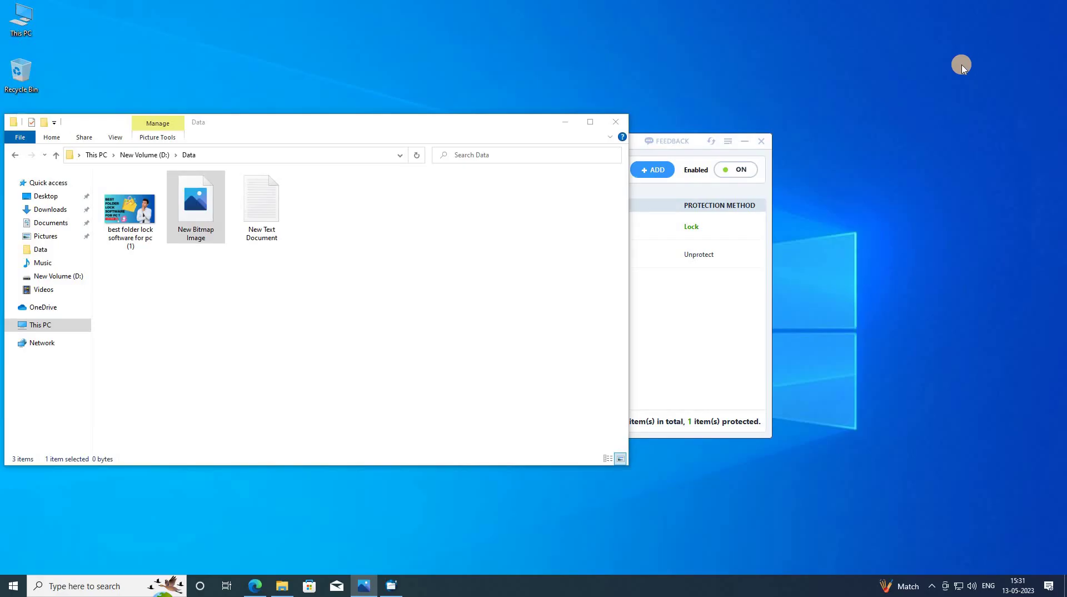
key(Return)
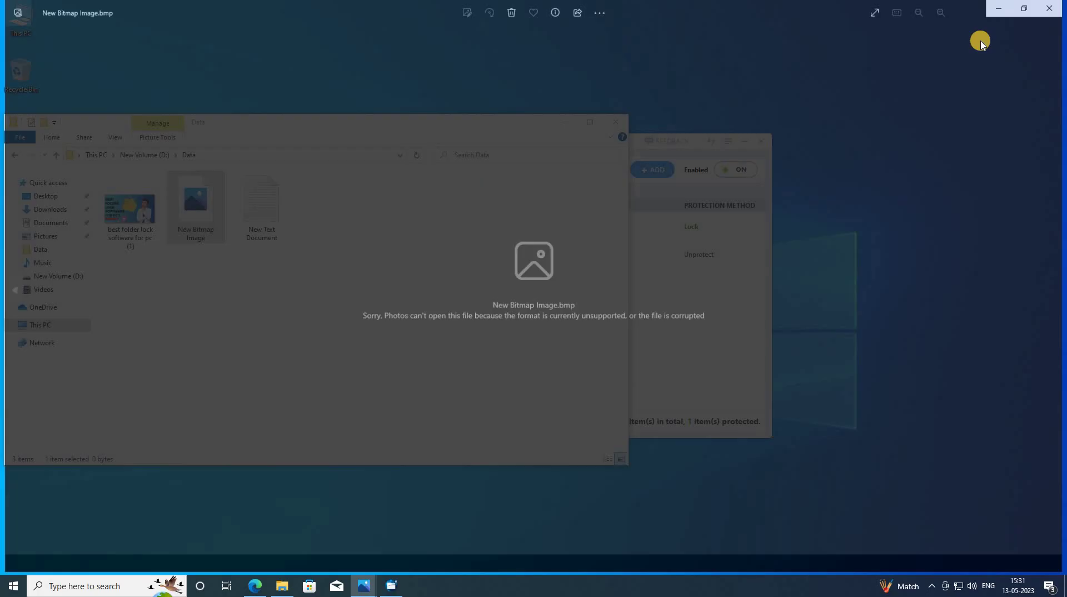
click(1044, 15)
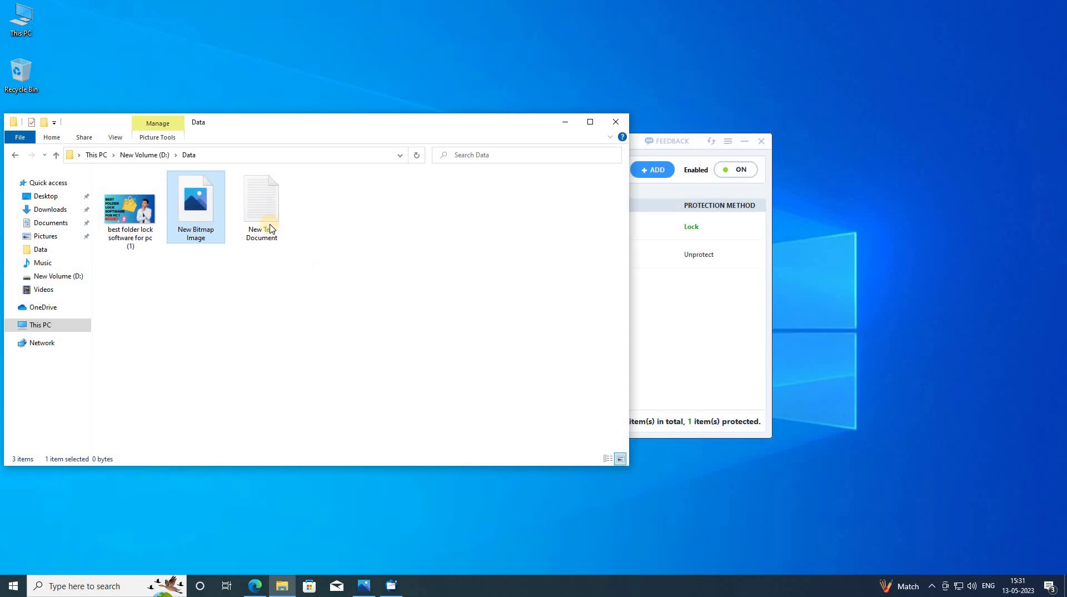
- Open New Text Document from Data, close it, then close the Data folder window
click(271, 225)
key(Return)
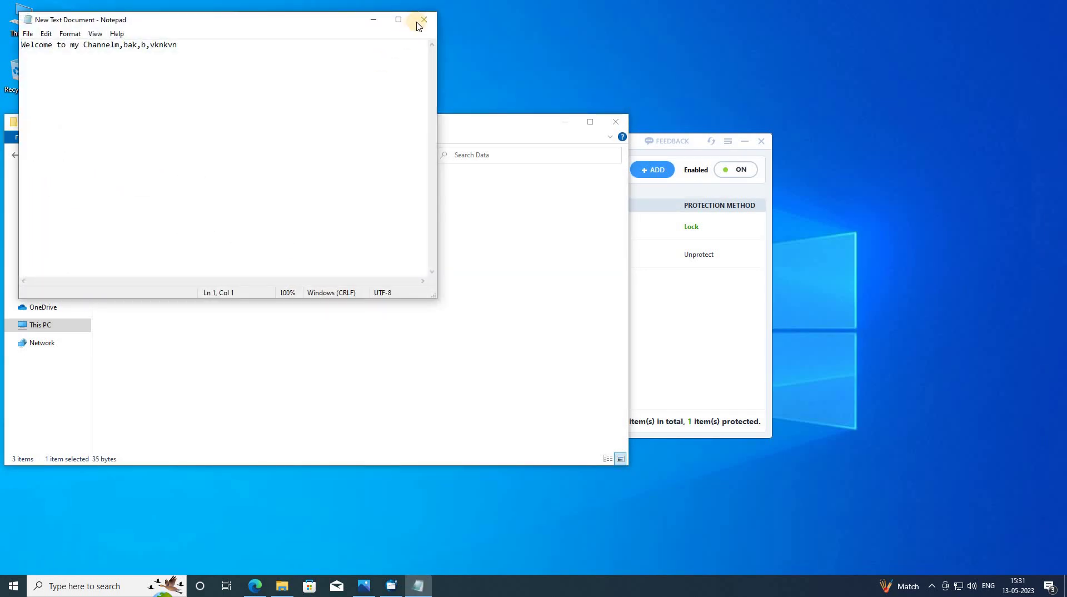
click(419, 24)
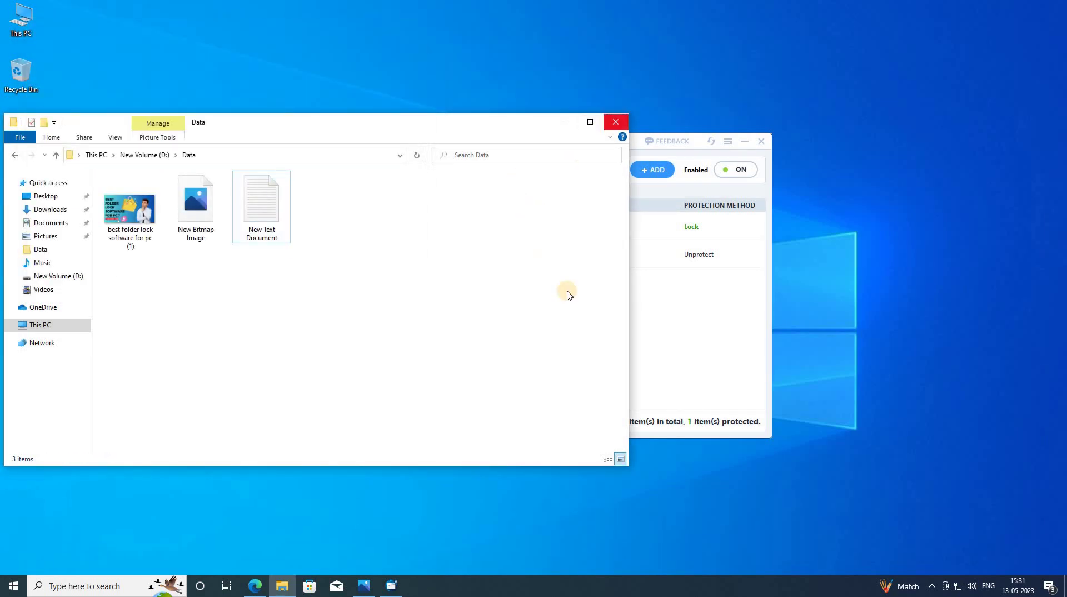
key(alt+F4)
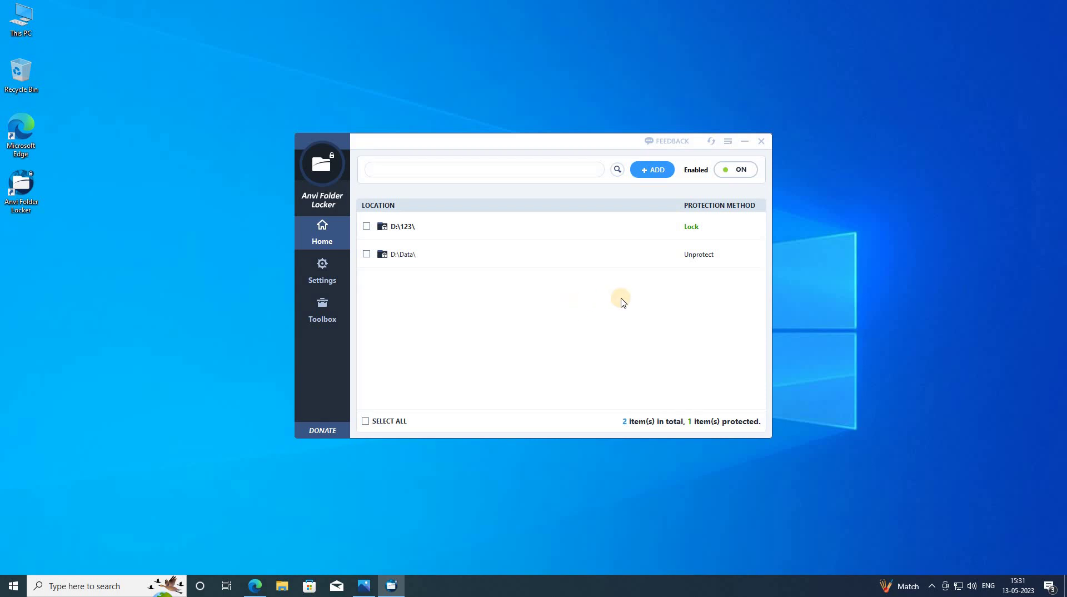
- Apply Hide and Lock to both the D:\123\ and D:\Data\ folders, then bring up File Explorer
click(366, 227)
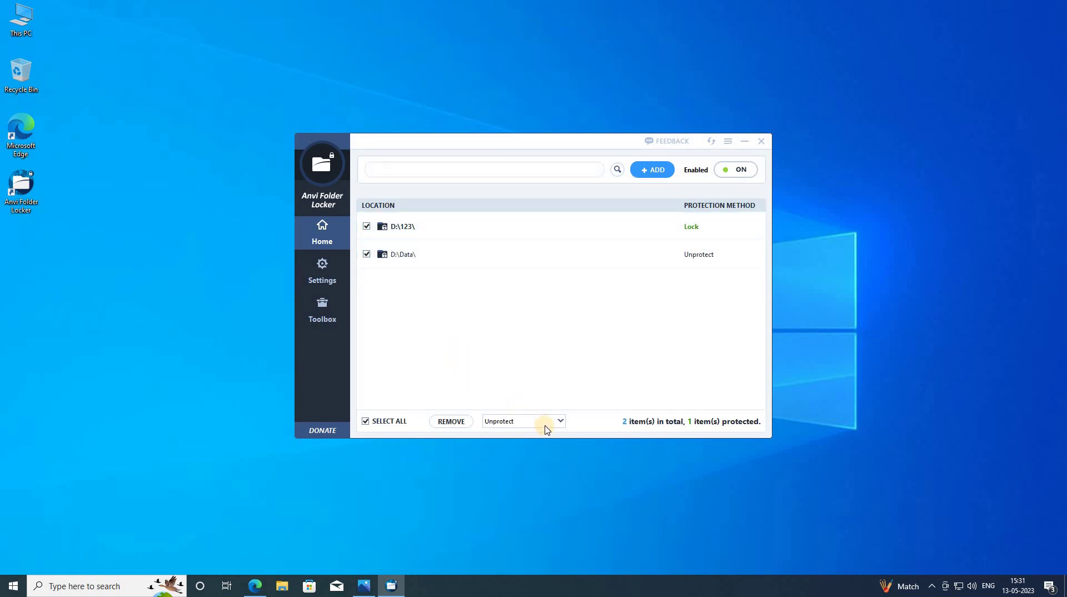
click(547, 426)
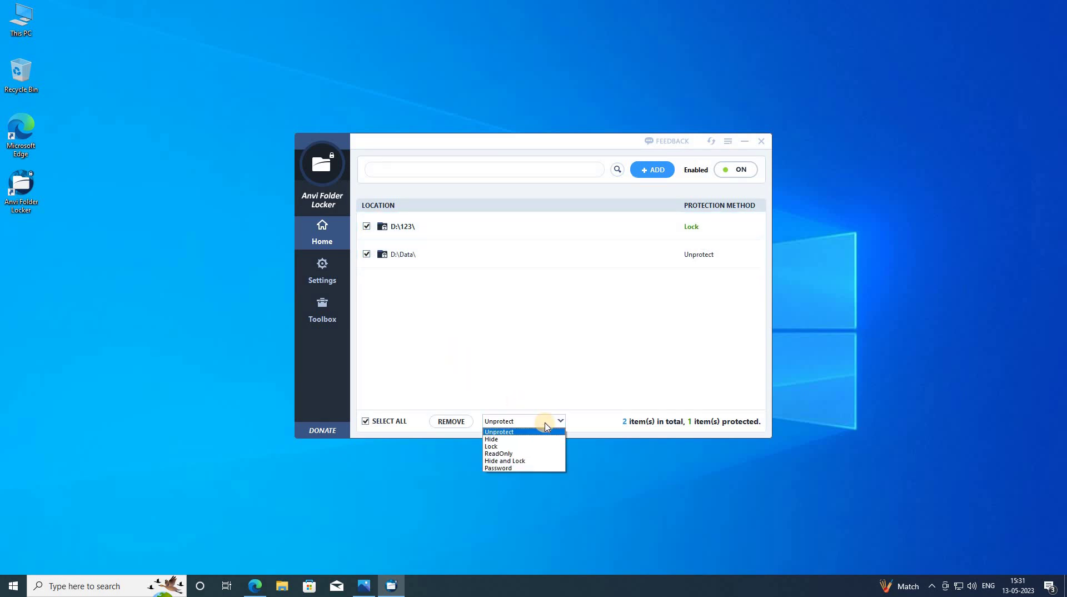
click(519, 461)
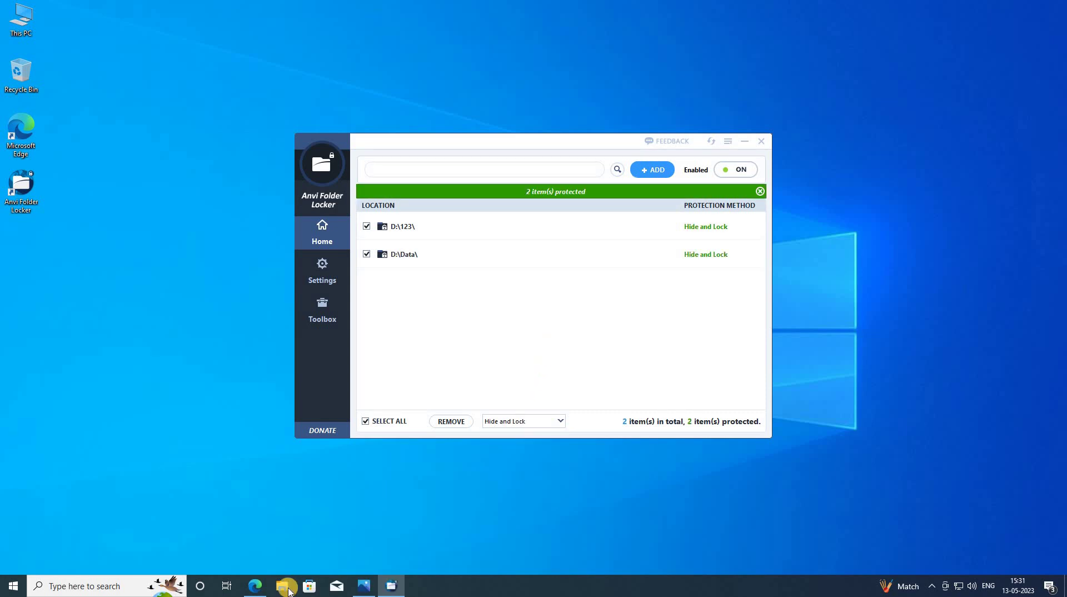
click(289, 591)
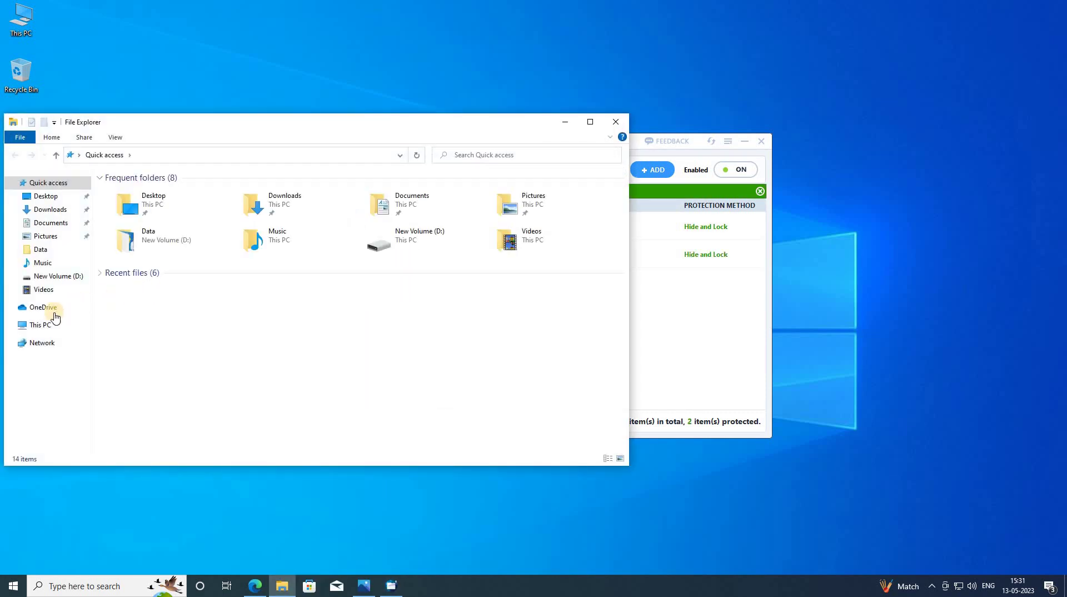
- Open New Volume (D:) from This PC to confirm only the image and text file show, then close Explorer
click(40, 325)
click(280, 315)
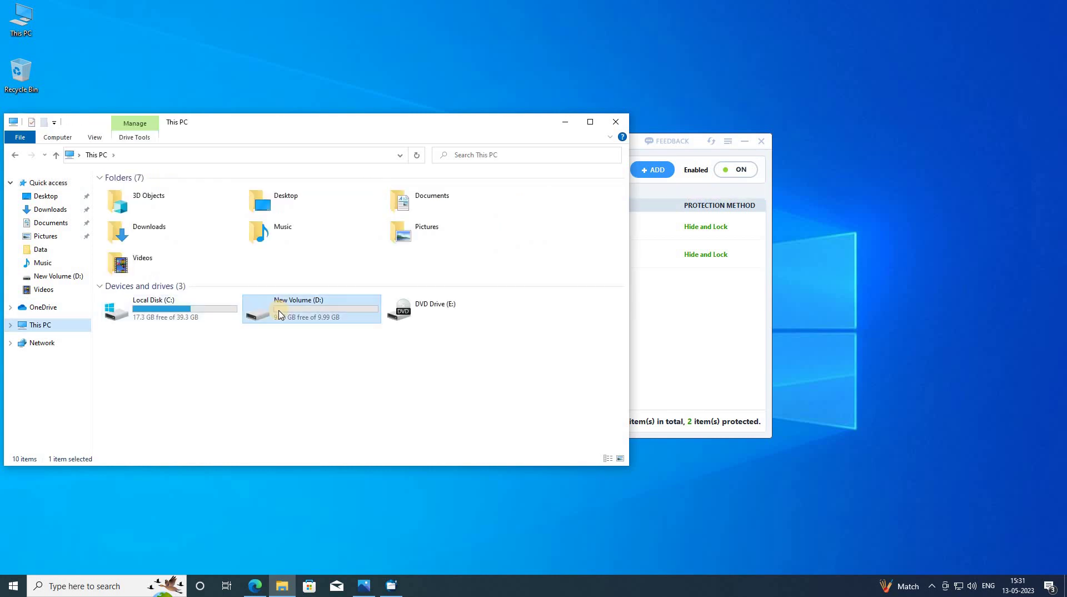
double_click(280, 315)
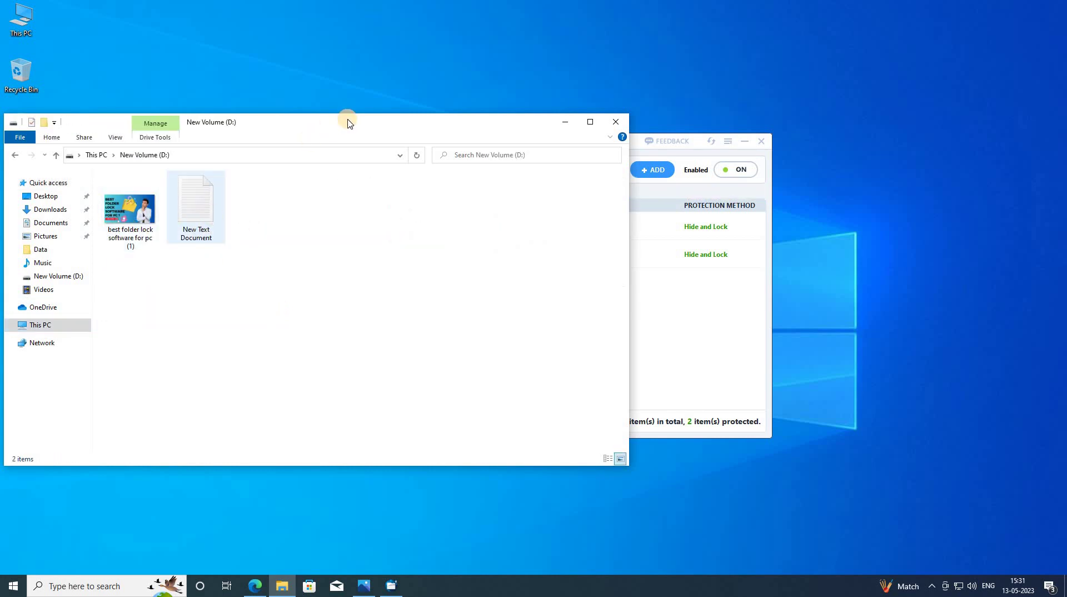
drag(348, 123, 372, 109)
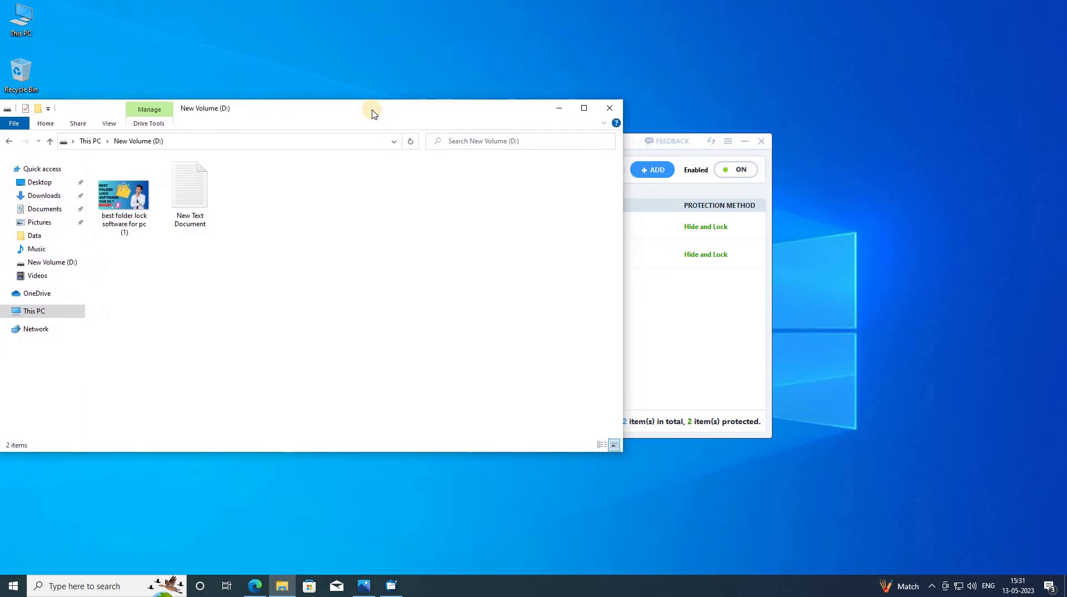
drag(485, 110, 570, 108)
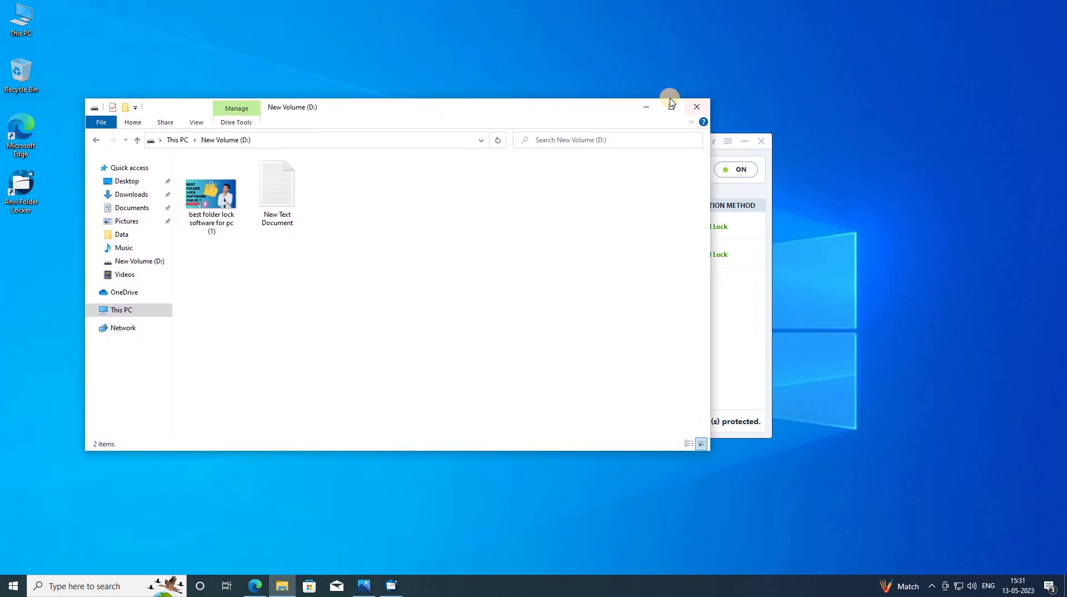
click(697, 106)
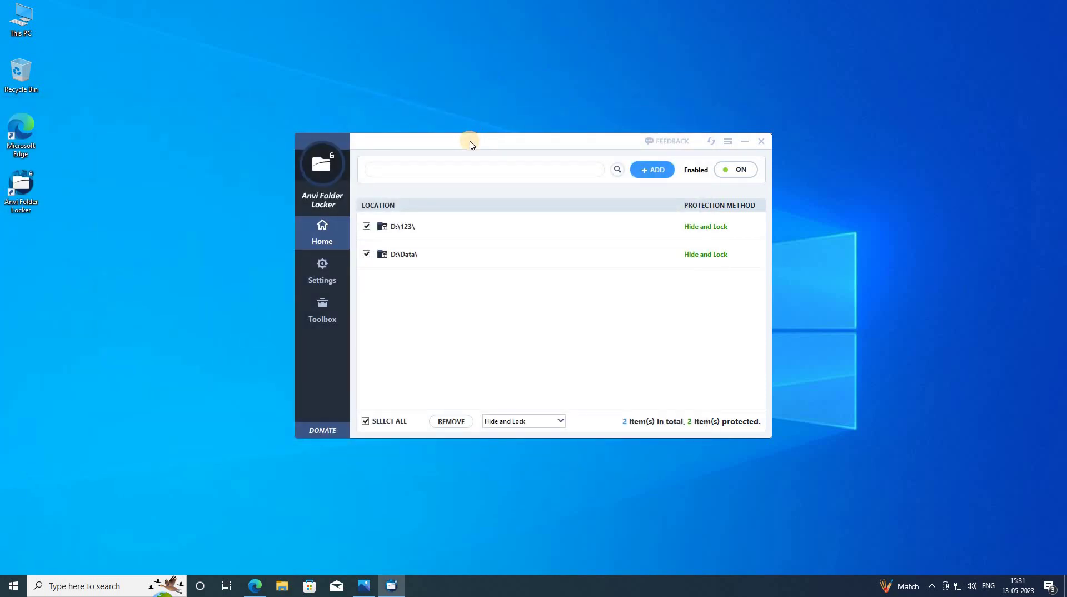
- Relaunch Anvi Folder Locker from its desktop shortcut and use Forgot password? to GET A KEY
drag(470, 144, 443, 137)
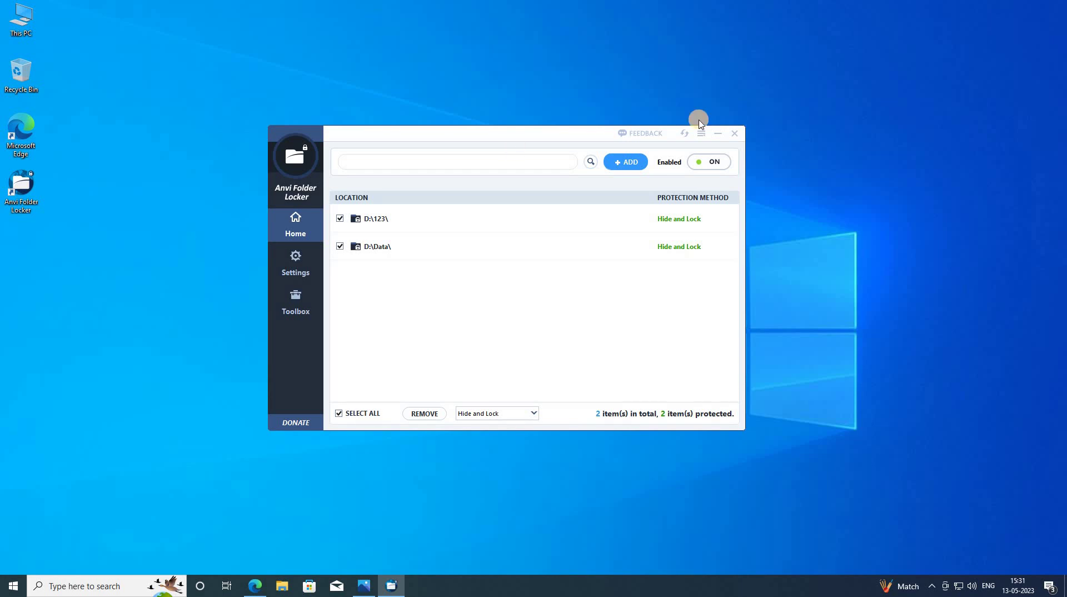
click(739, 134)
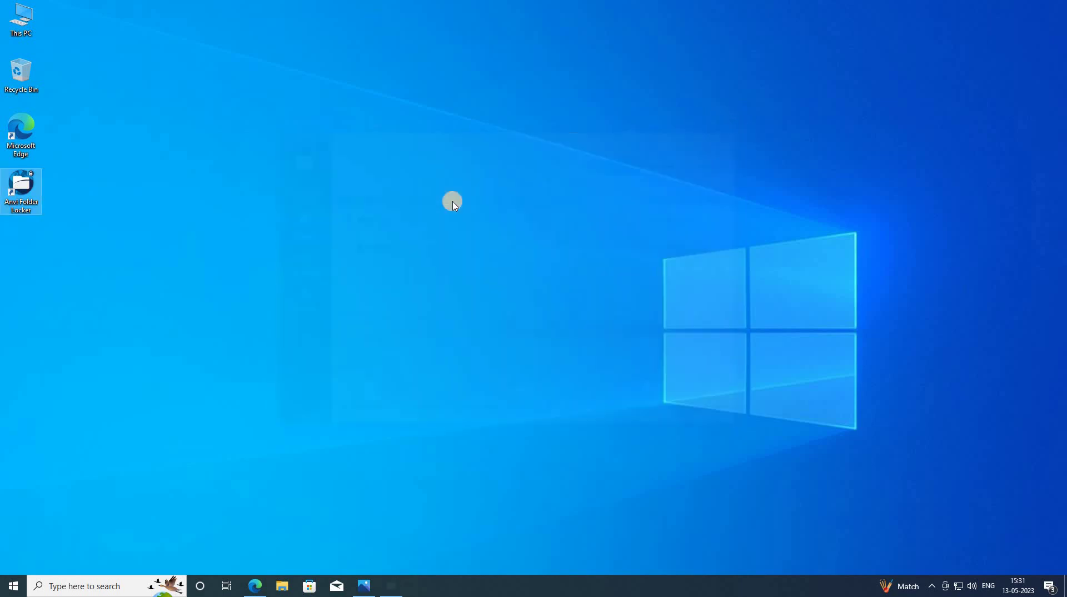
click(9, 207)
double_click(9, 207)
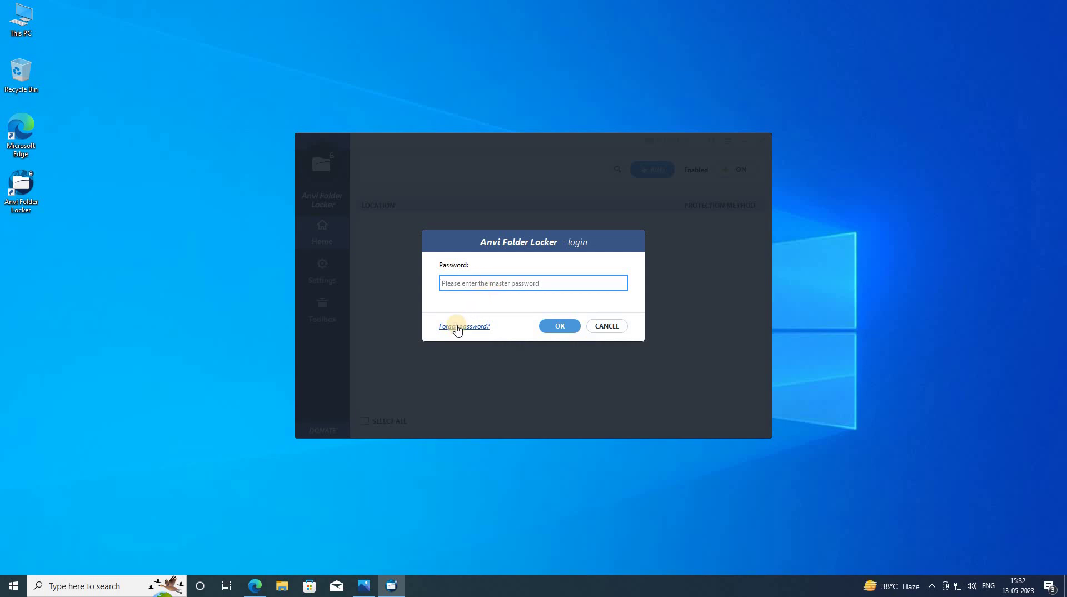
click(457, 328)
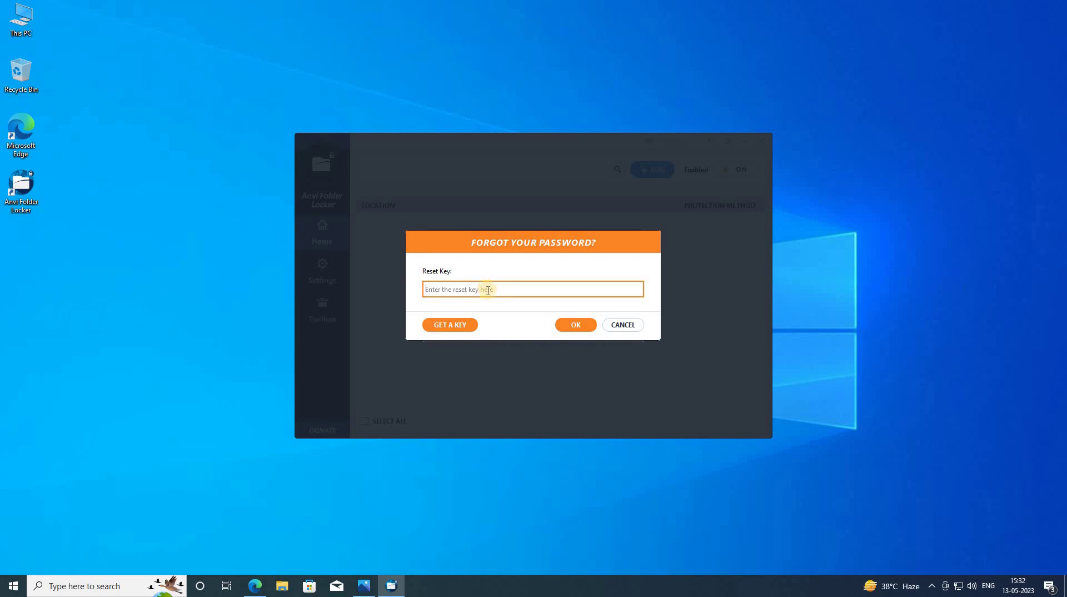
click(464, 326)
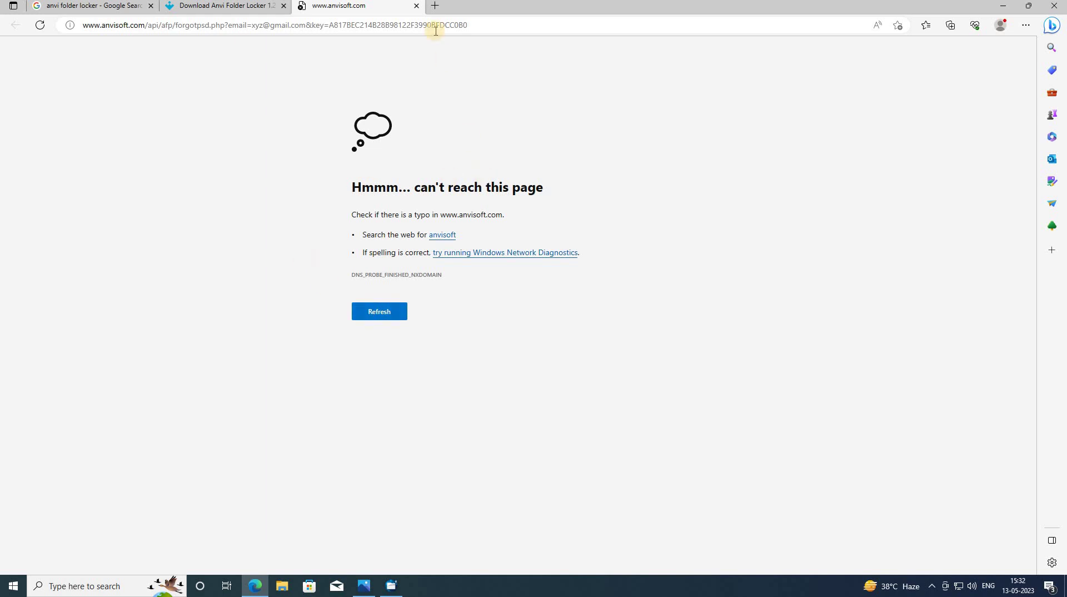
- Highlight the reset key value after key= in the forgotpsd.php page address
click(513, 22)
click(269, 24)
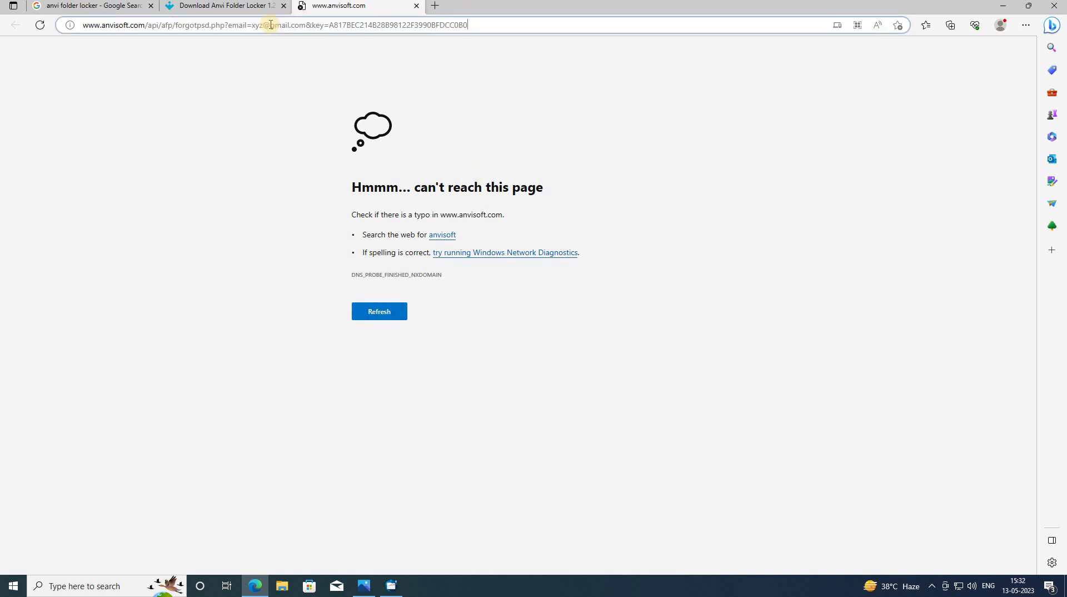
drag(109, 25, 387, 34)
click(467, 25)
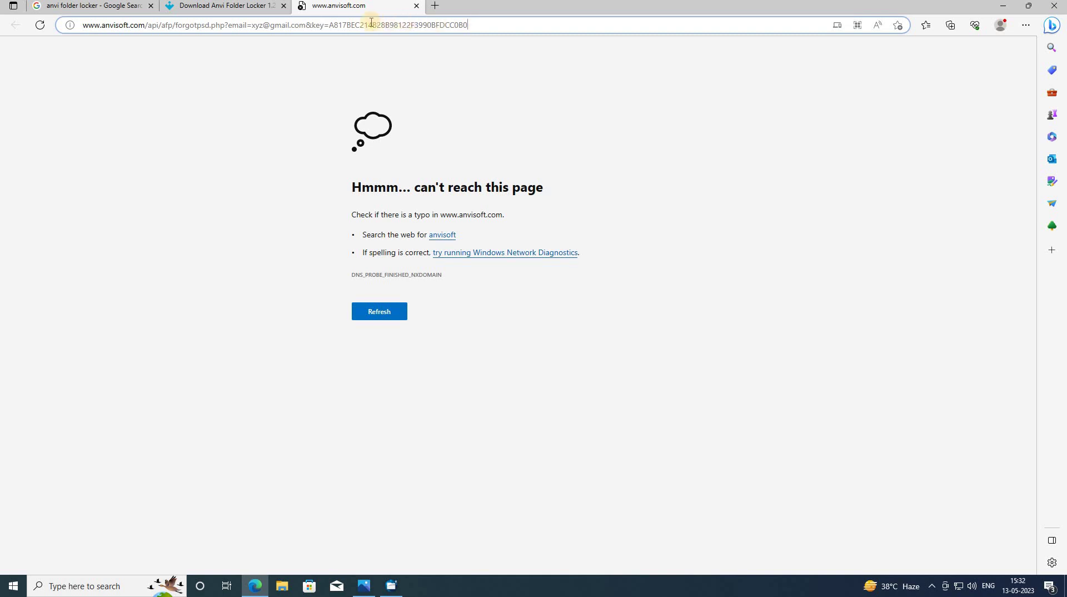
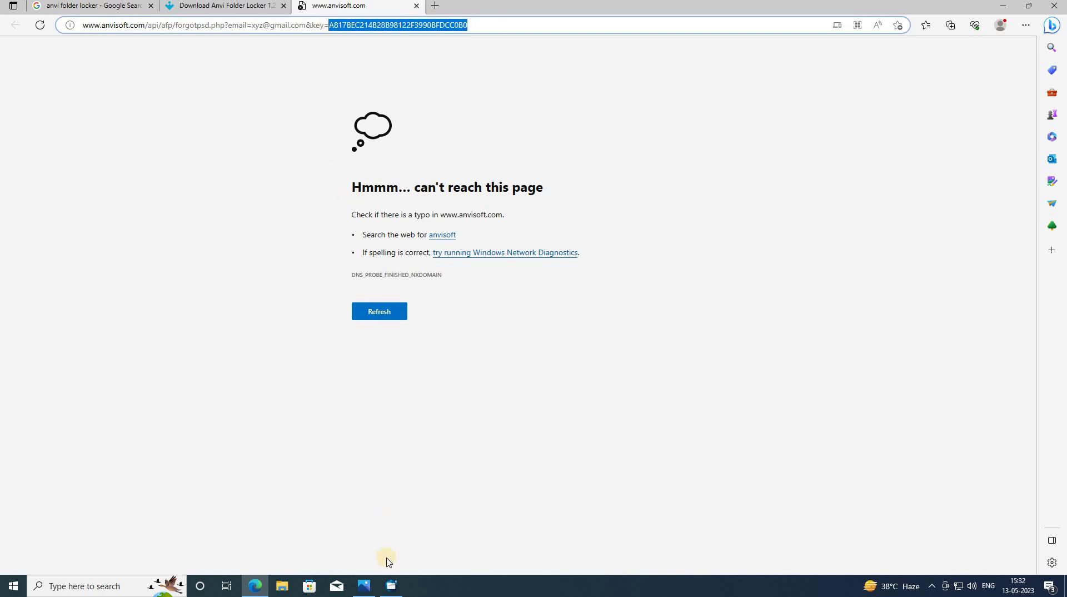
- Paste the copied reset key into the Reset Key field of Anvi Folder Locker's forgot-password dialog
click(392, 585)
click(461, 287)
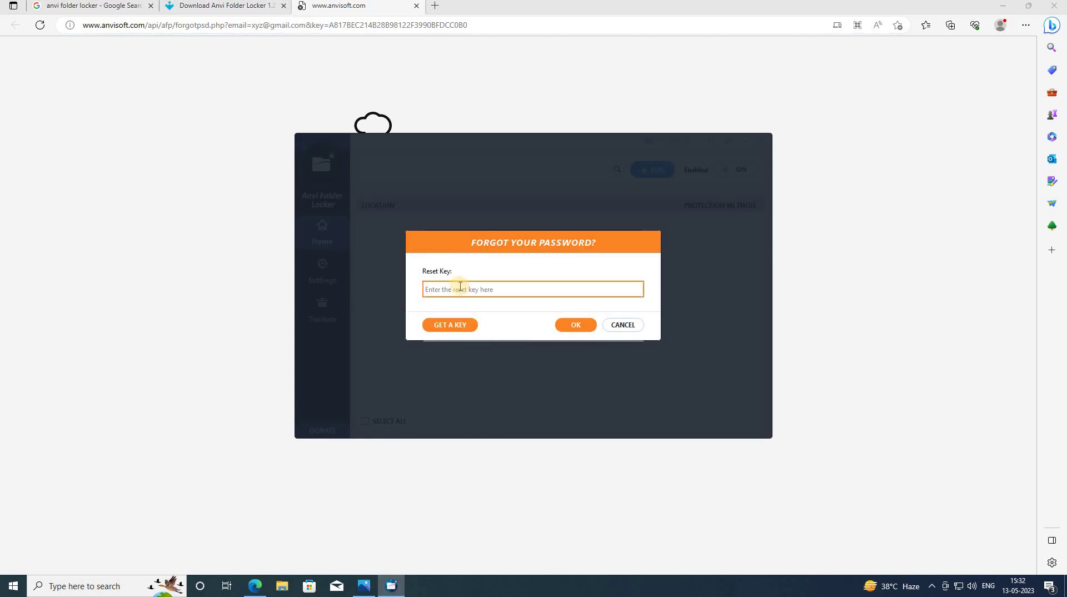
text(A817BEC214B28B98122F3990BFDCC0B0)
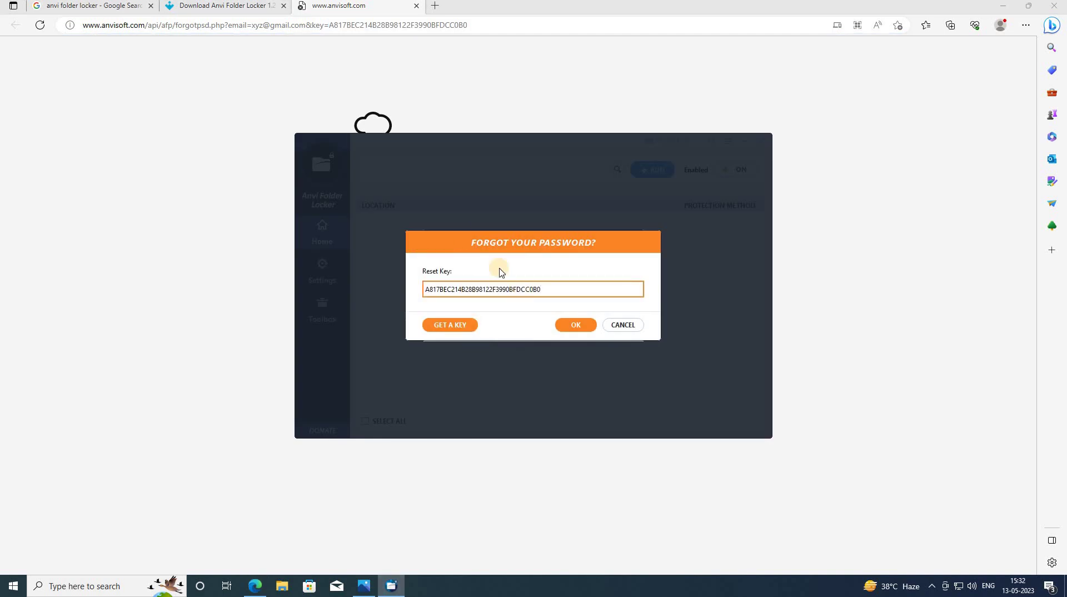
- Request a reset key to open the reset page, then return focus to the Reset Key field
click(460, 329)
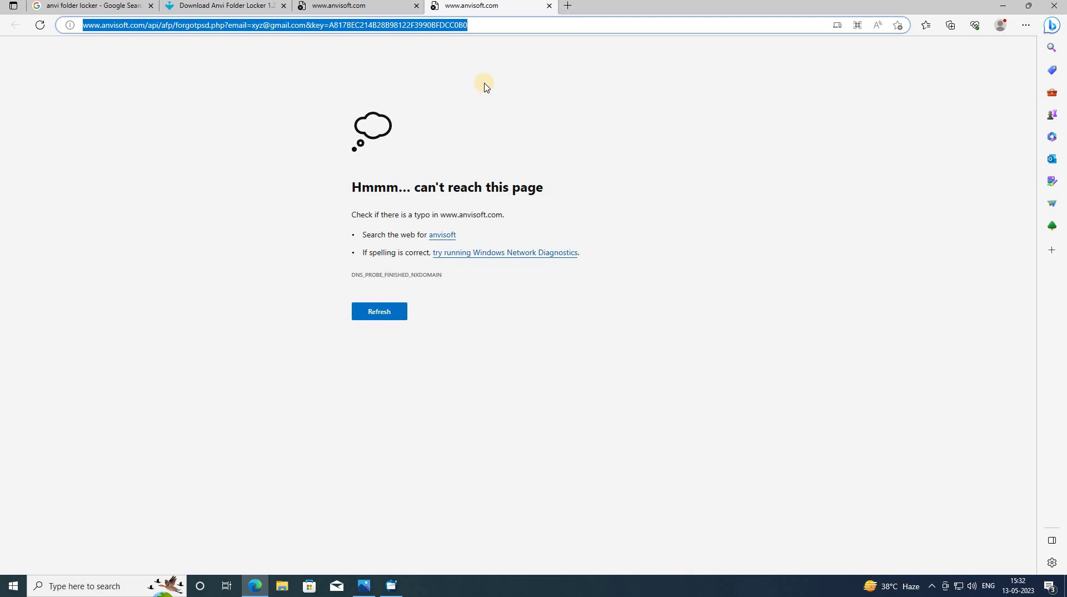
click(392, 586)
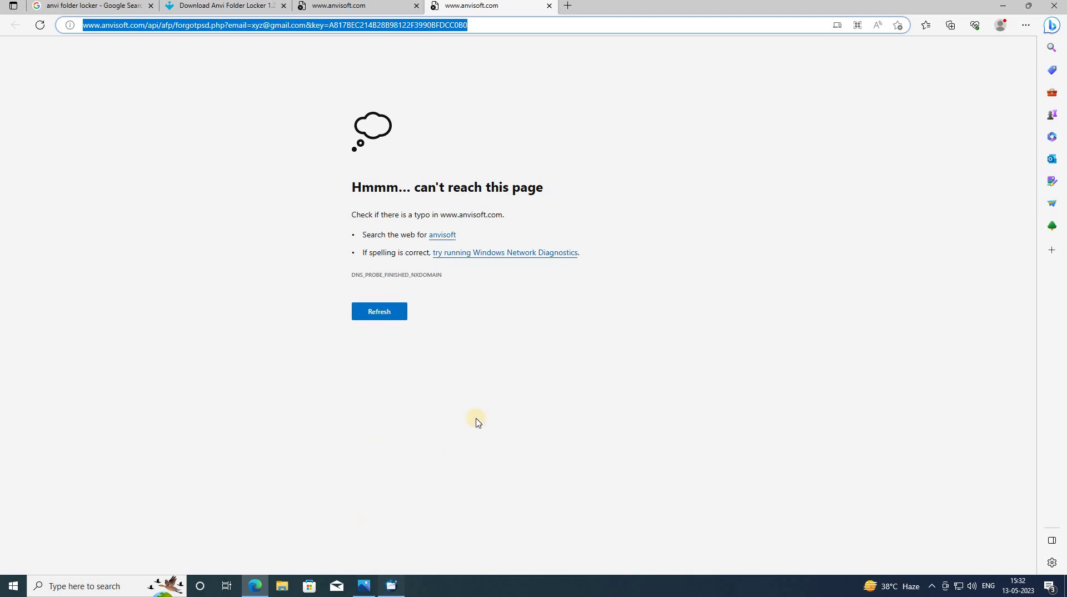
click(553, 289)
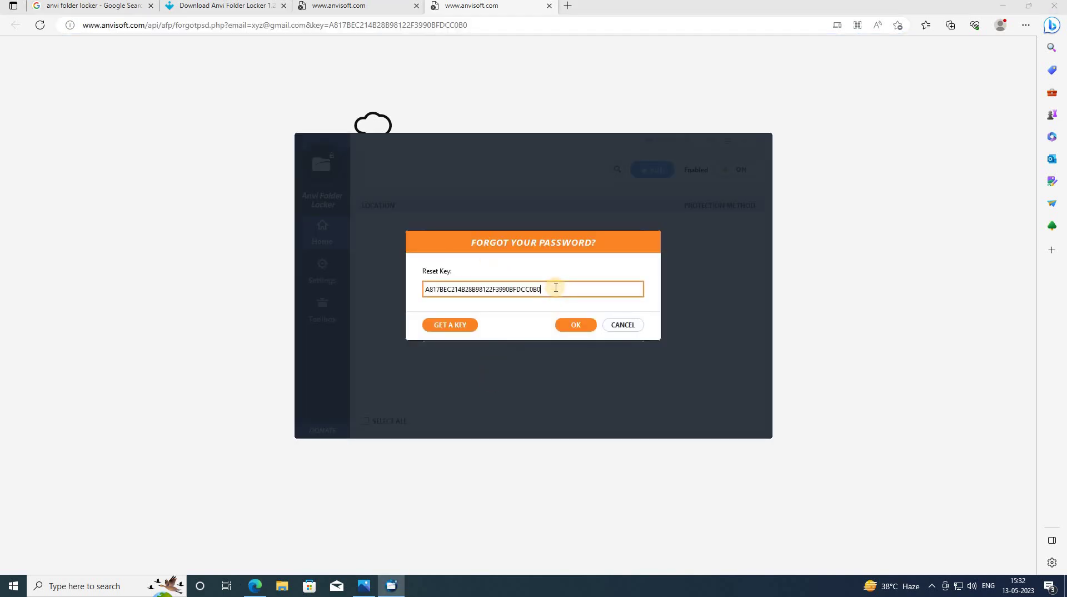
- Submit the entered reset key and dismiss the resulting 'Invalid key' error
drag(455, 285, 405, 281)
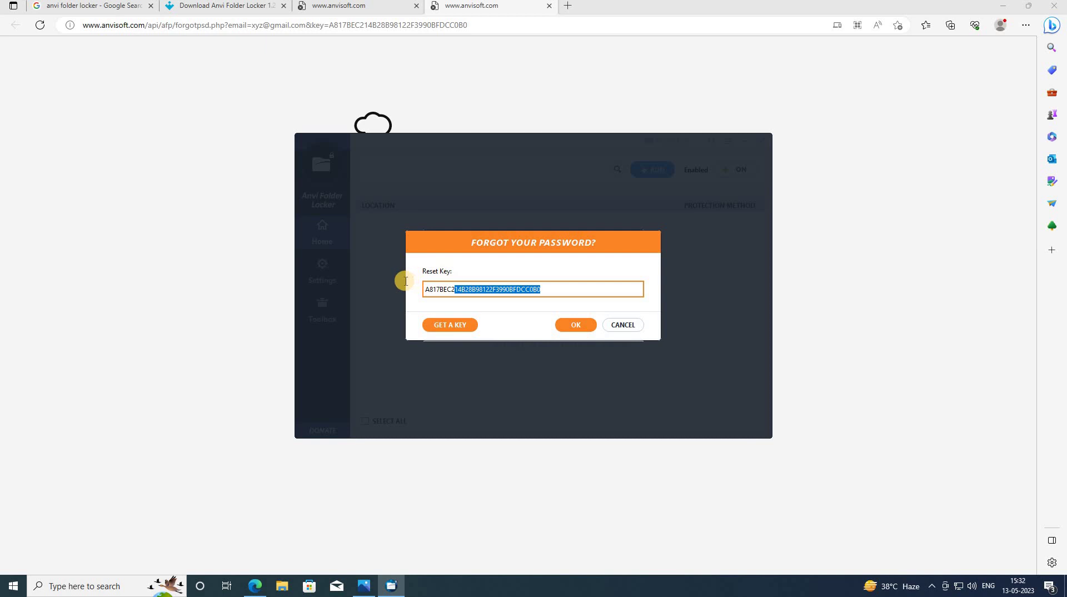
click(585, 329)
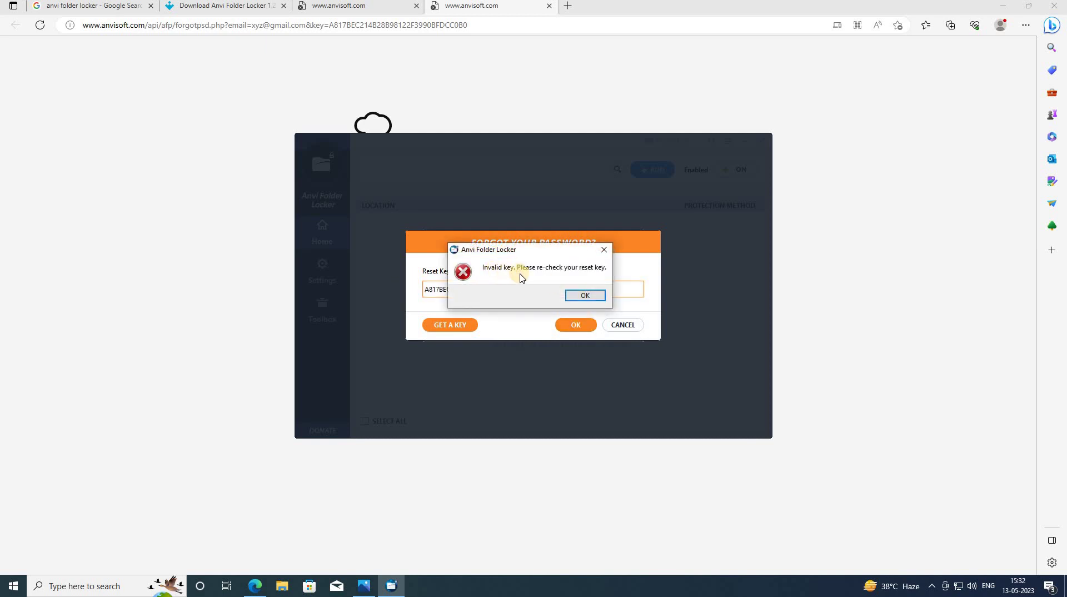
click(588, 300)
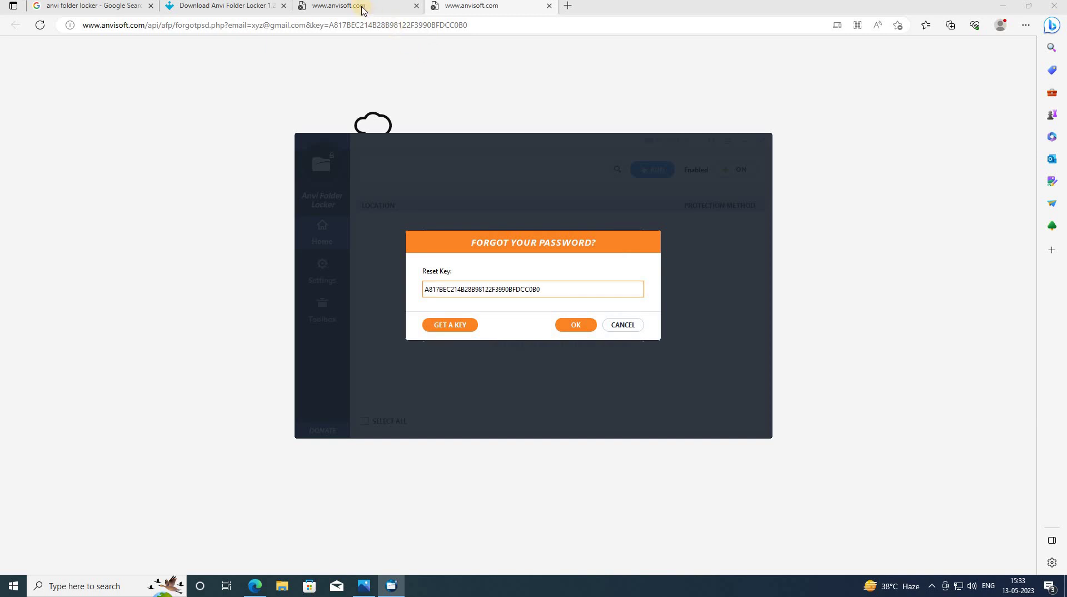
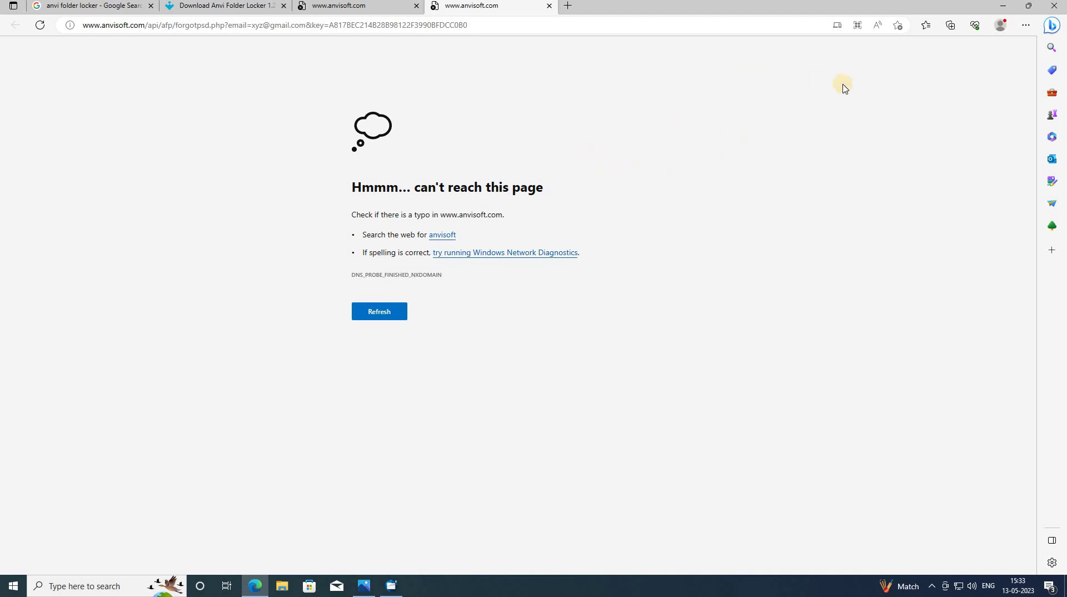
- Minimize the browser, cancel the password reset prompt, and log in with the master password
click(1003, 6)
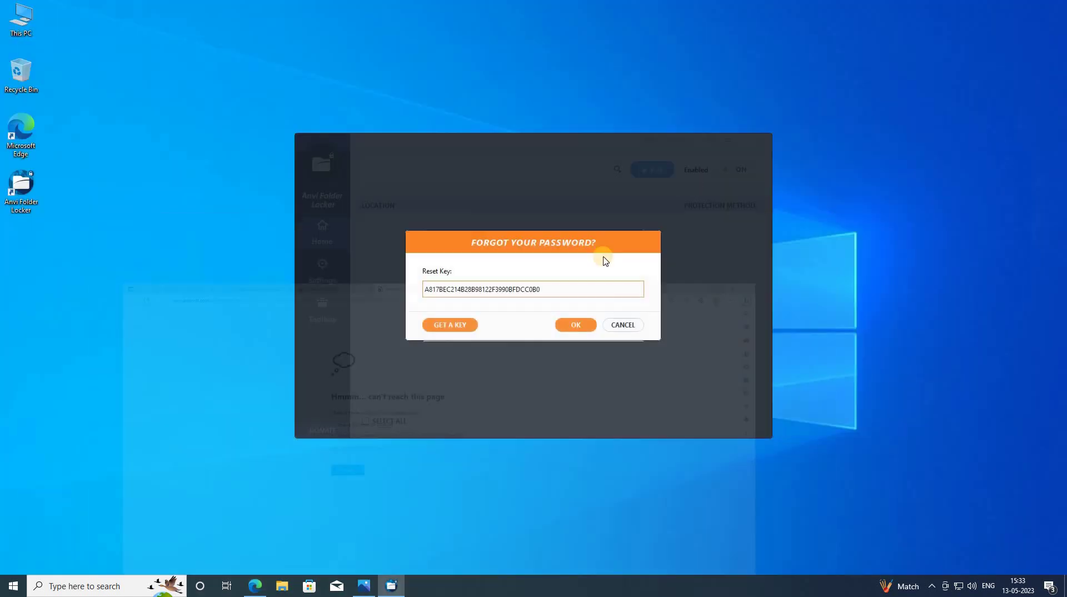
click(622, 326)
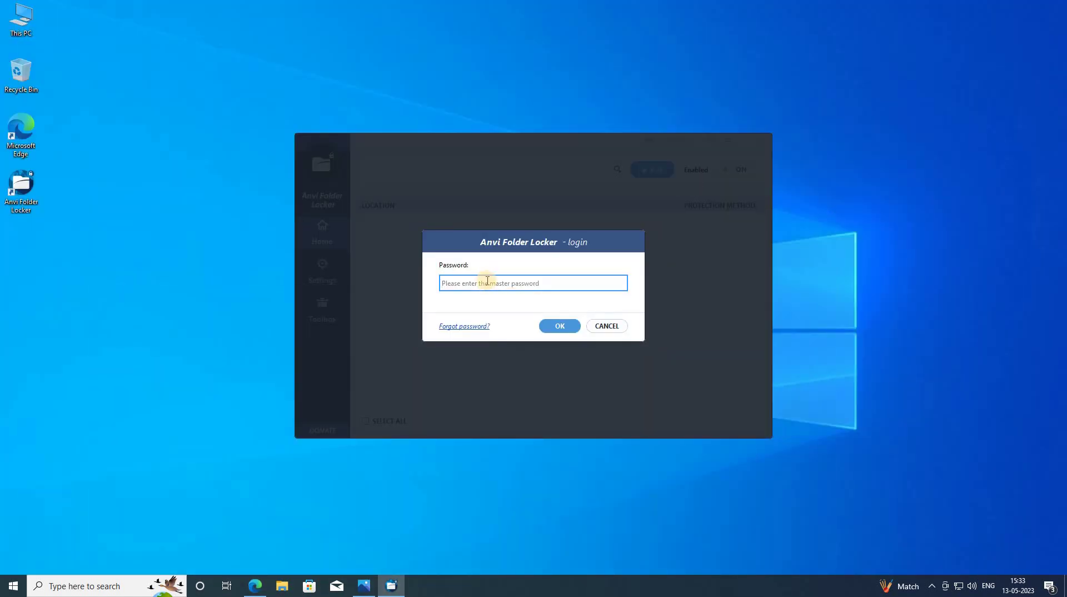
text(••••••••)
key(Return)
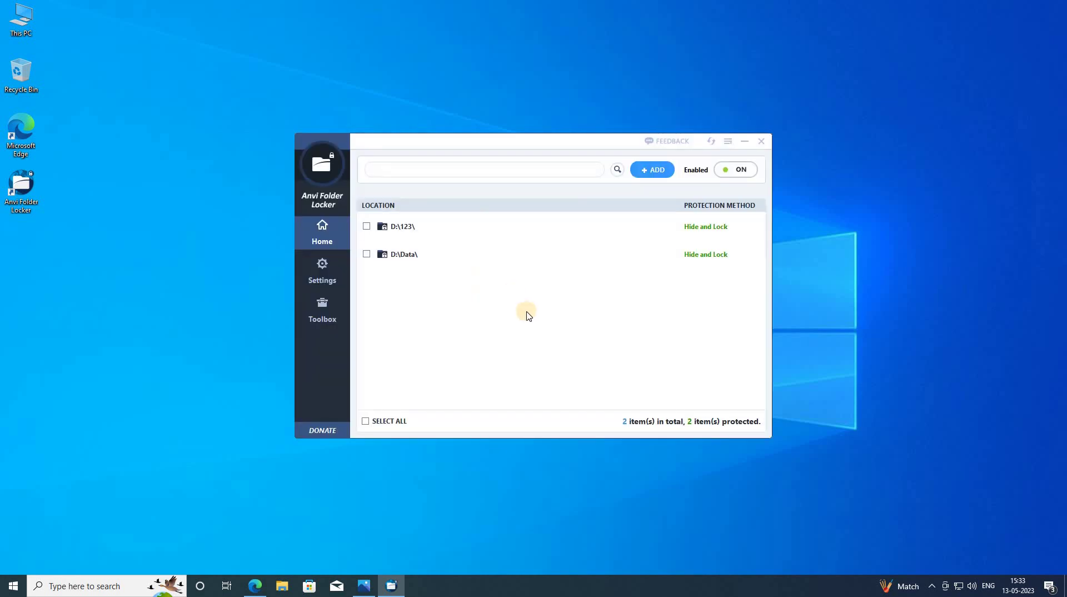
- Open Settings and step through the Current, New and Confirm Password fields
click(322, 277)
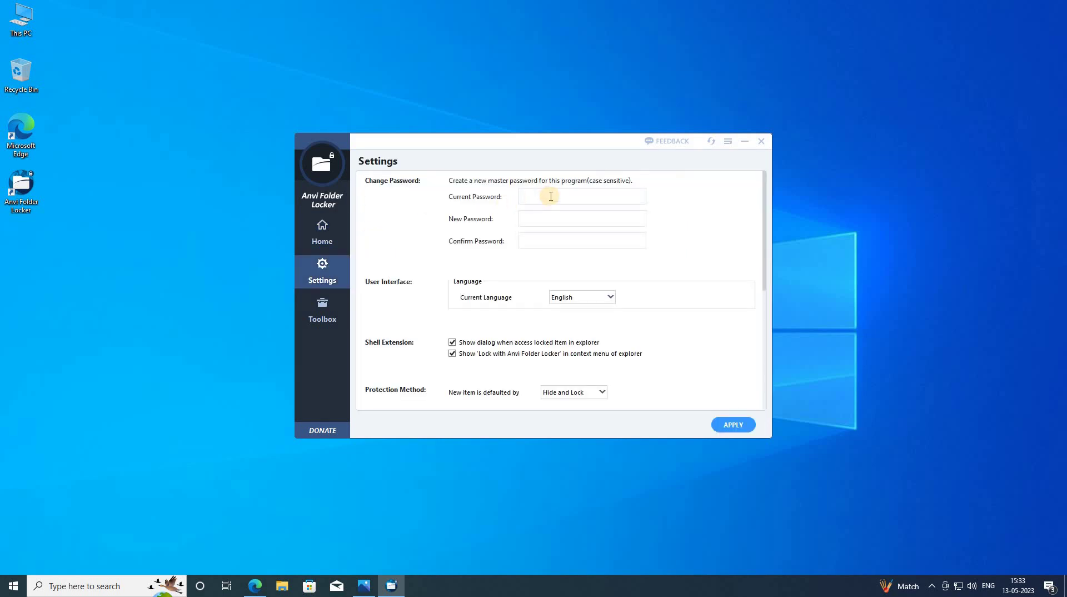
click(553, 196)
click(538, 218)
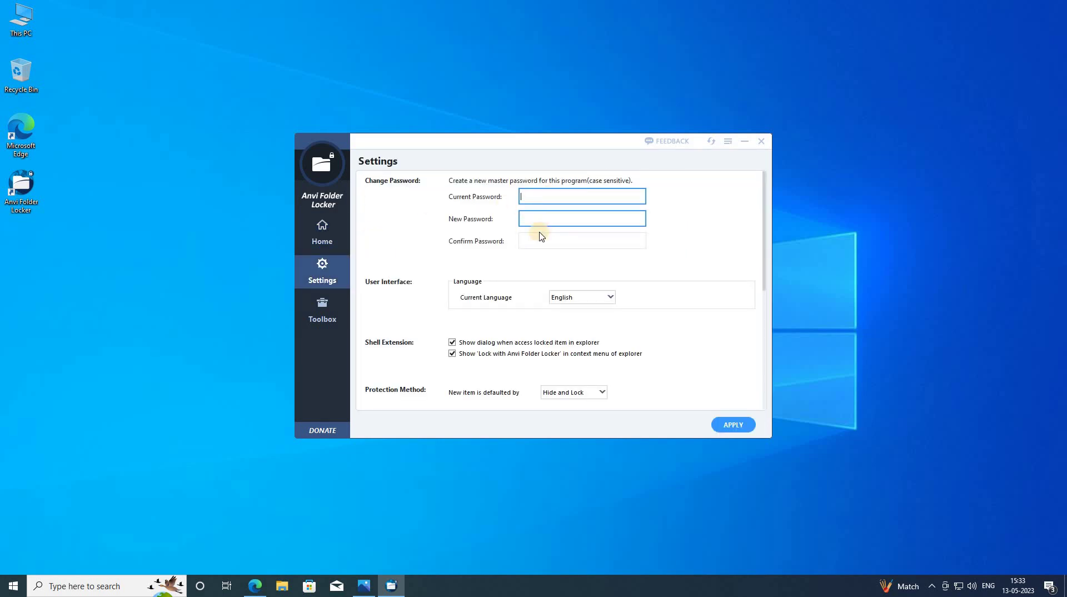
click(538, 240)
- Revisit the password fields and check the default protection method, leaving Hide and Lock
click(543, 215)
click(537, 196)
click(535, 218)
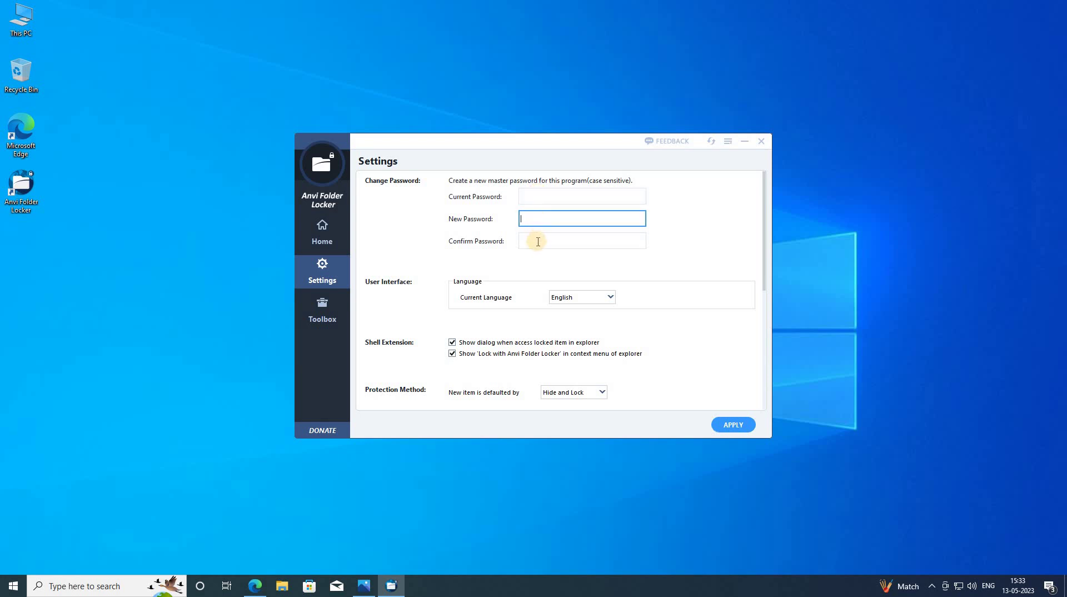
click(536, 240)
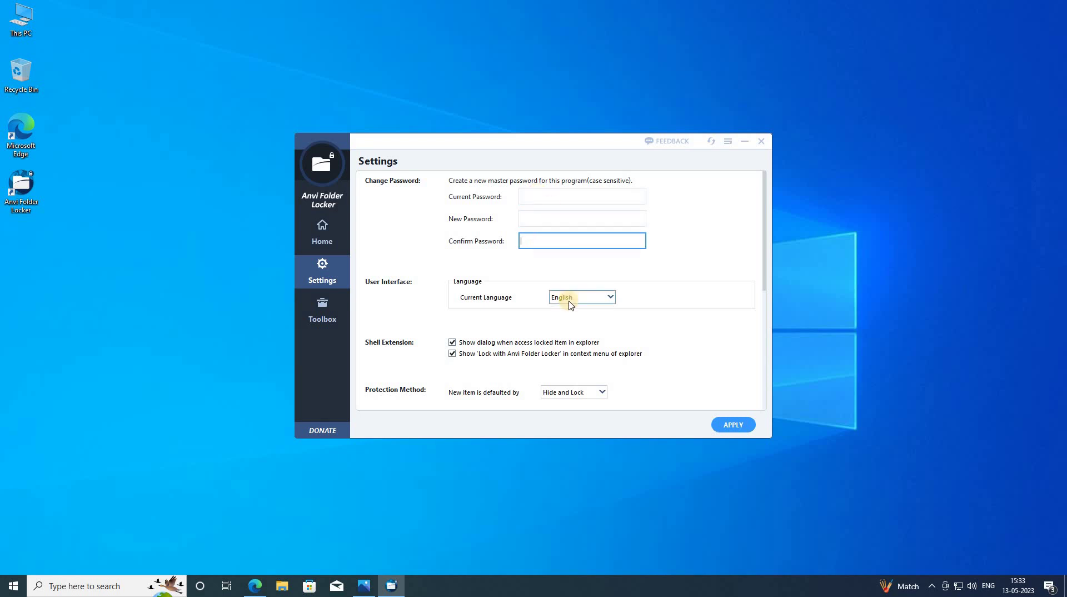
click(603, 395)
click(639, 399)
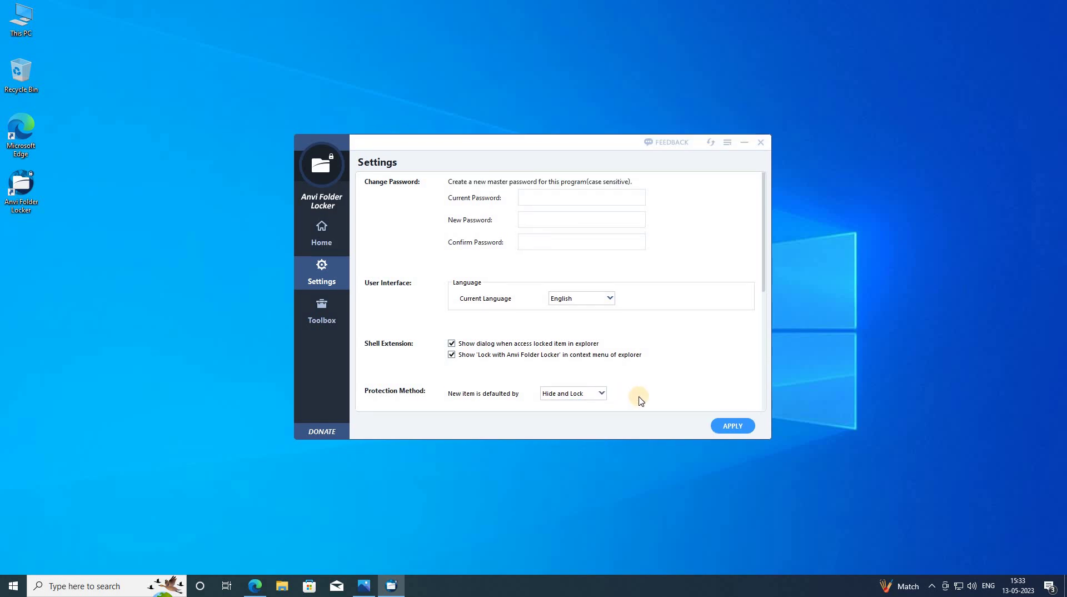